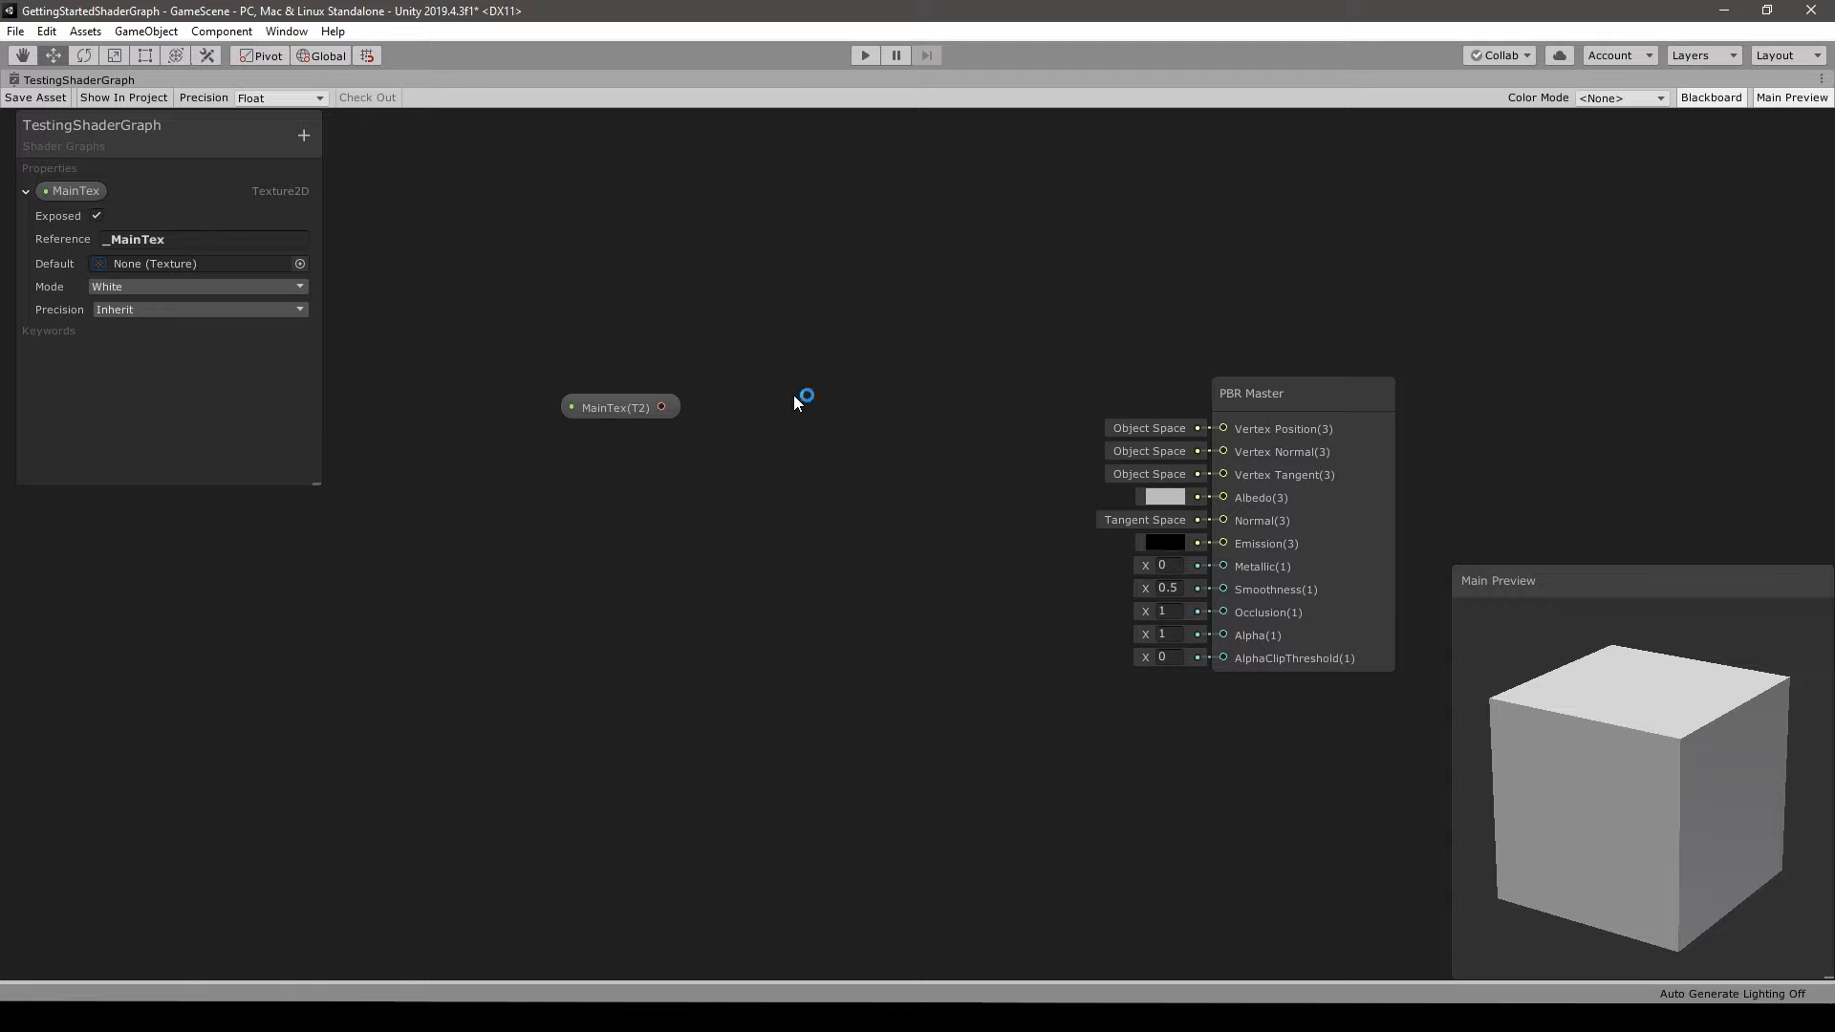
- Add a Sample Texture 2D node between the MainTex node and the PBR Master, slightly higher in the graph
key(space)
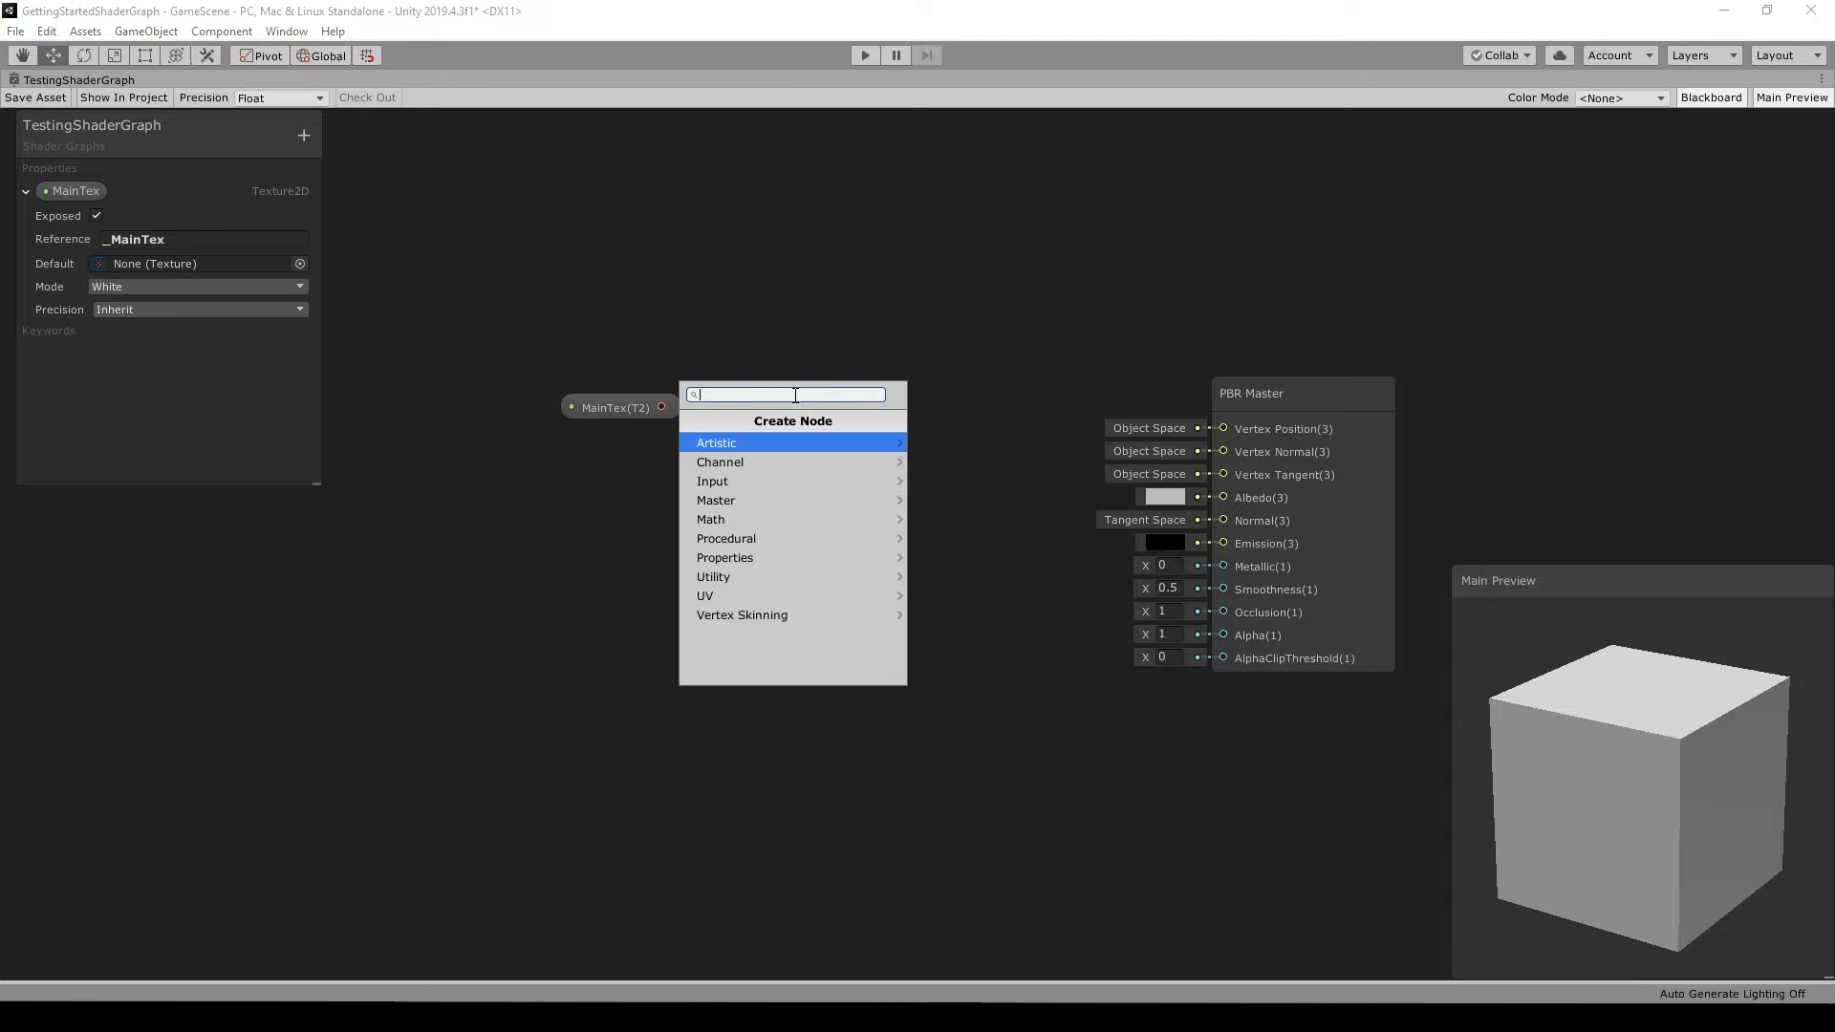
text(sampl)
key(Down)
key(Down)
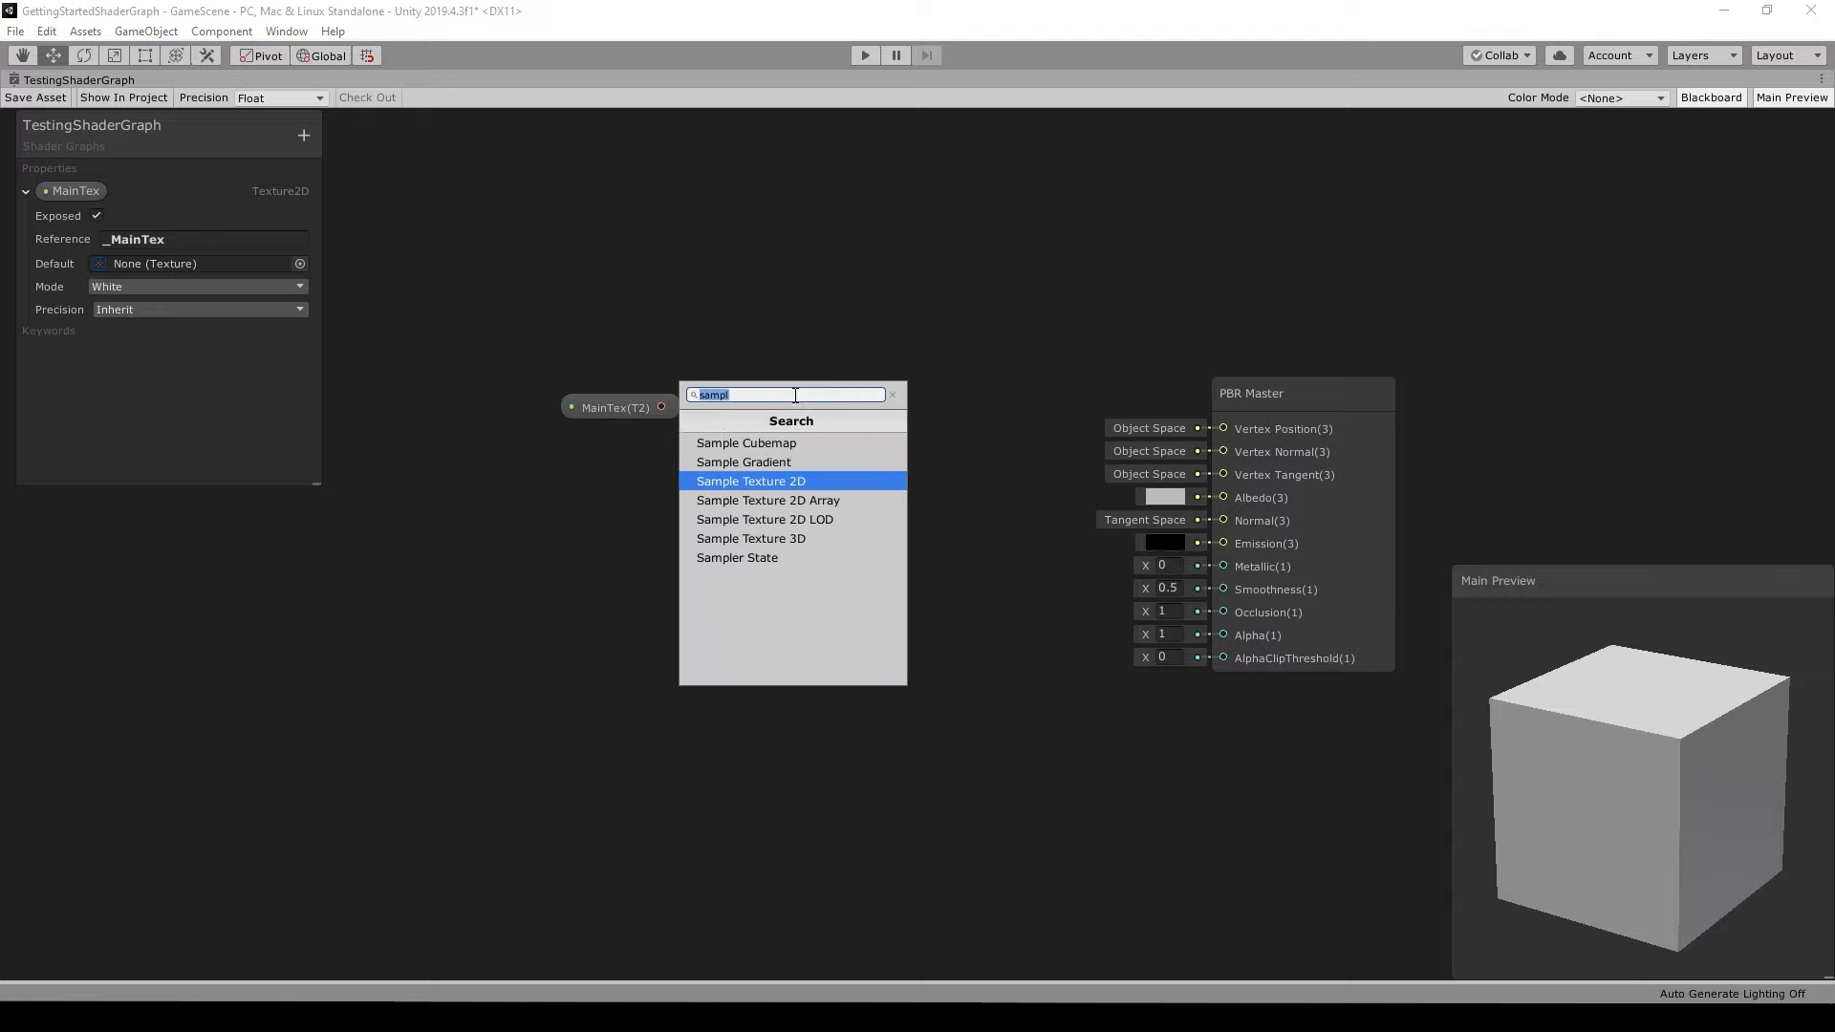
key(Return)
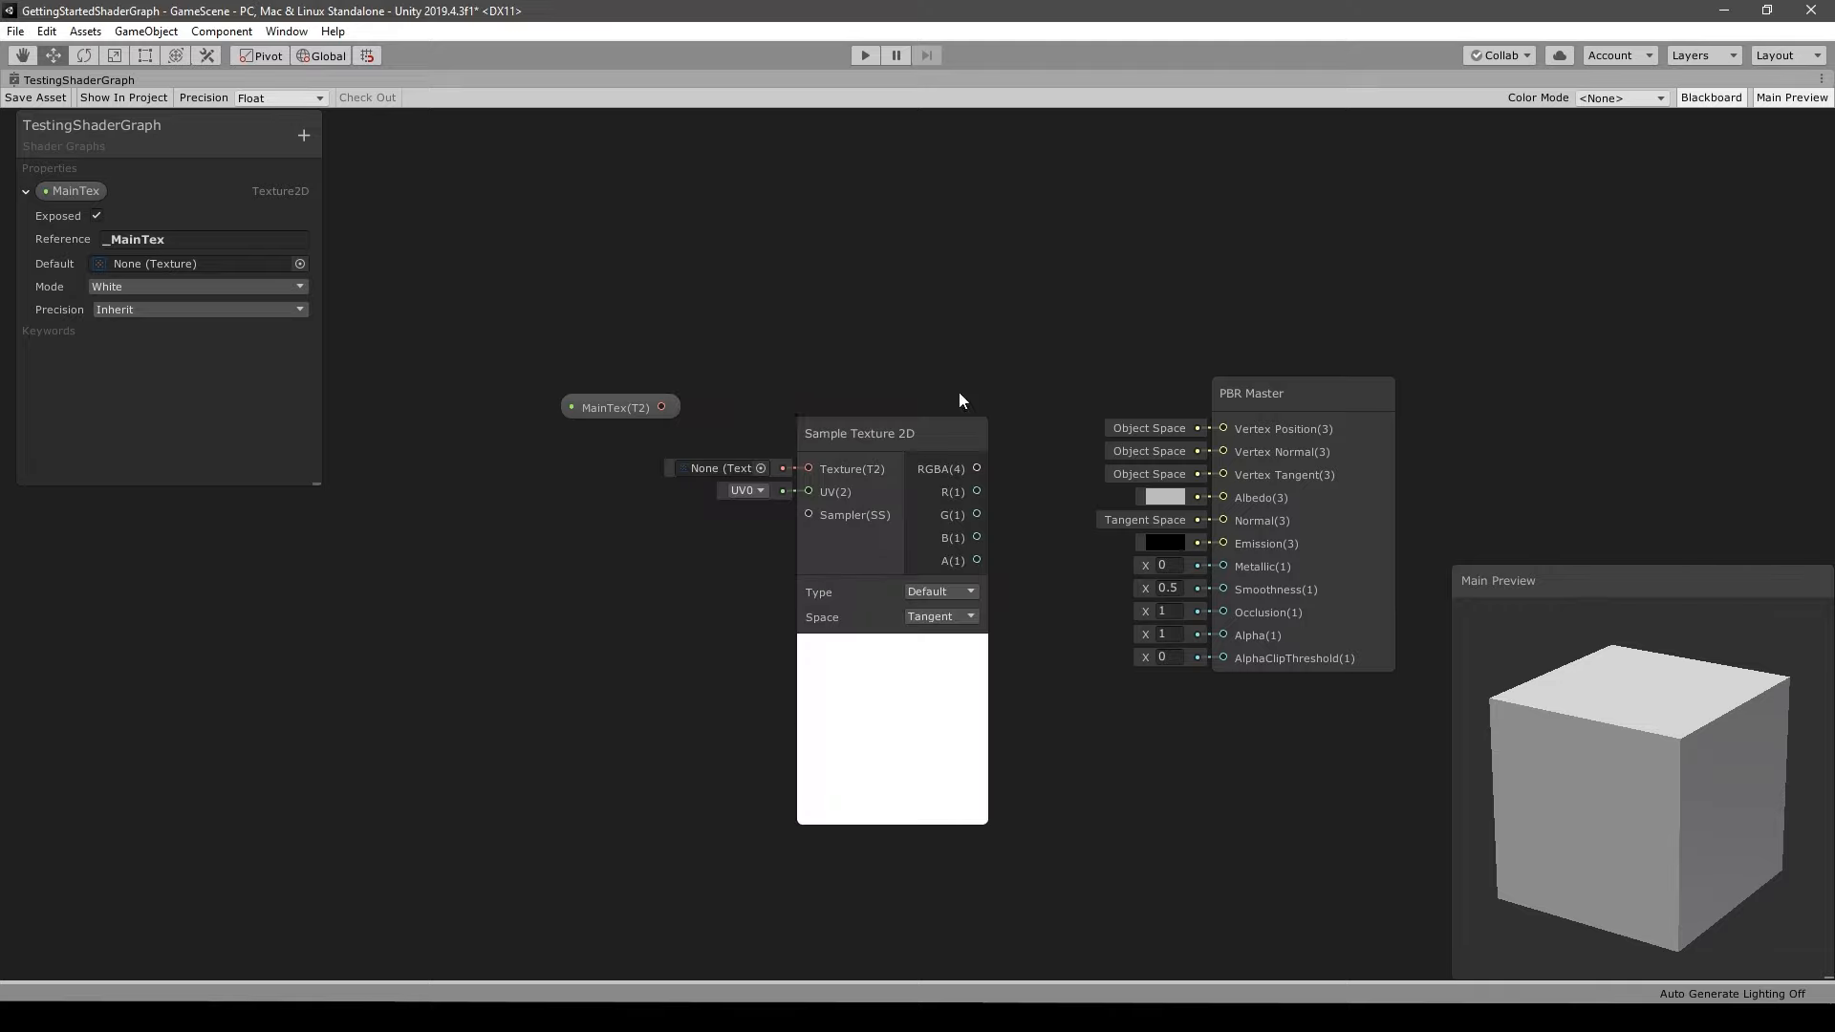
drag(866, 431, 870, 380)
- Connect MainTex to the Sample Texture 2D node's Texture input and its RGBA output to the PBR Master's Albedo
click(760, 501)
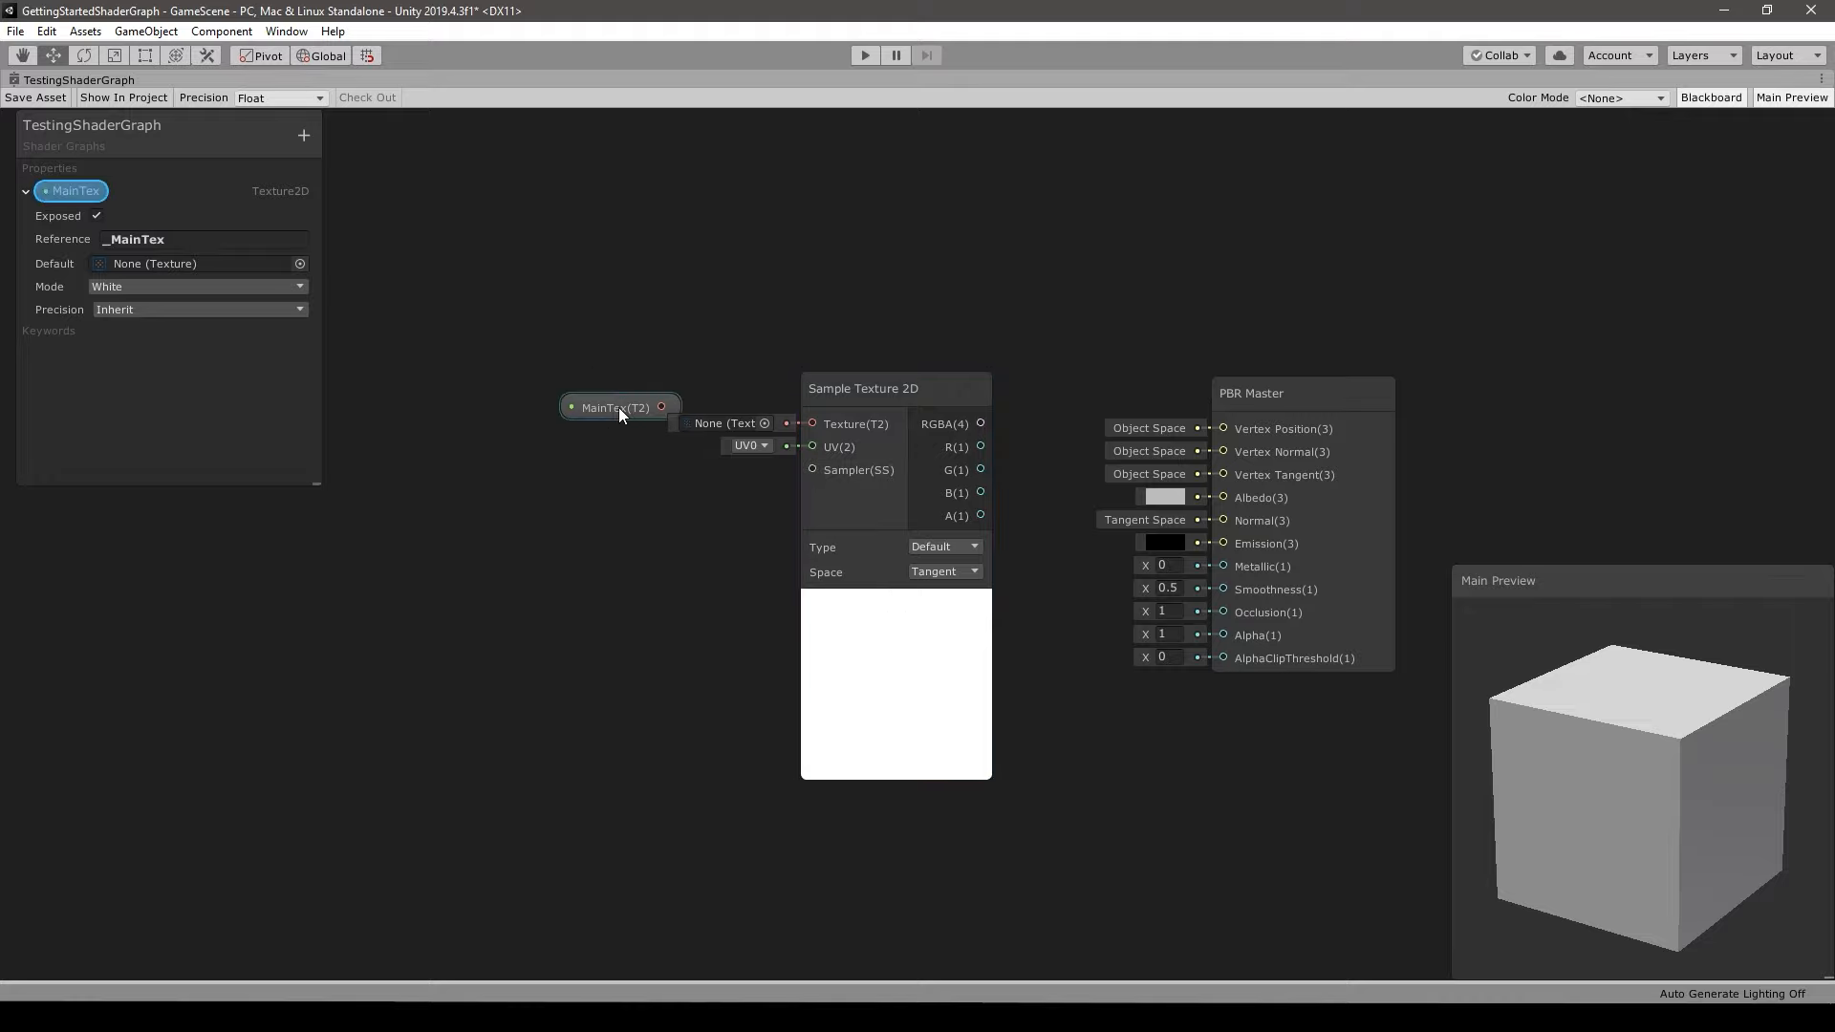
drag(617, 408, 811, 423)
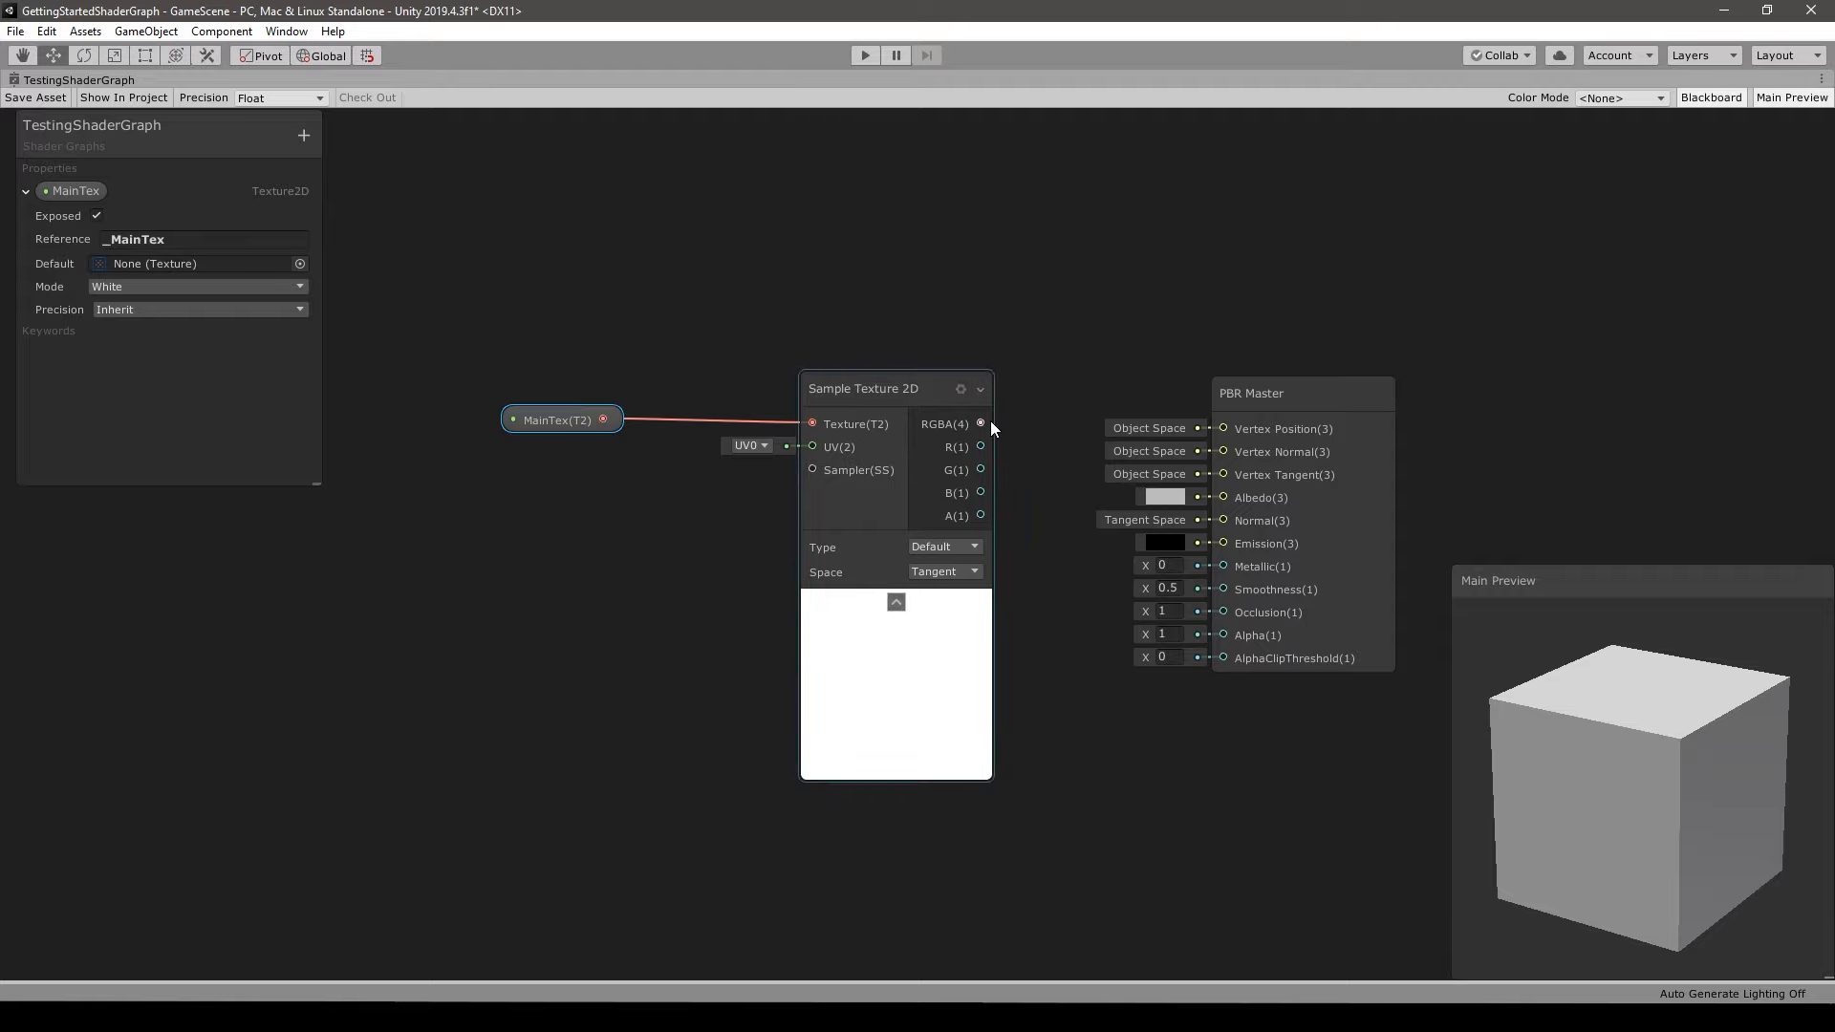
drag(980, 422, 1224, 496)
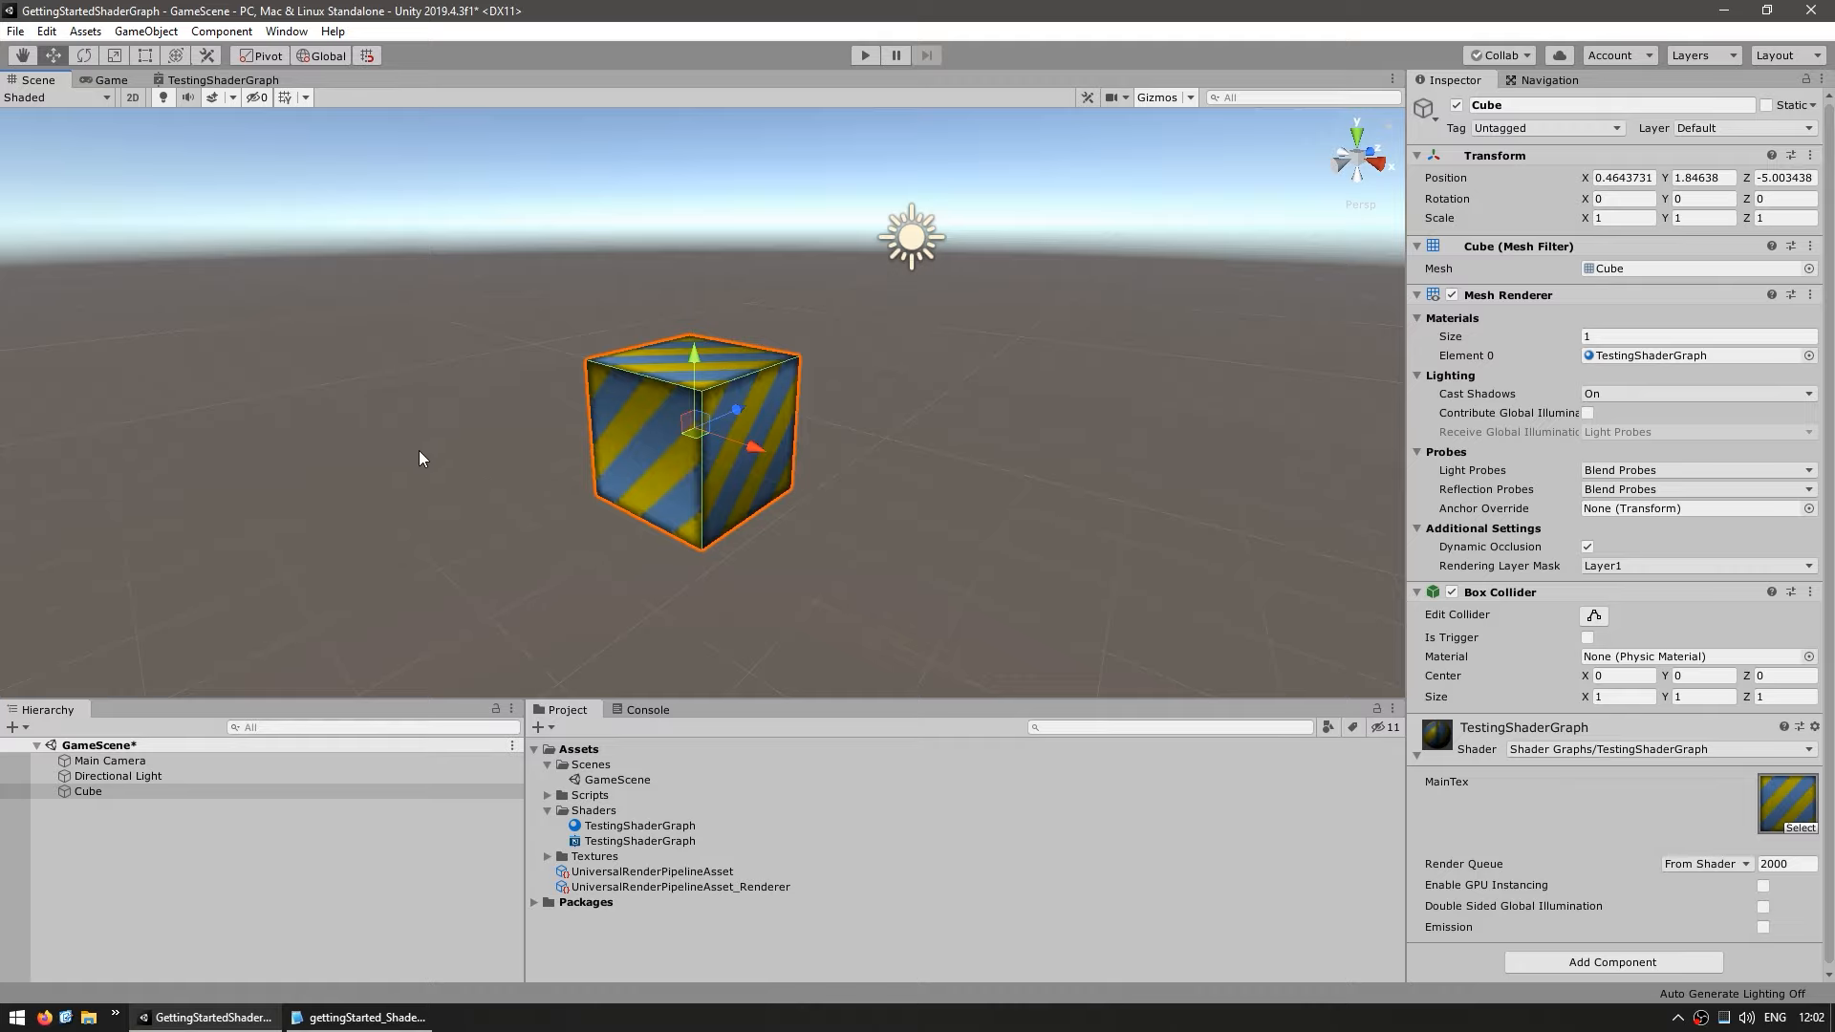
- Inspect the striped cube in the scene from several angles and distances, and select the TestingShaderGraph material
alt+drag(474, 474, 588, 481)
click(955, 531)
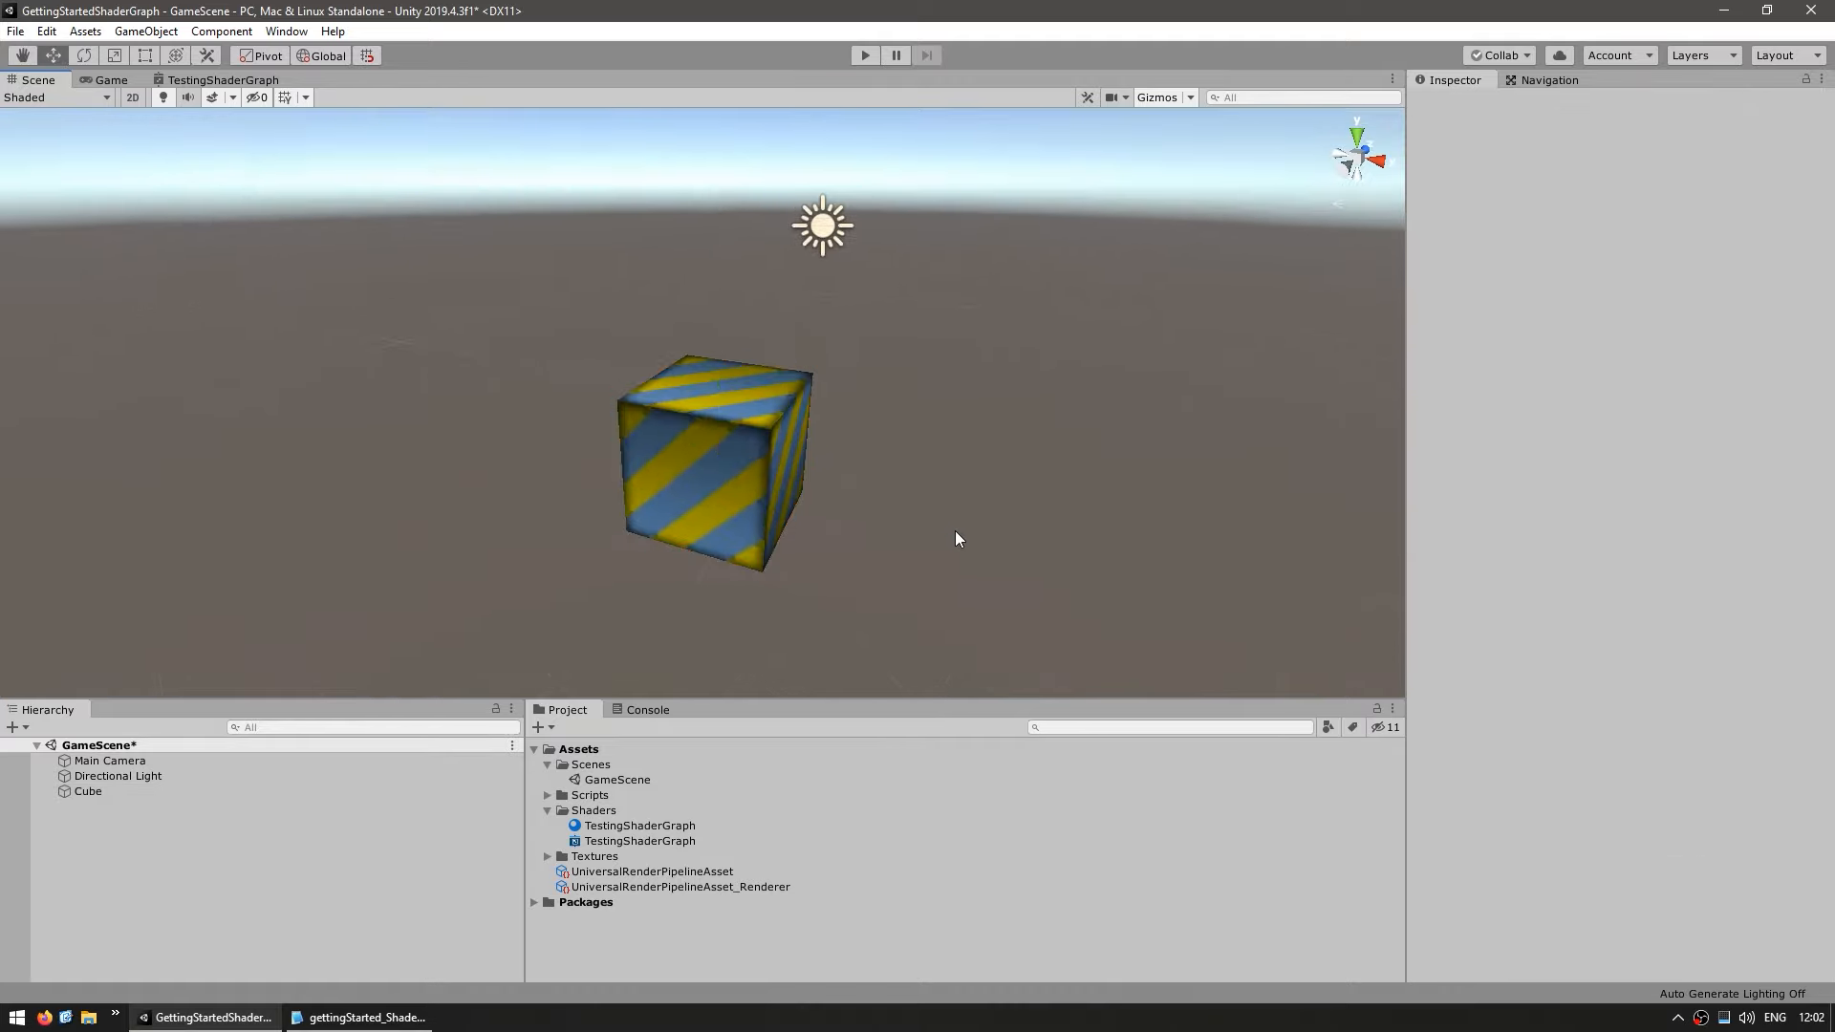
scroll(969, 520, up, 7)
scroll(972, 518, down, 5)
alt+drag(1069, 533, 927, 504)
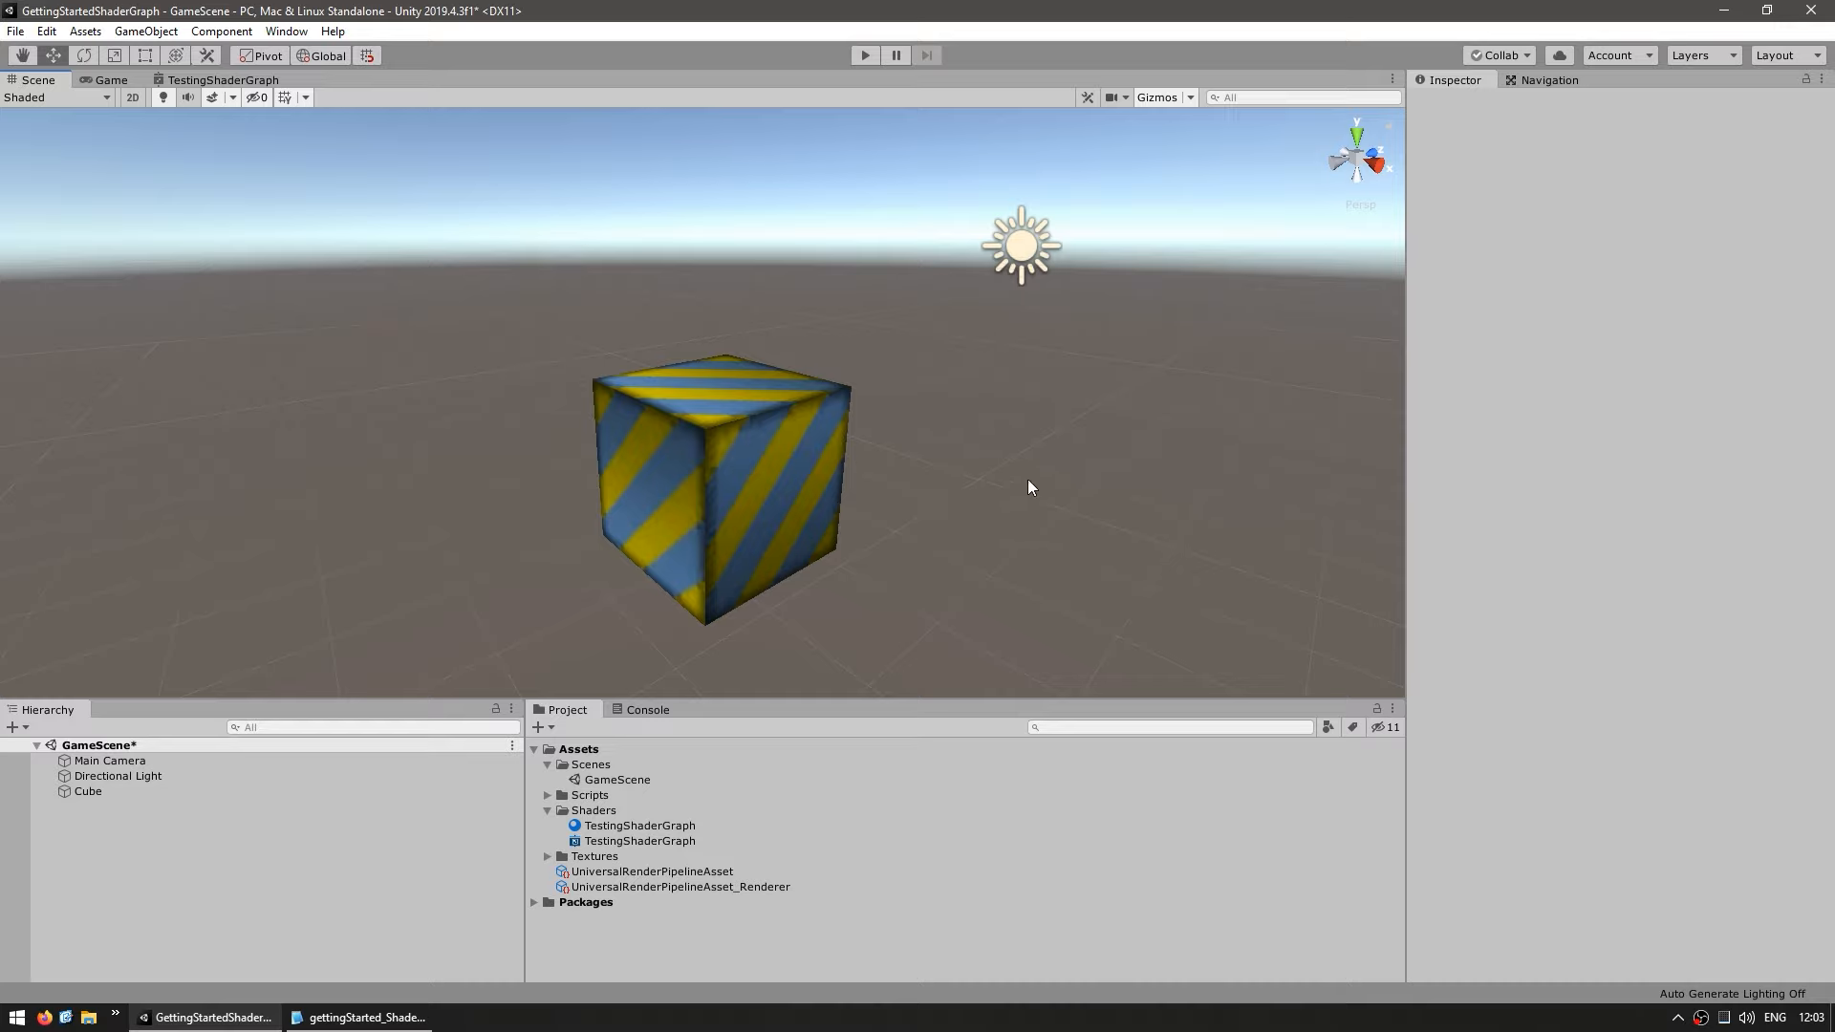
click(640, 825)
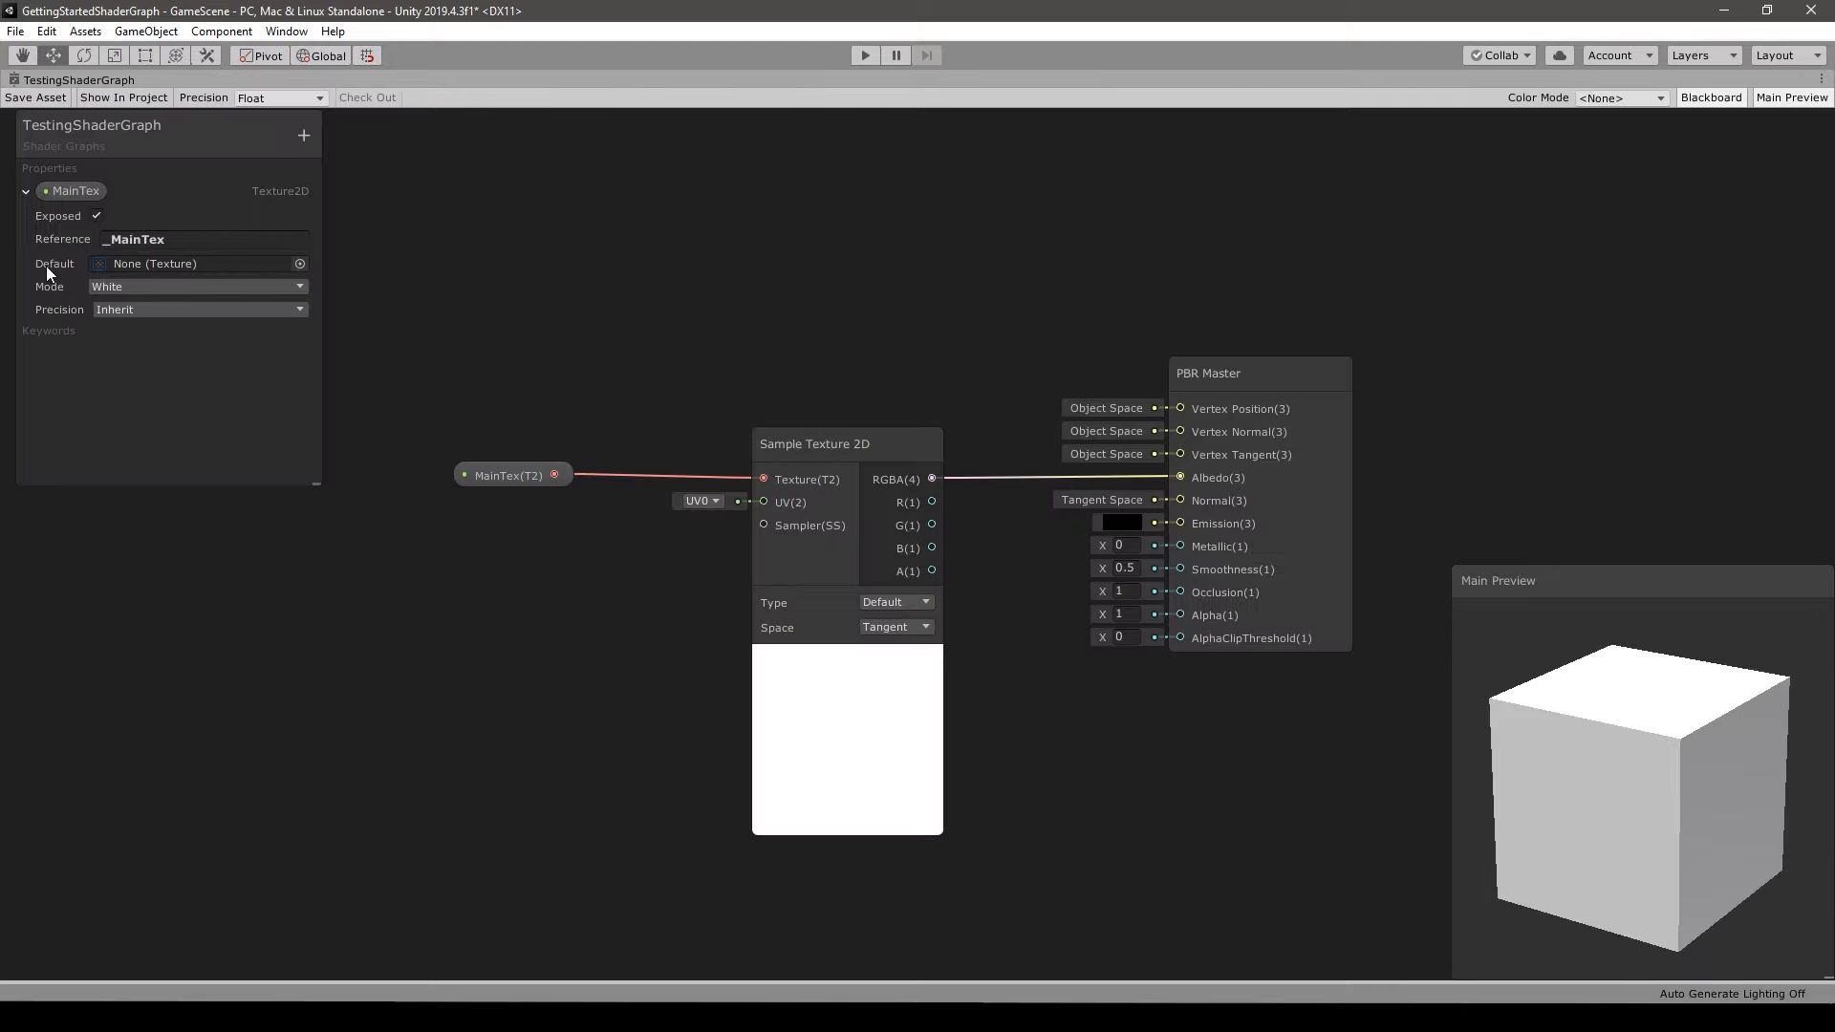
- Set the MainTex property's default texture to GradientLines and rotate the cube in the main preview
click(300, 263)
double_click(1099, 239)
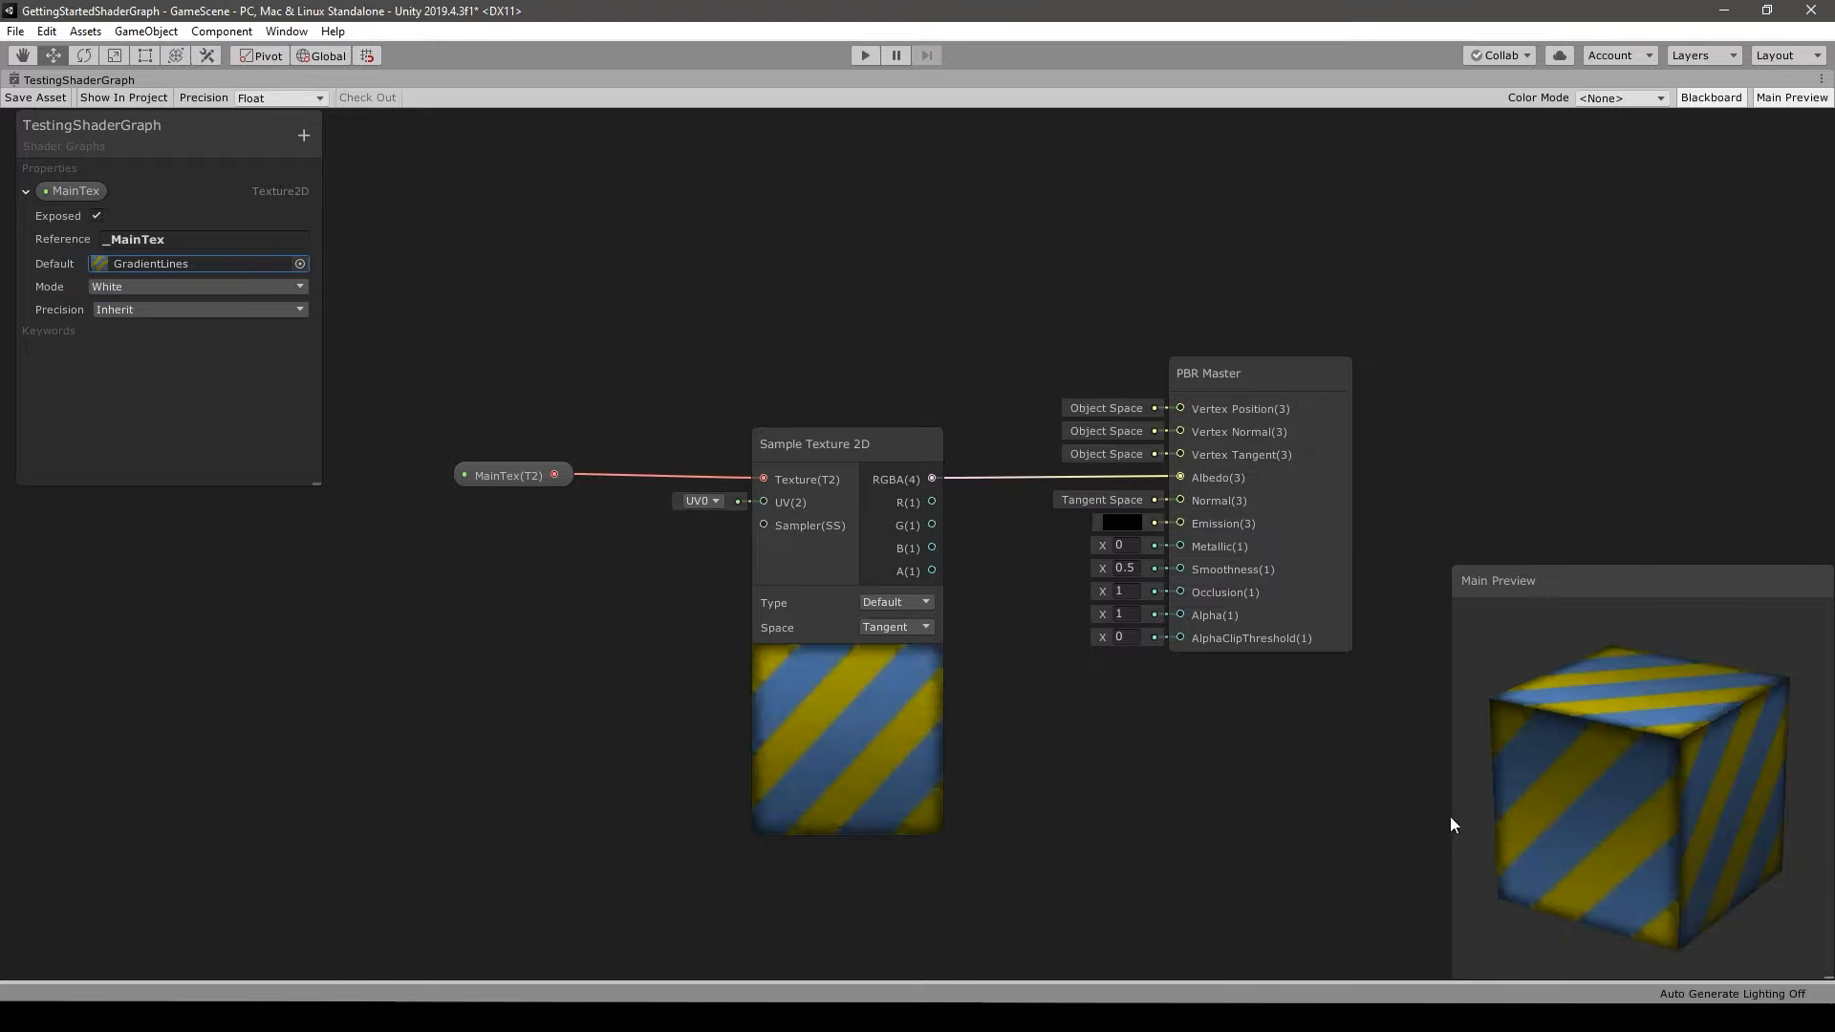
drag(1548, 745, 1648, 722)
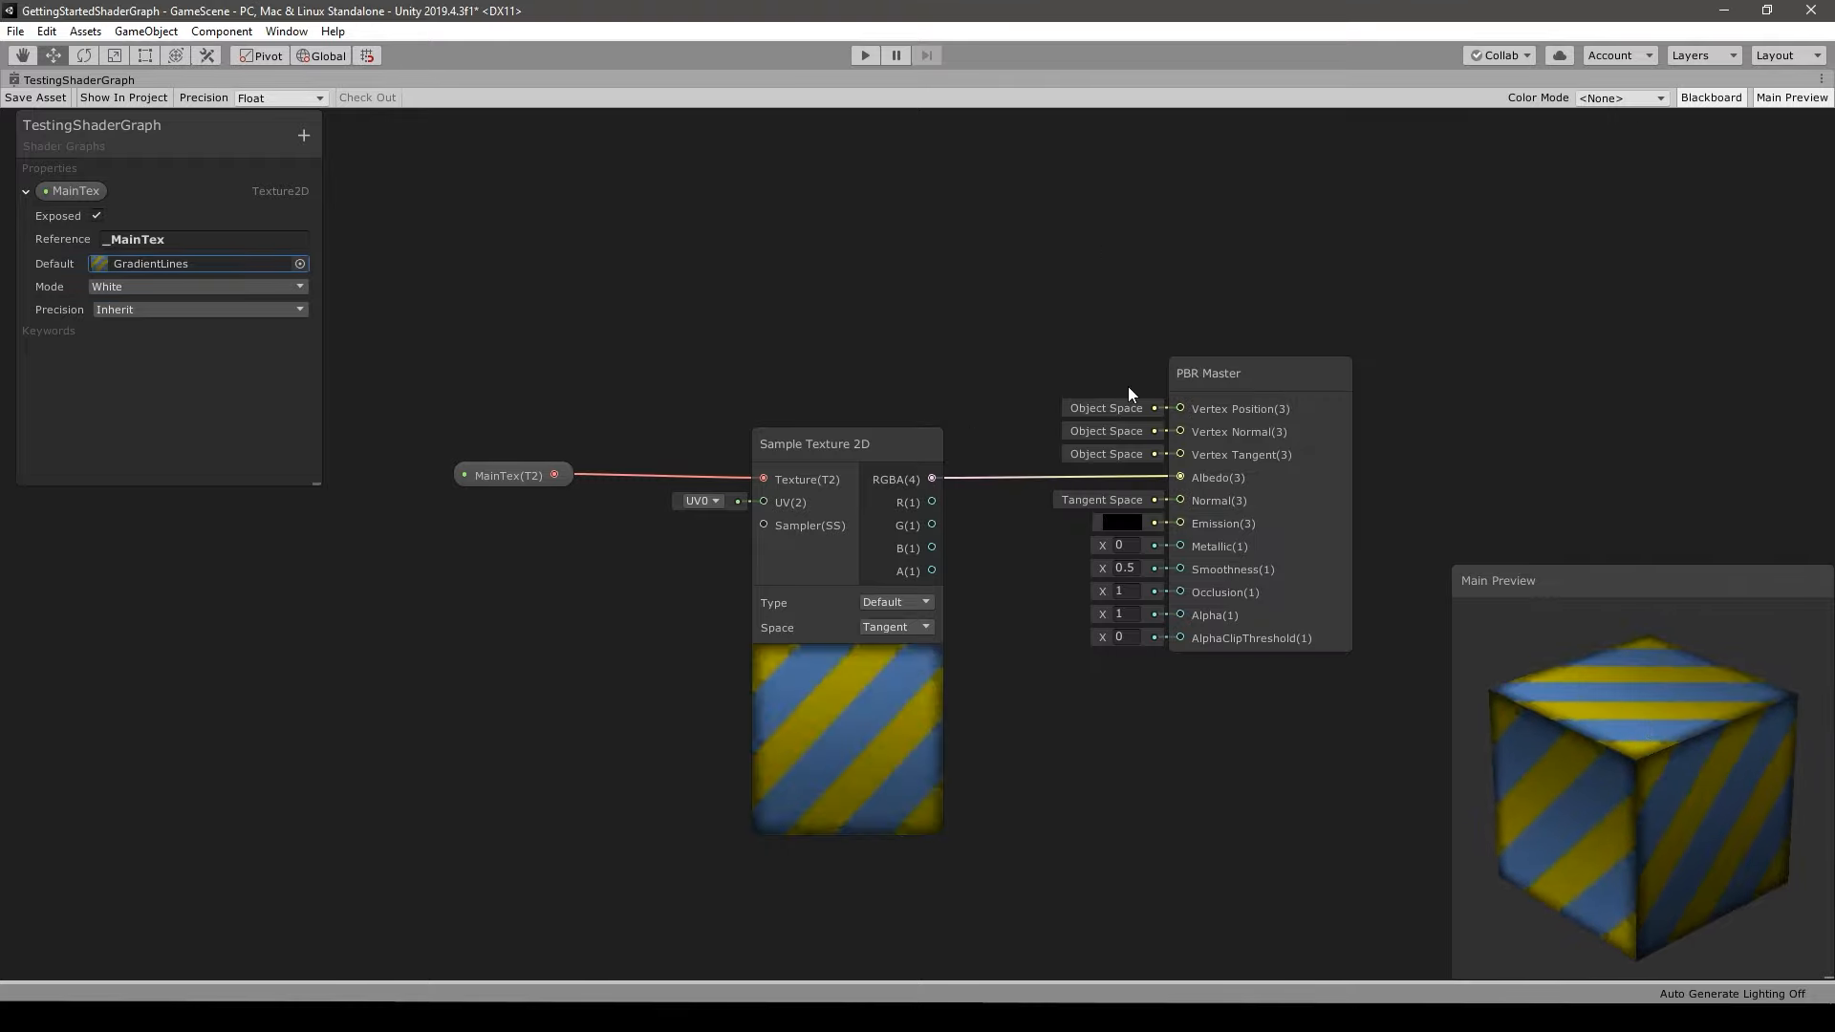
- Examine the node categories available for creation, including Master, Input and Artistic, without adding a node
right_click(772, 254)
click(834, 266)
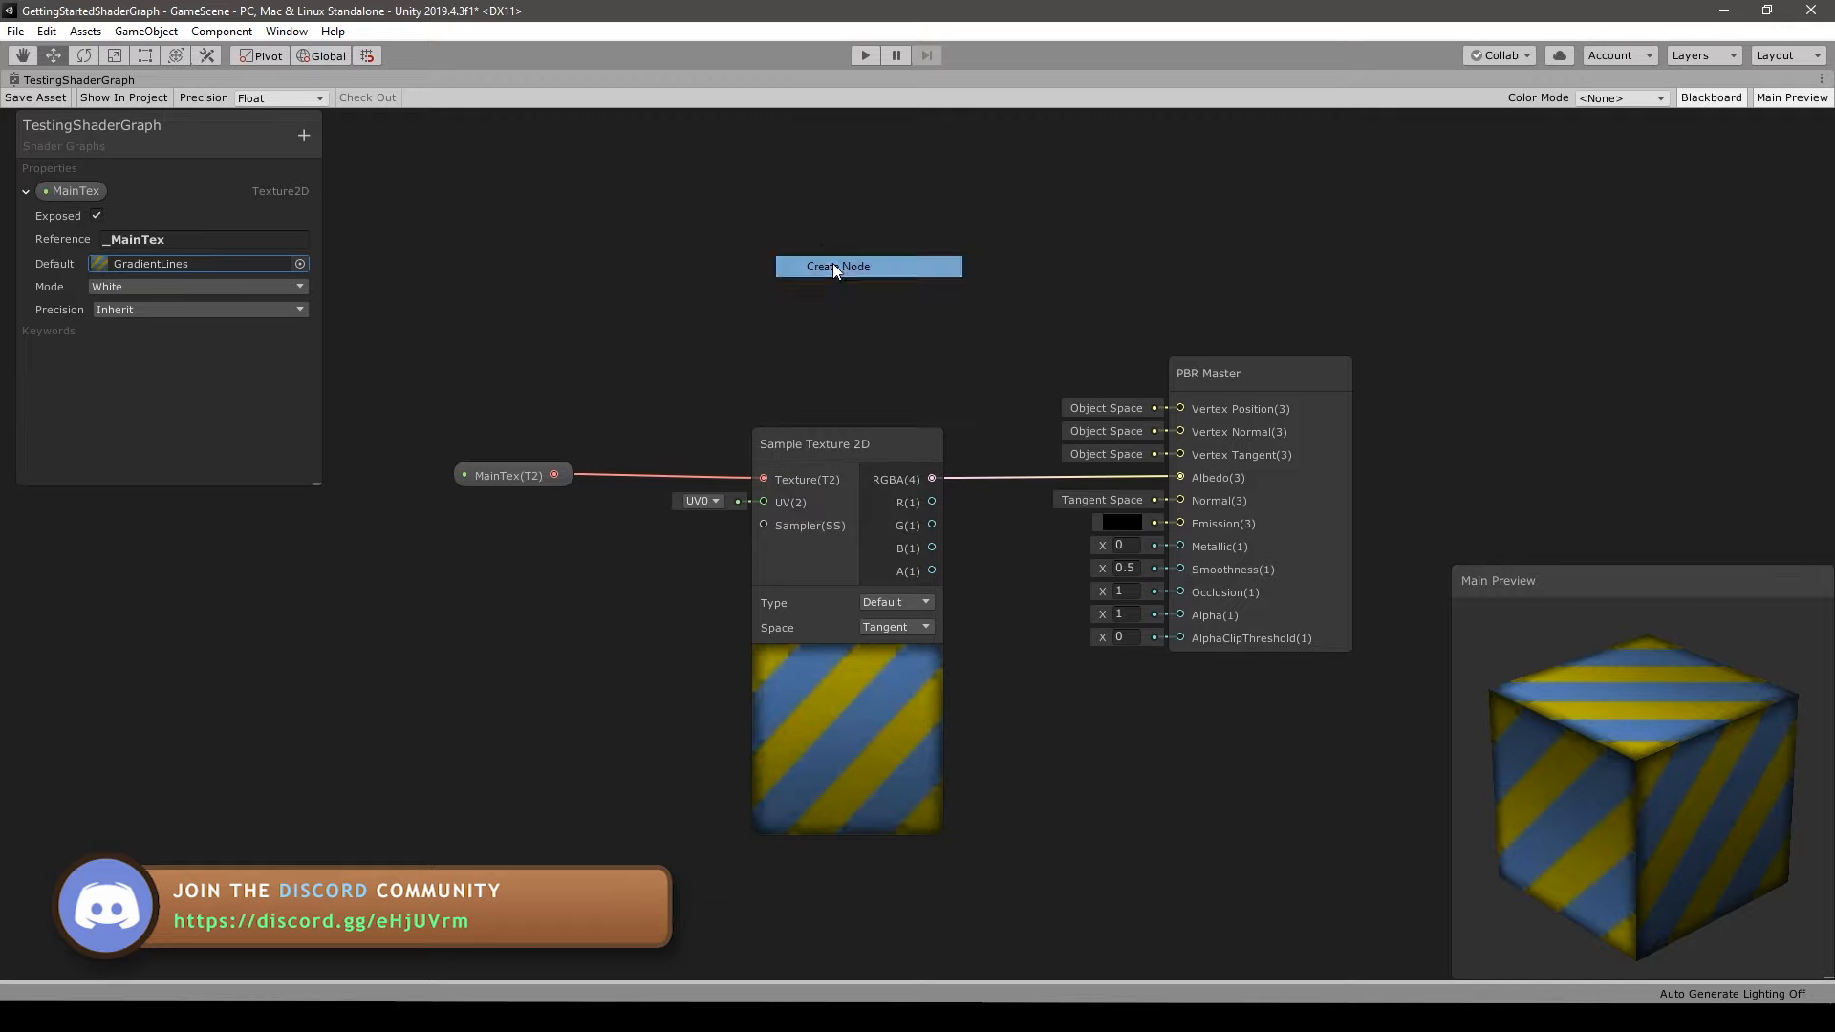
click(774, 358)
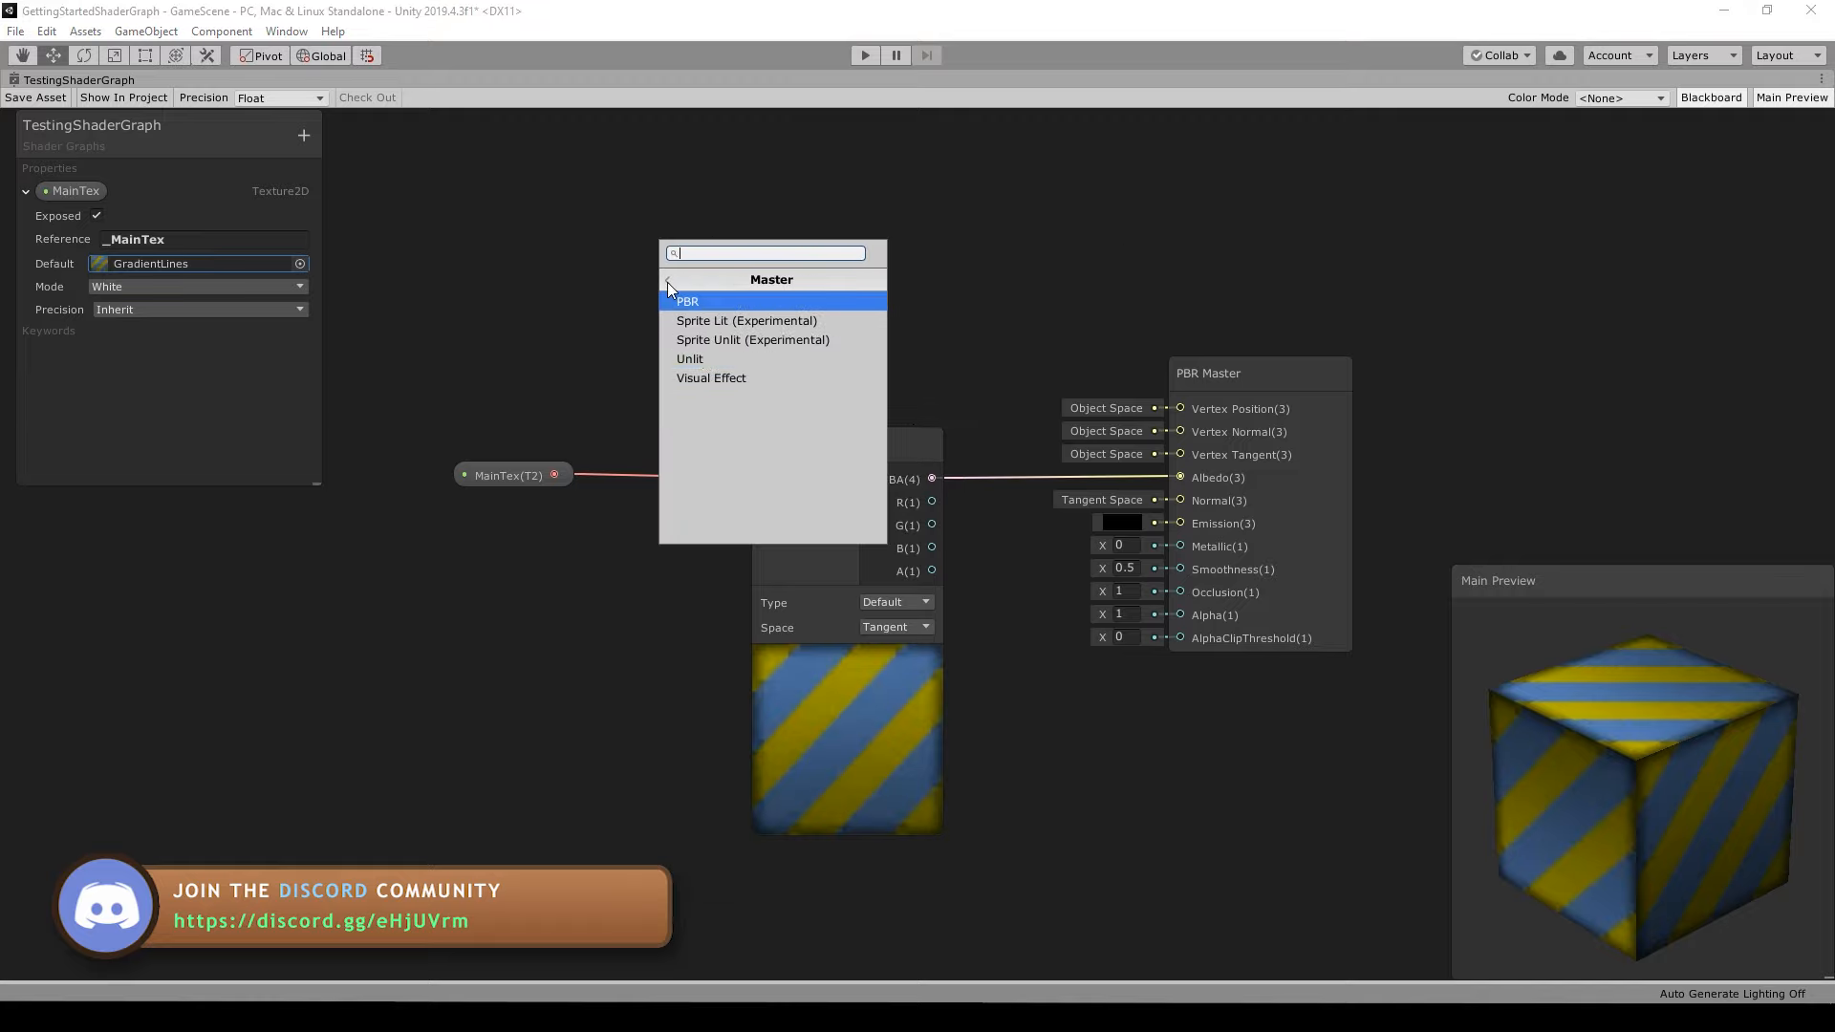
click(667, 280)
click(702, 339)
click(669, 280)
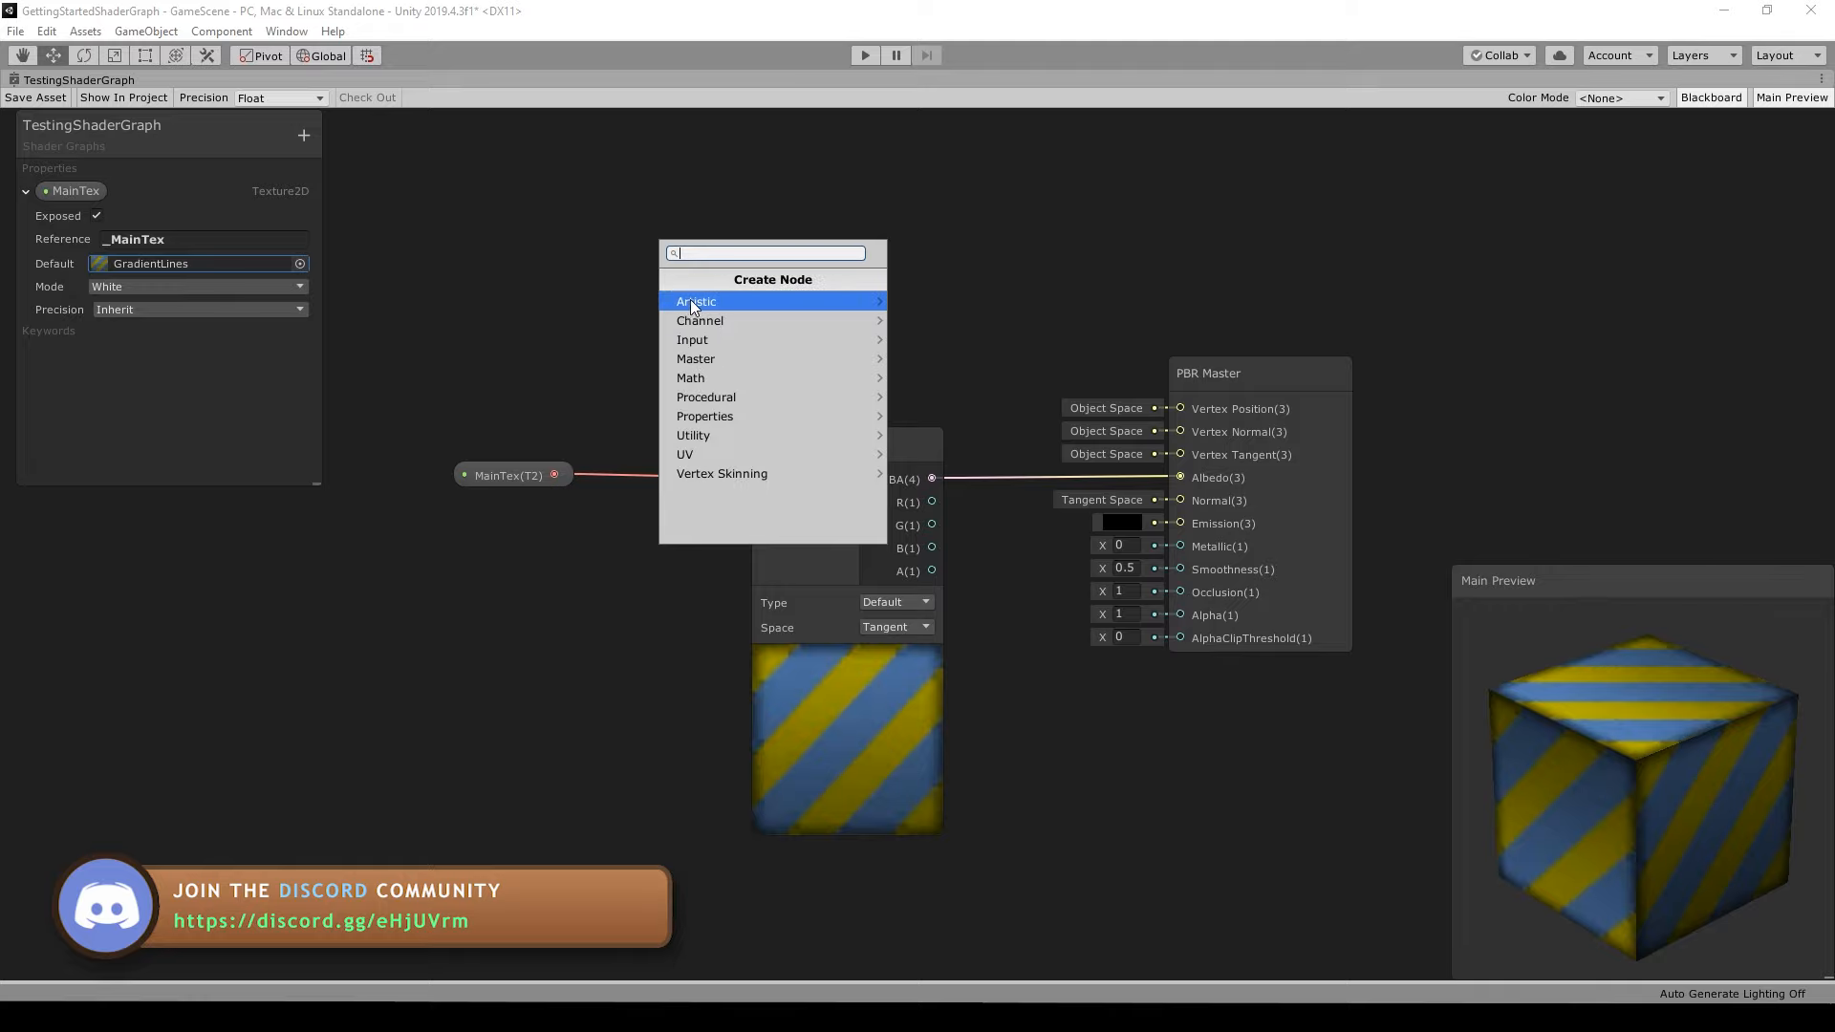
click(690, 300)
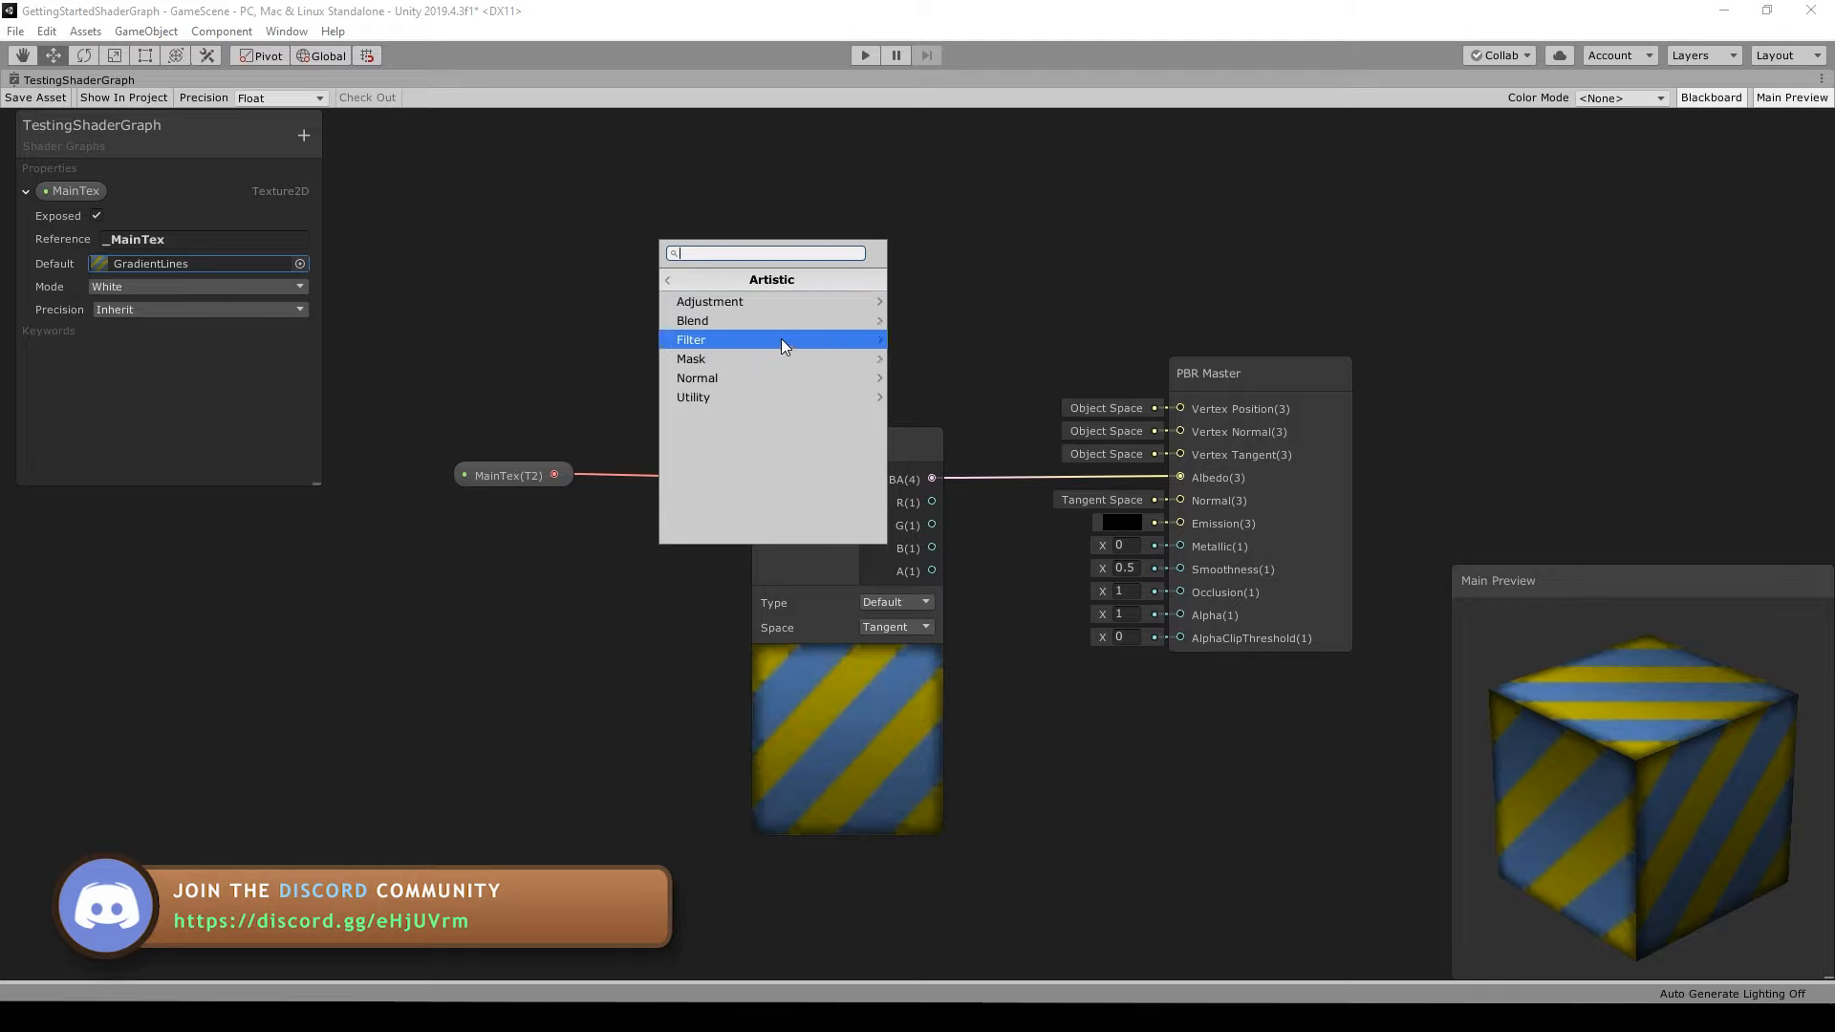
click(1085, 289)
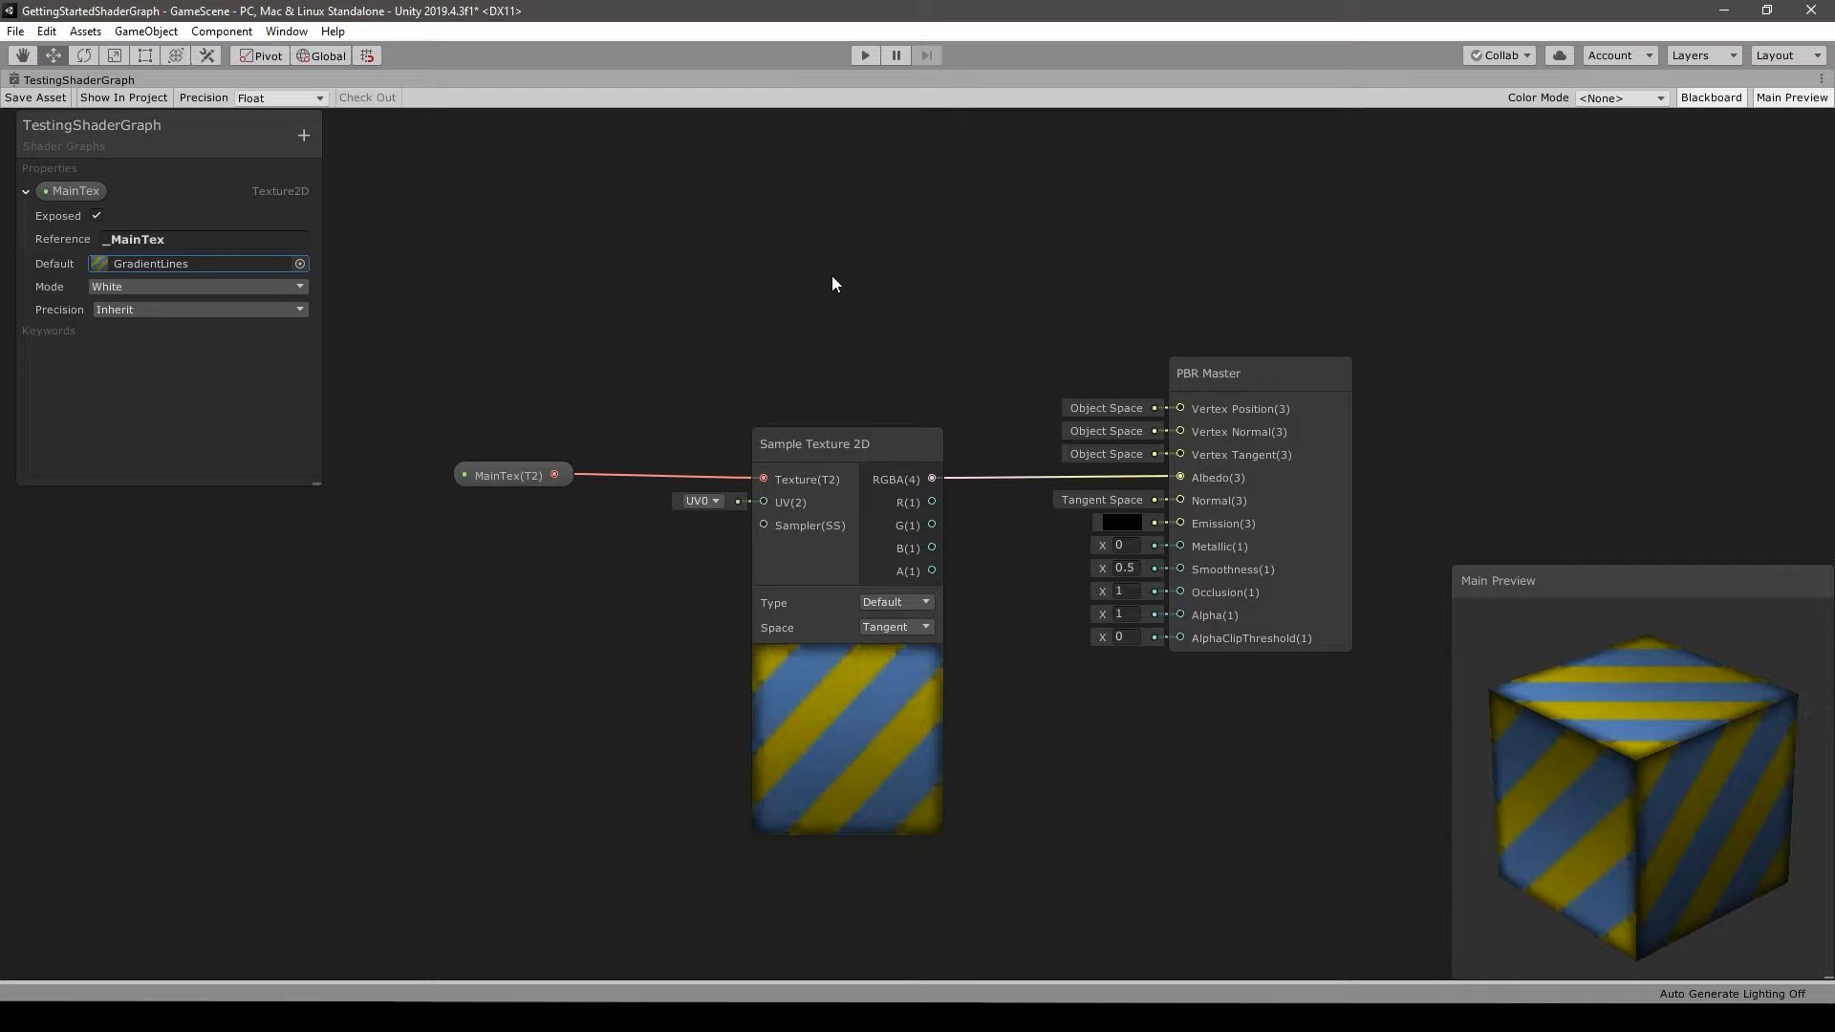
- Set the MainTex property's default texture to GradientLines_Grey
click(299, 264)
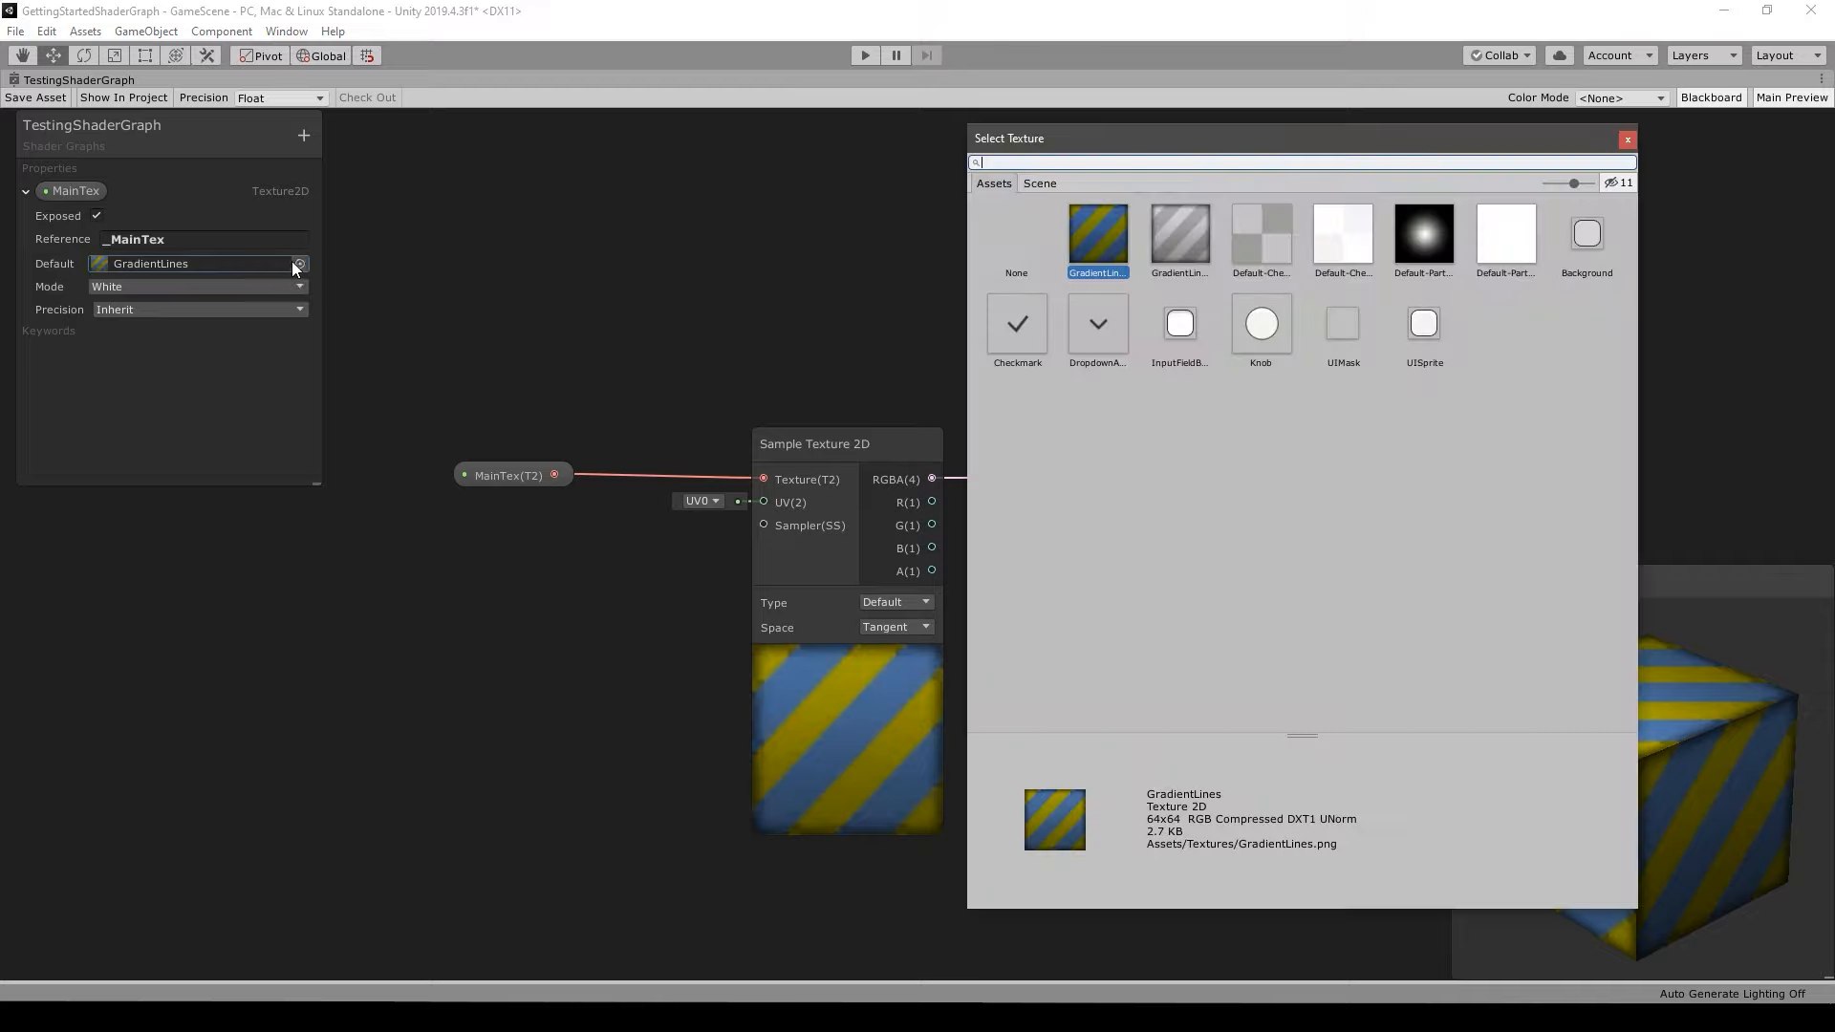
click(1181, 238)
double_click(1184, 237)
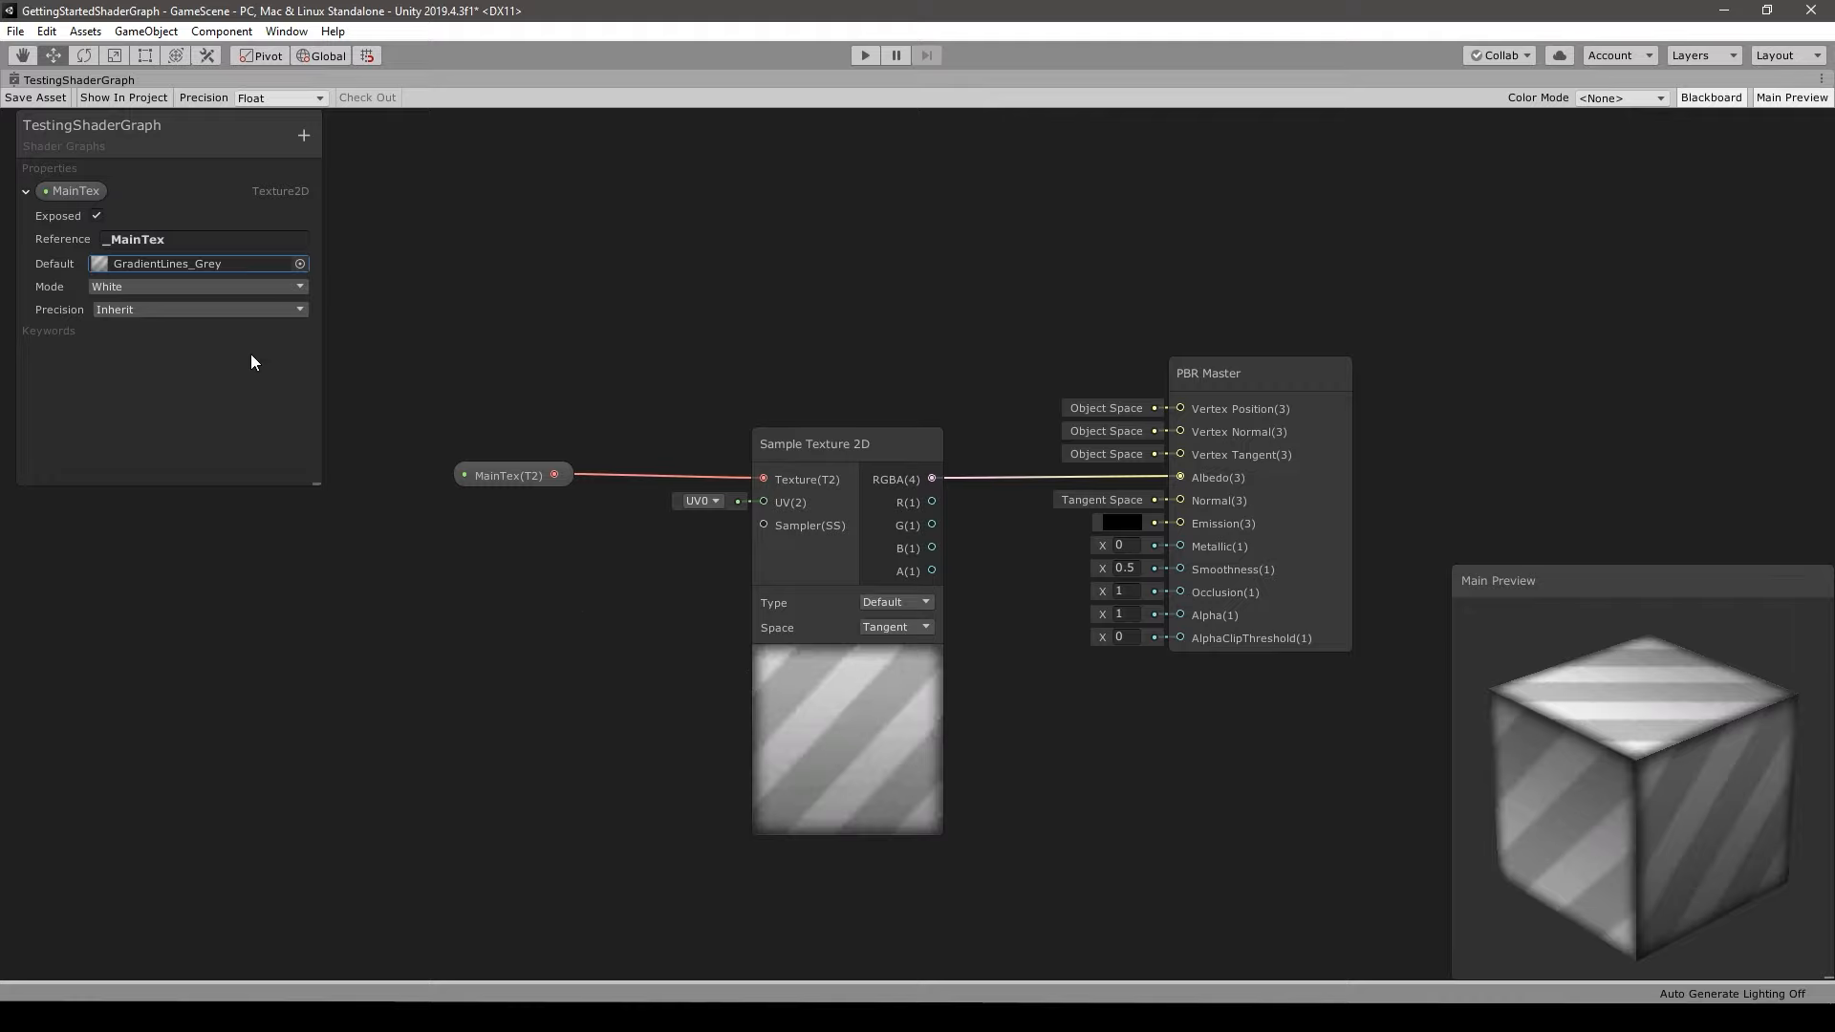
- Add a Color property named Color to the shader graph and set its reference to _Color
click(306, 136)
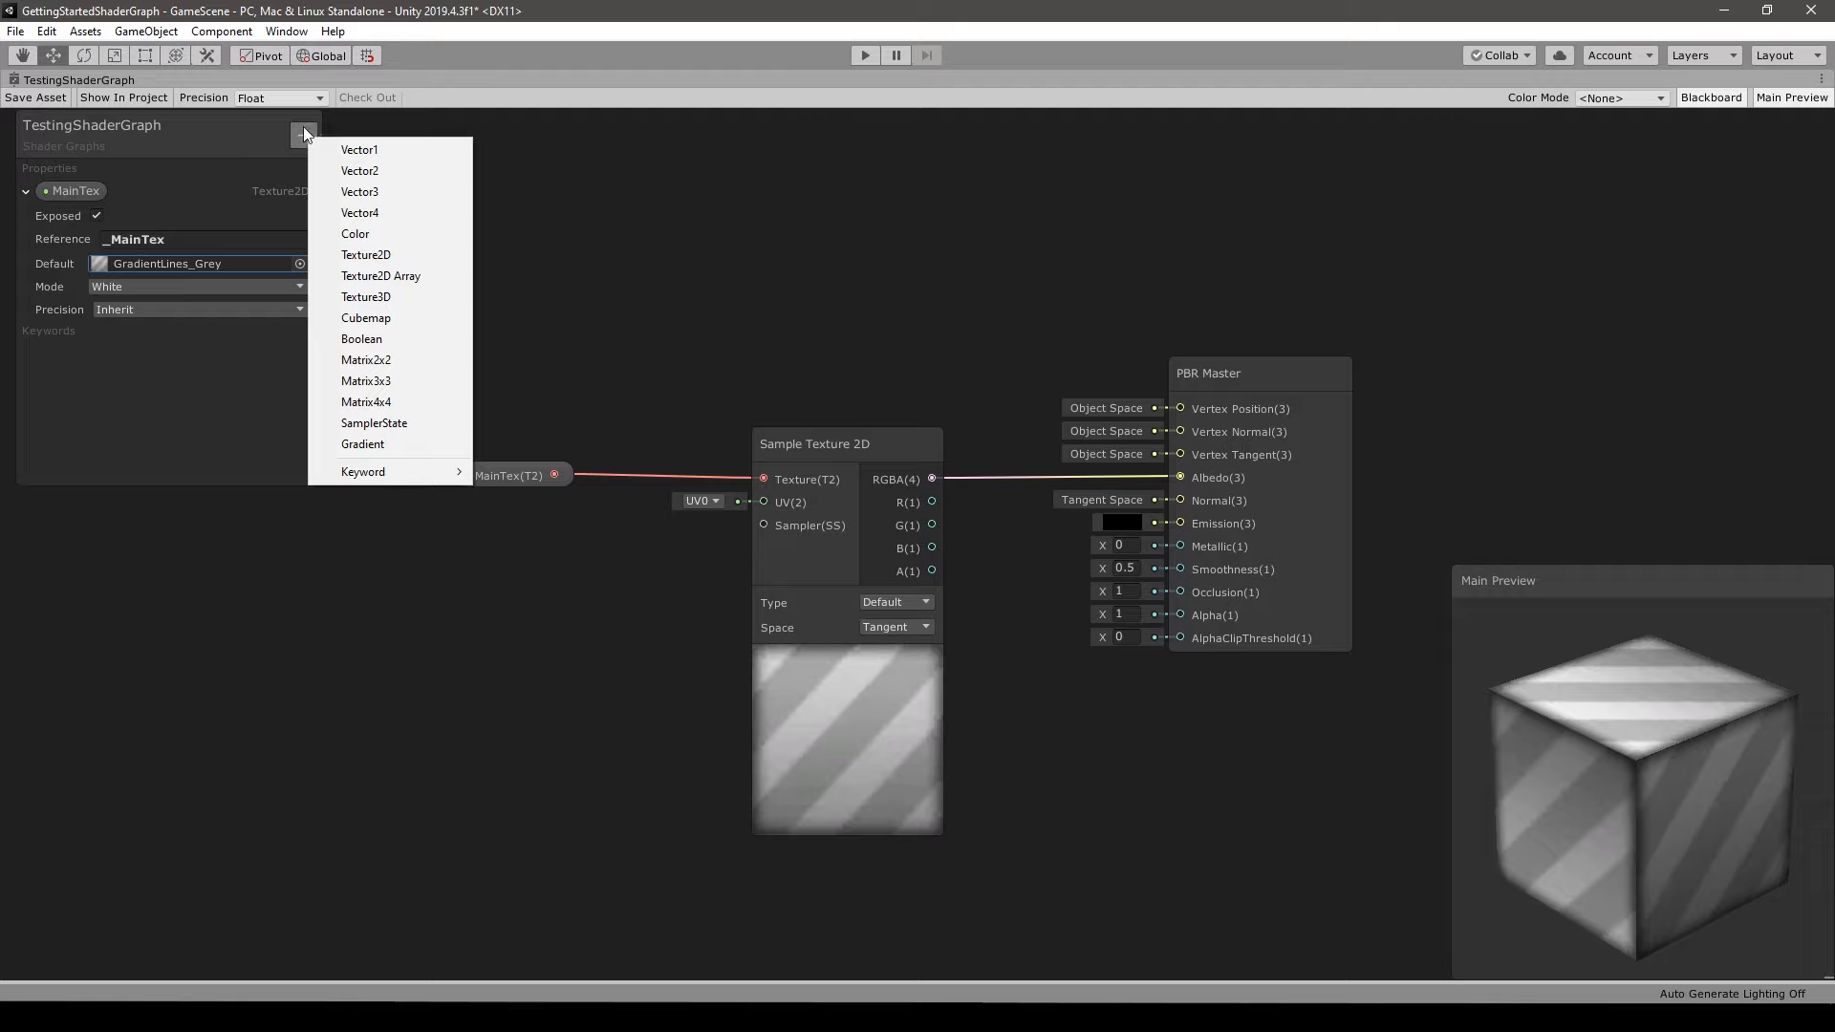
click(377, 232)
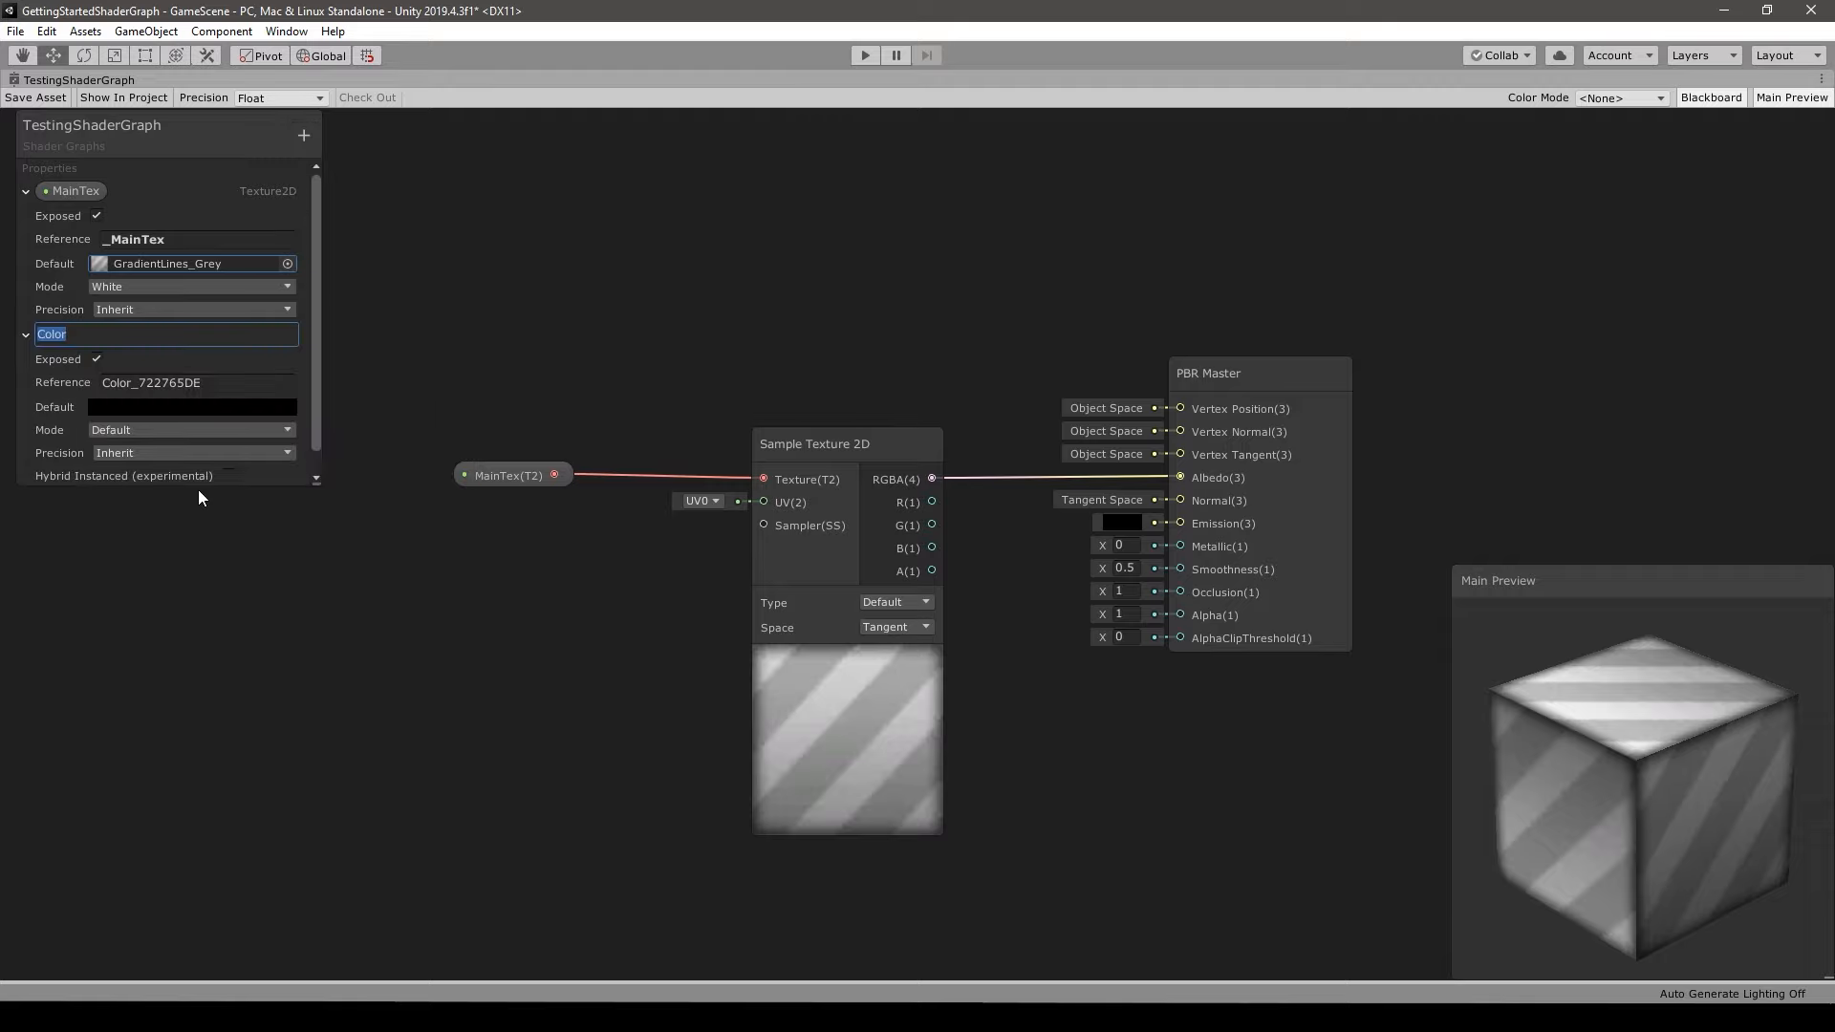
key(Return)
click(171, 385)
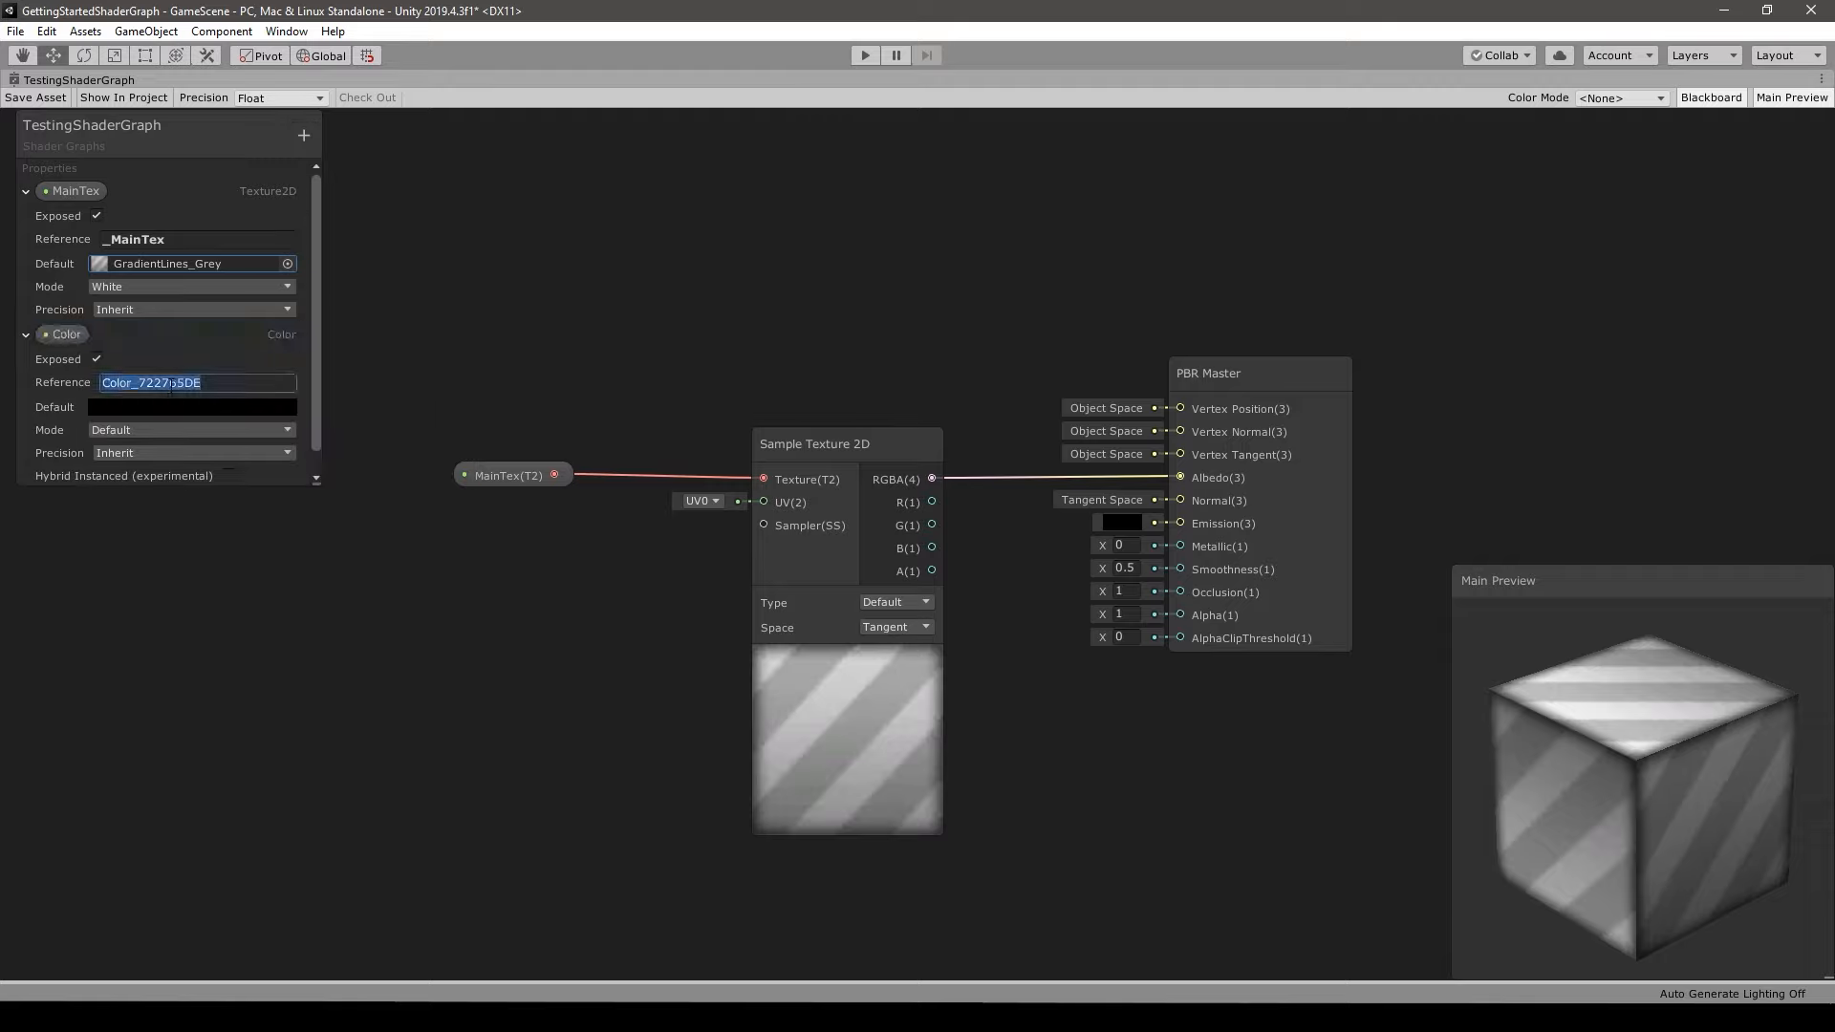
text(_Color)
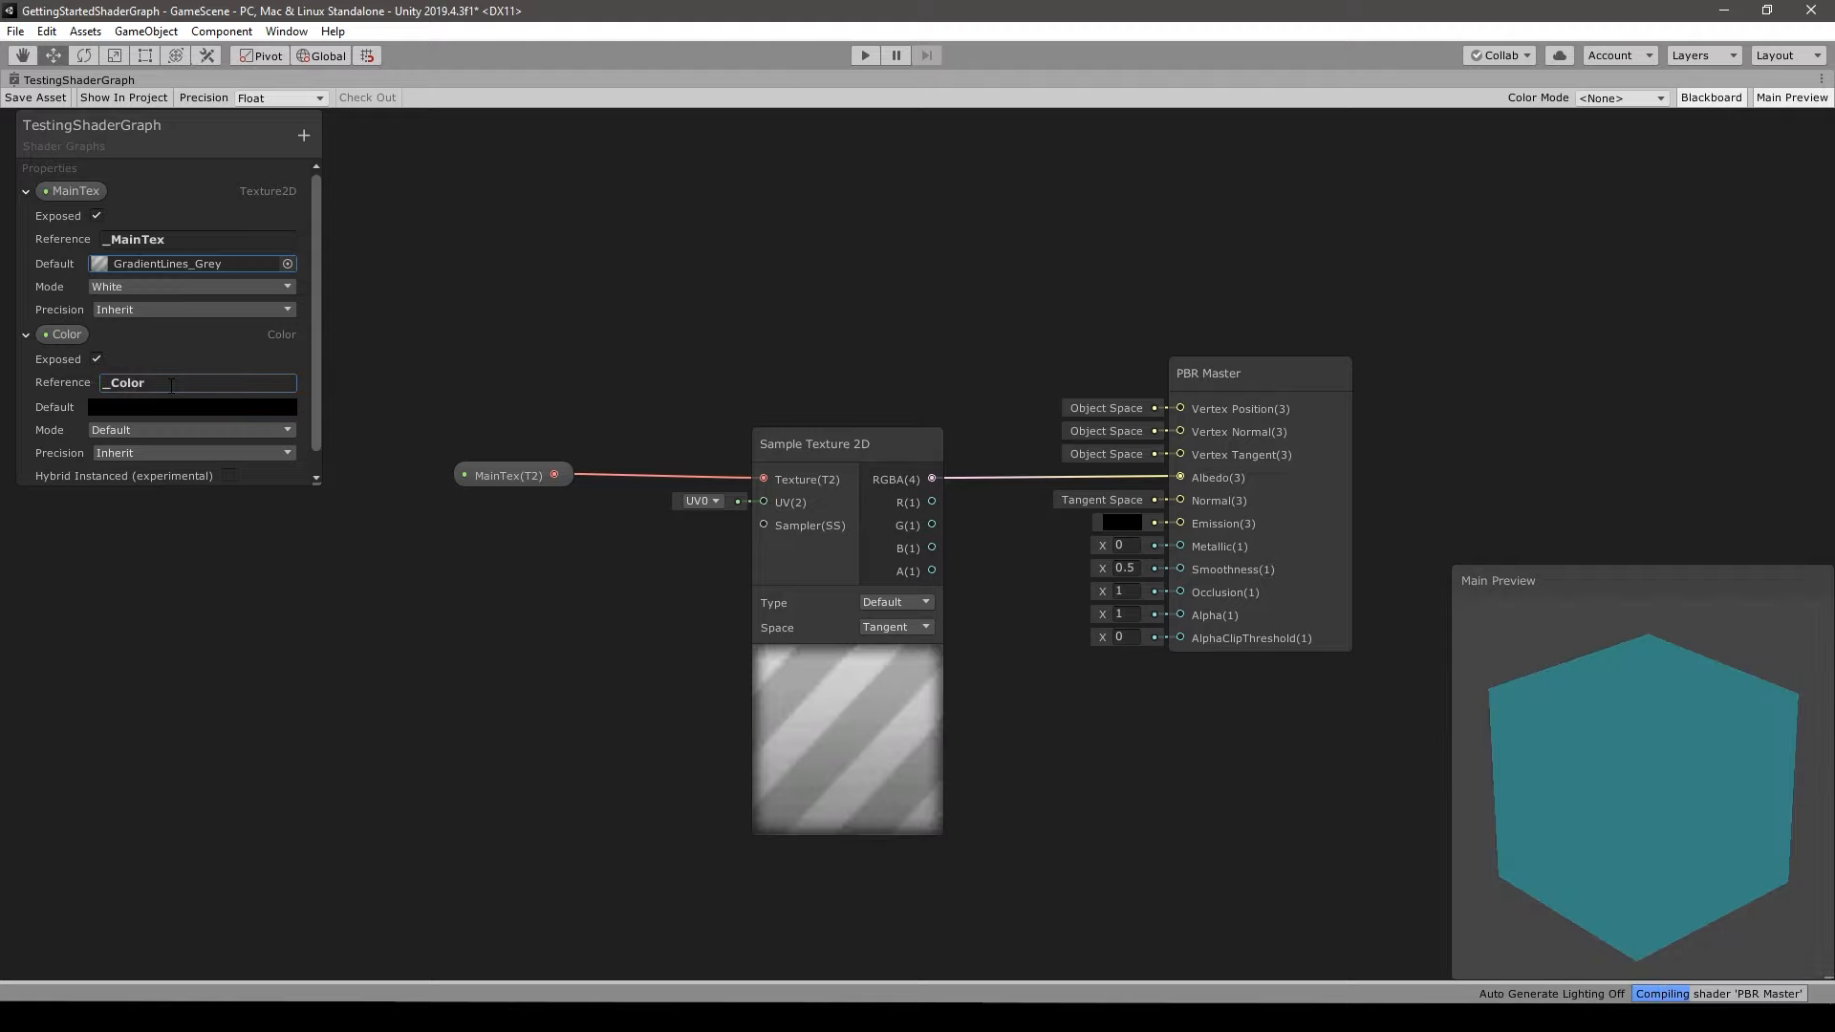
- Place the Color property as a node in the graph above the MainTex node
middle_drag(439, 334, 527, 403)
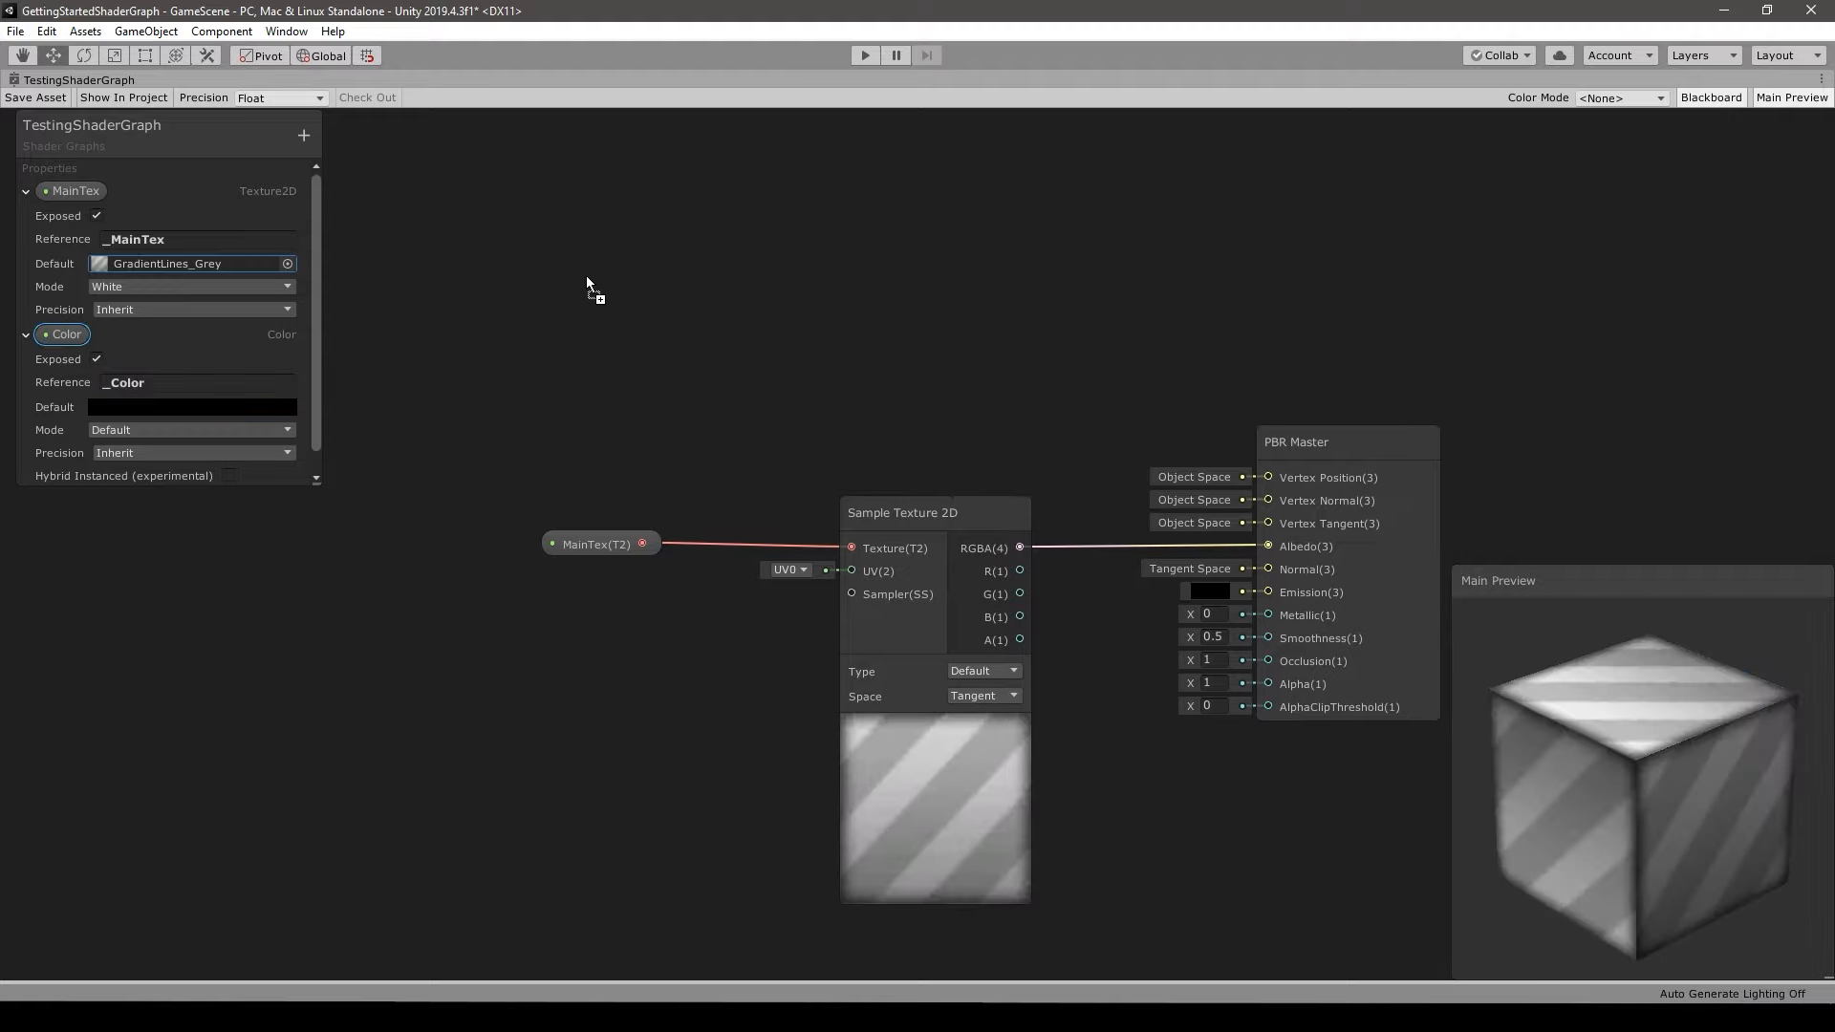
drag(587, 277, 590, 282)
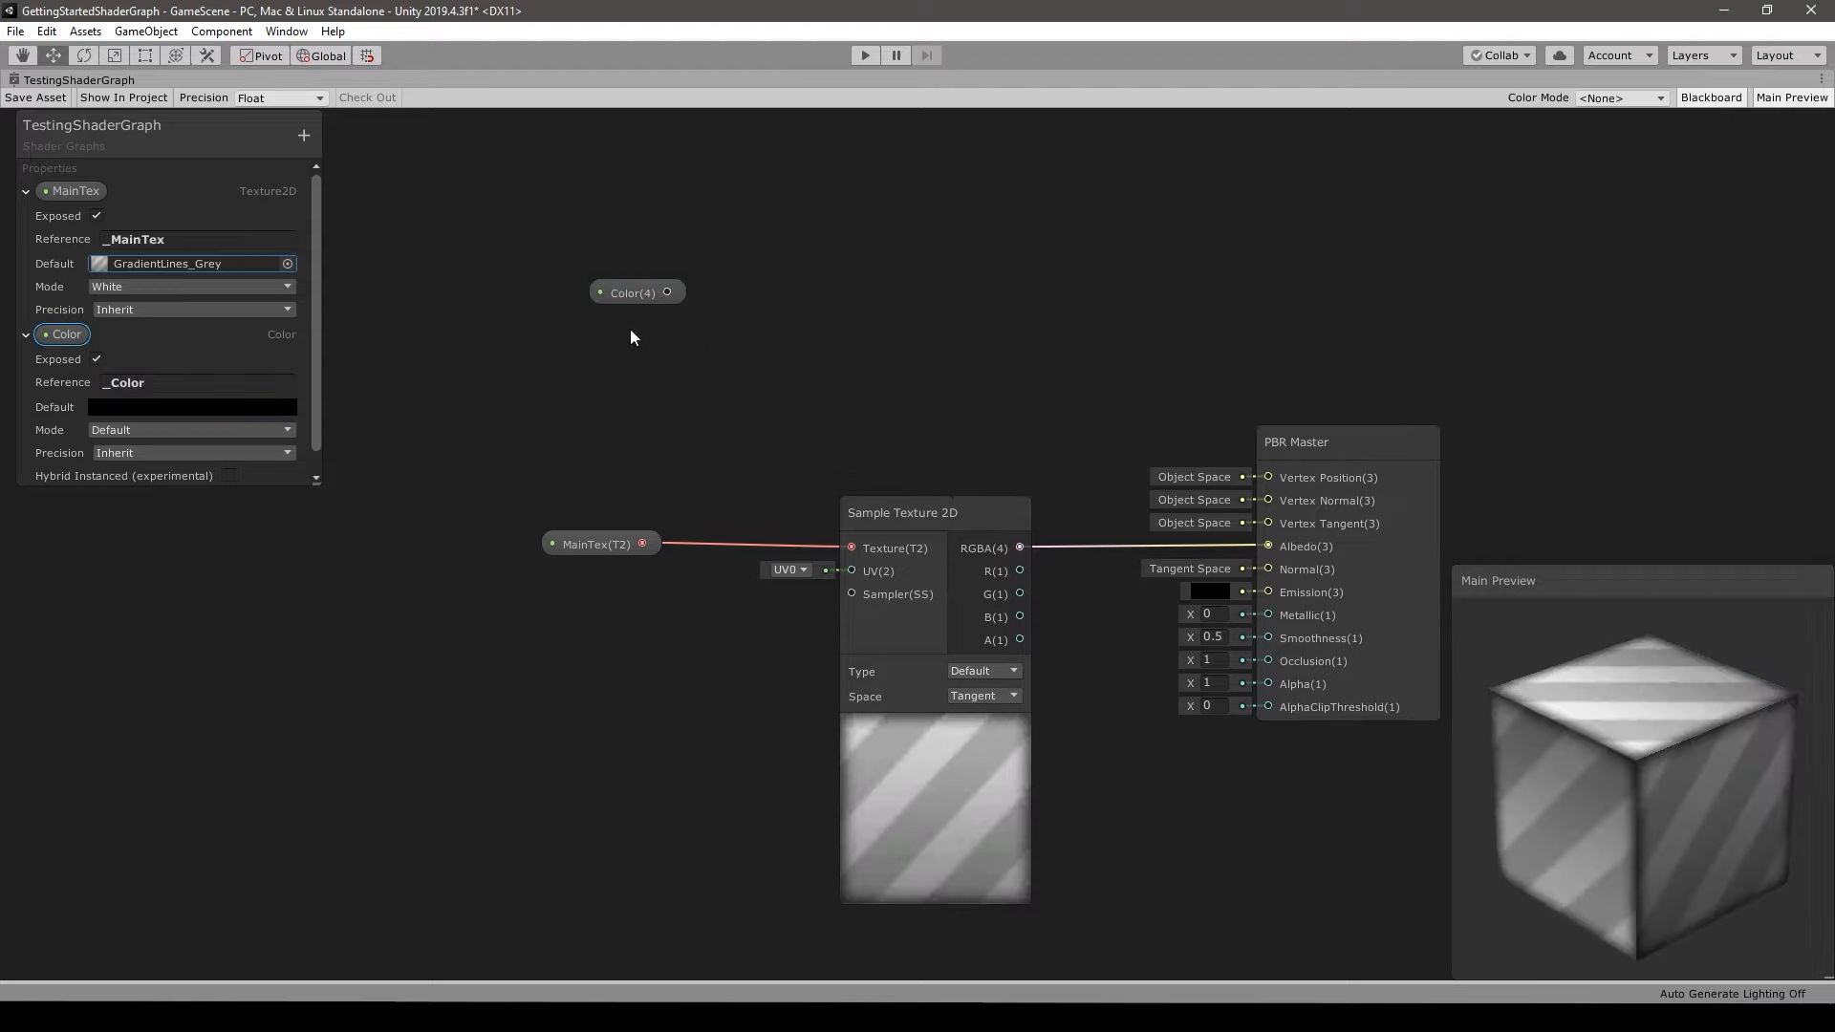
click(748, 326)
- Add a Multiply node and place it above the Sample Texture 2D node
key(space)
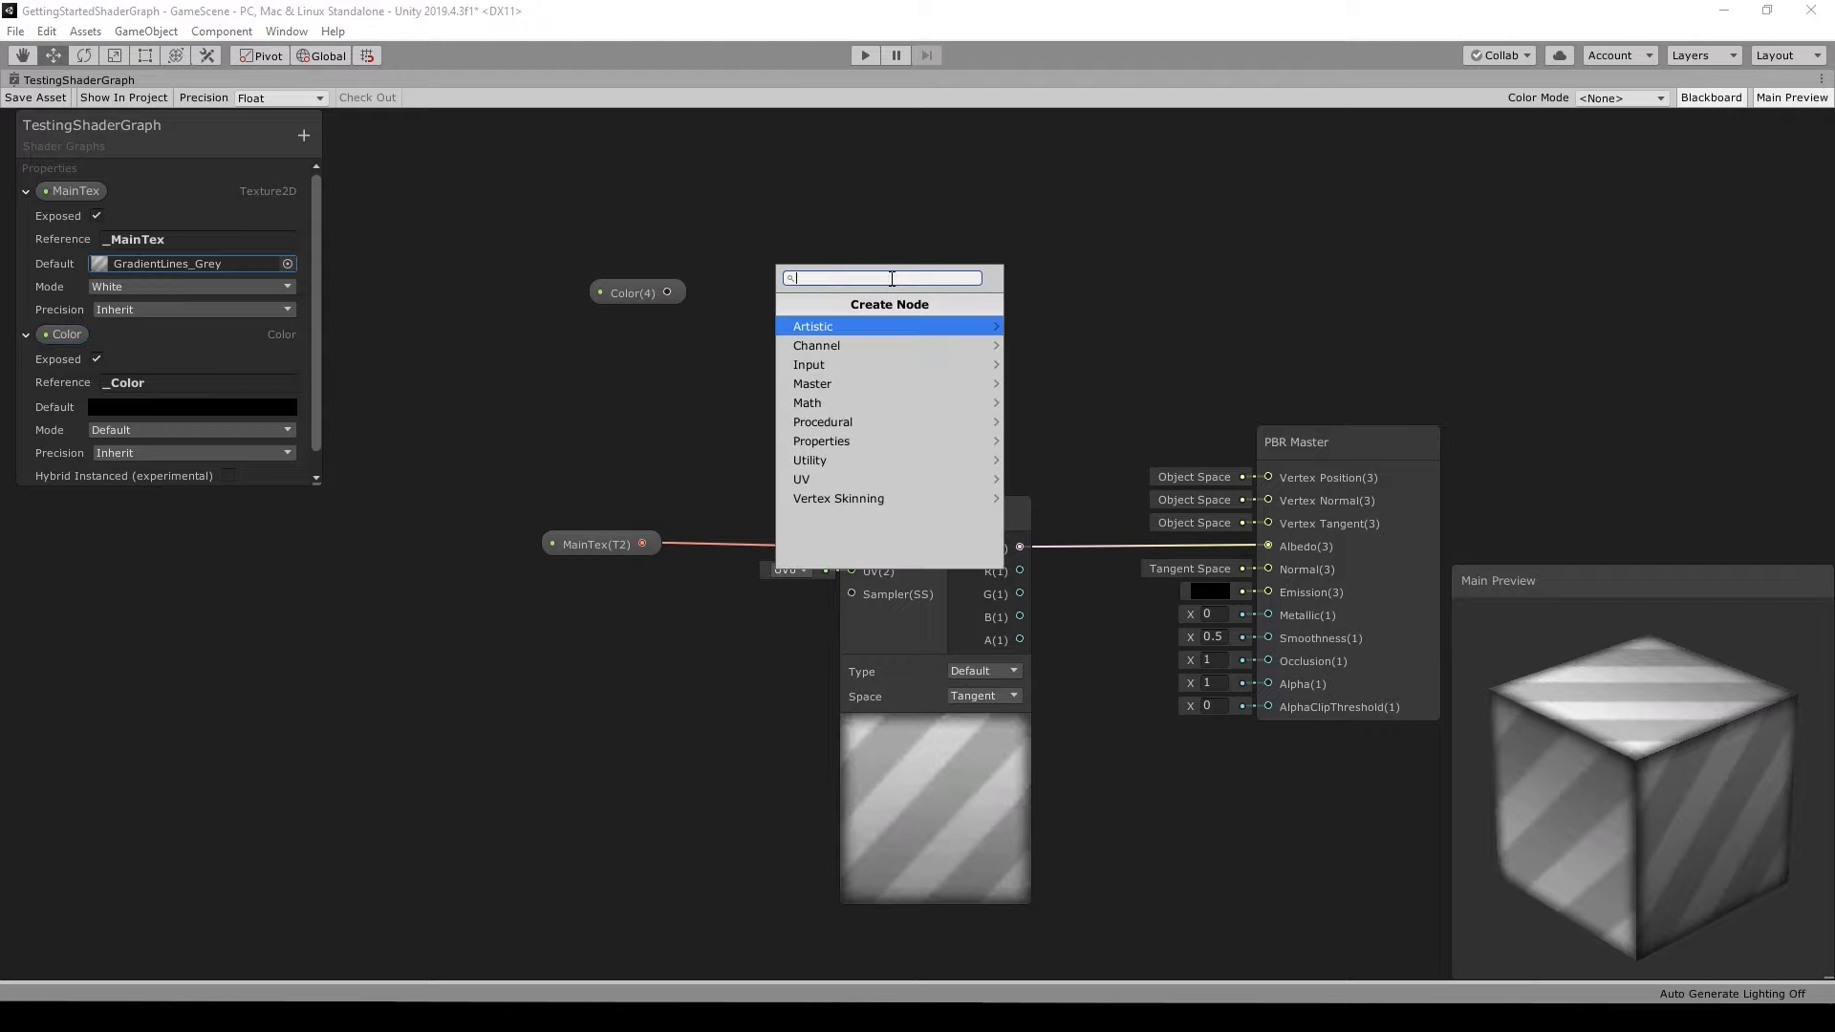
text(multiply)
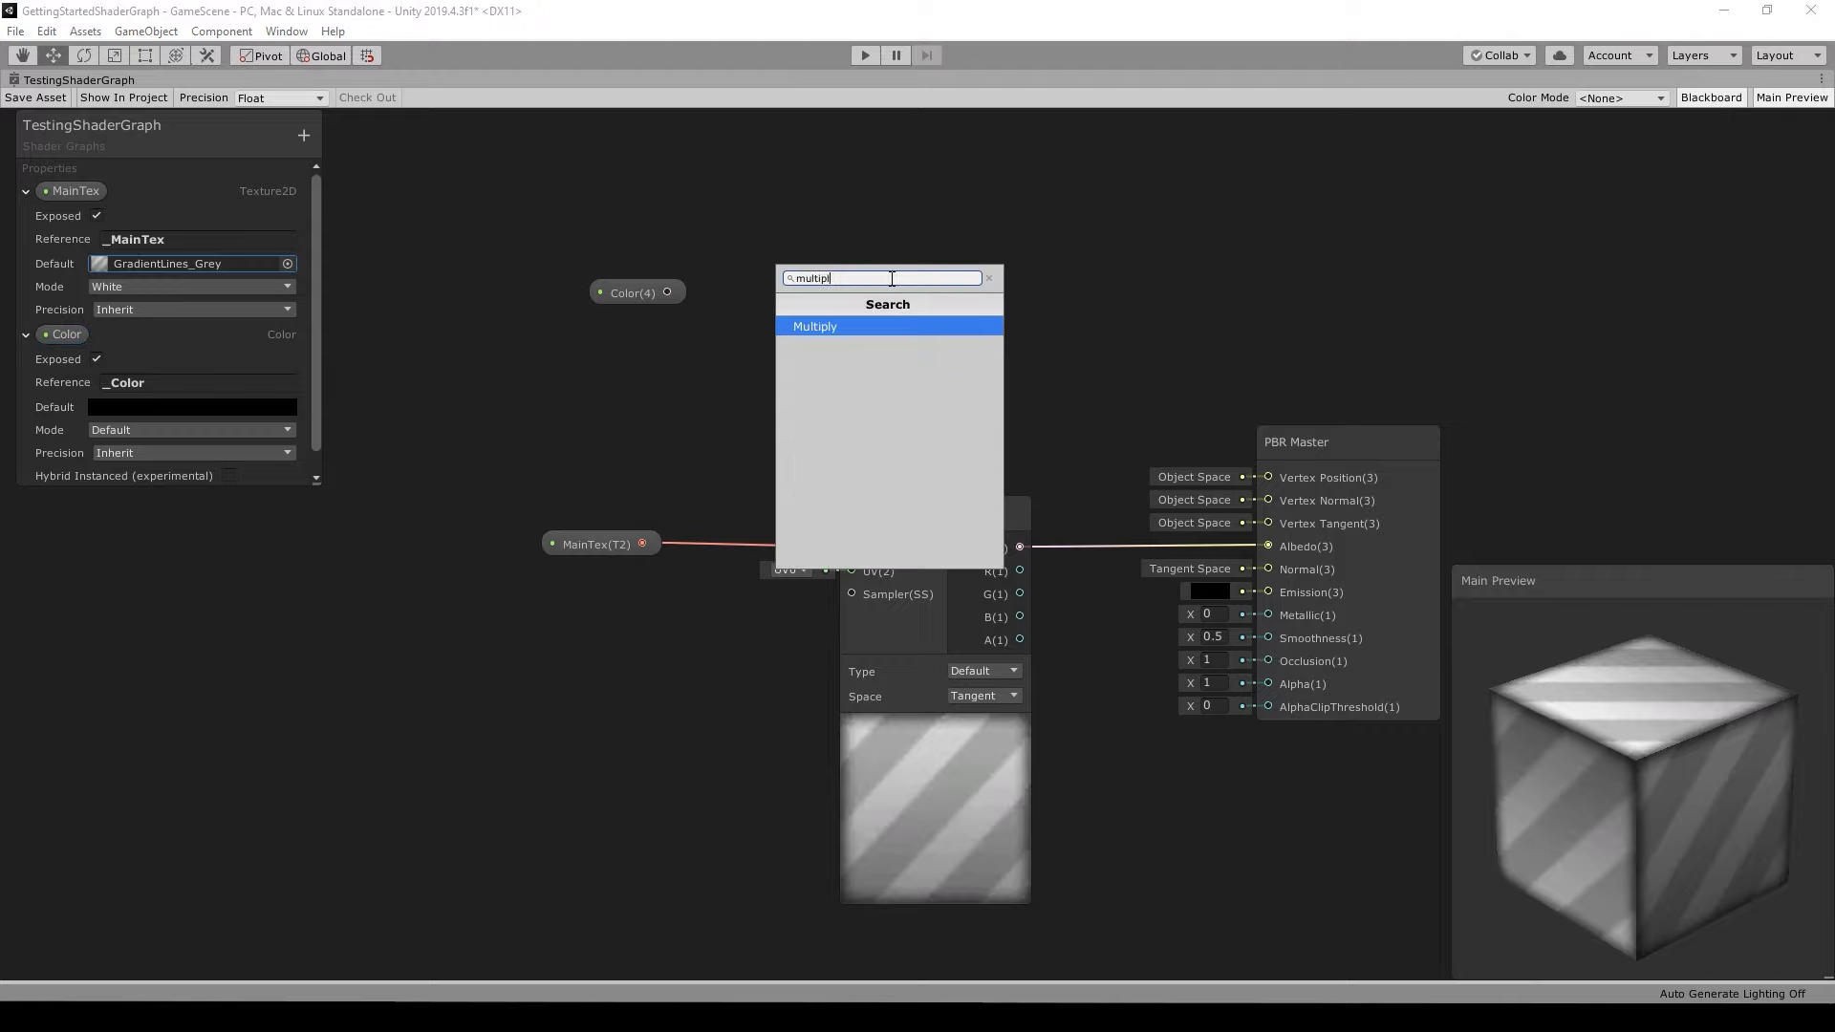
key(Return)
drag(942, 340, 895, 271)
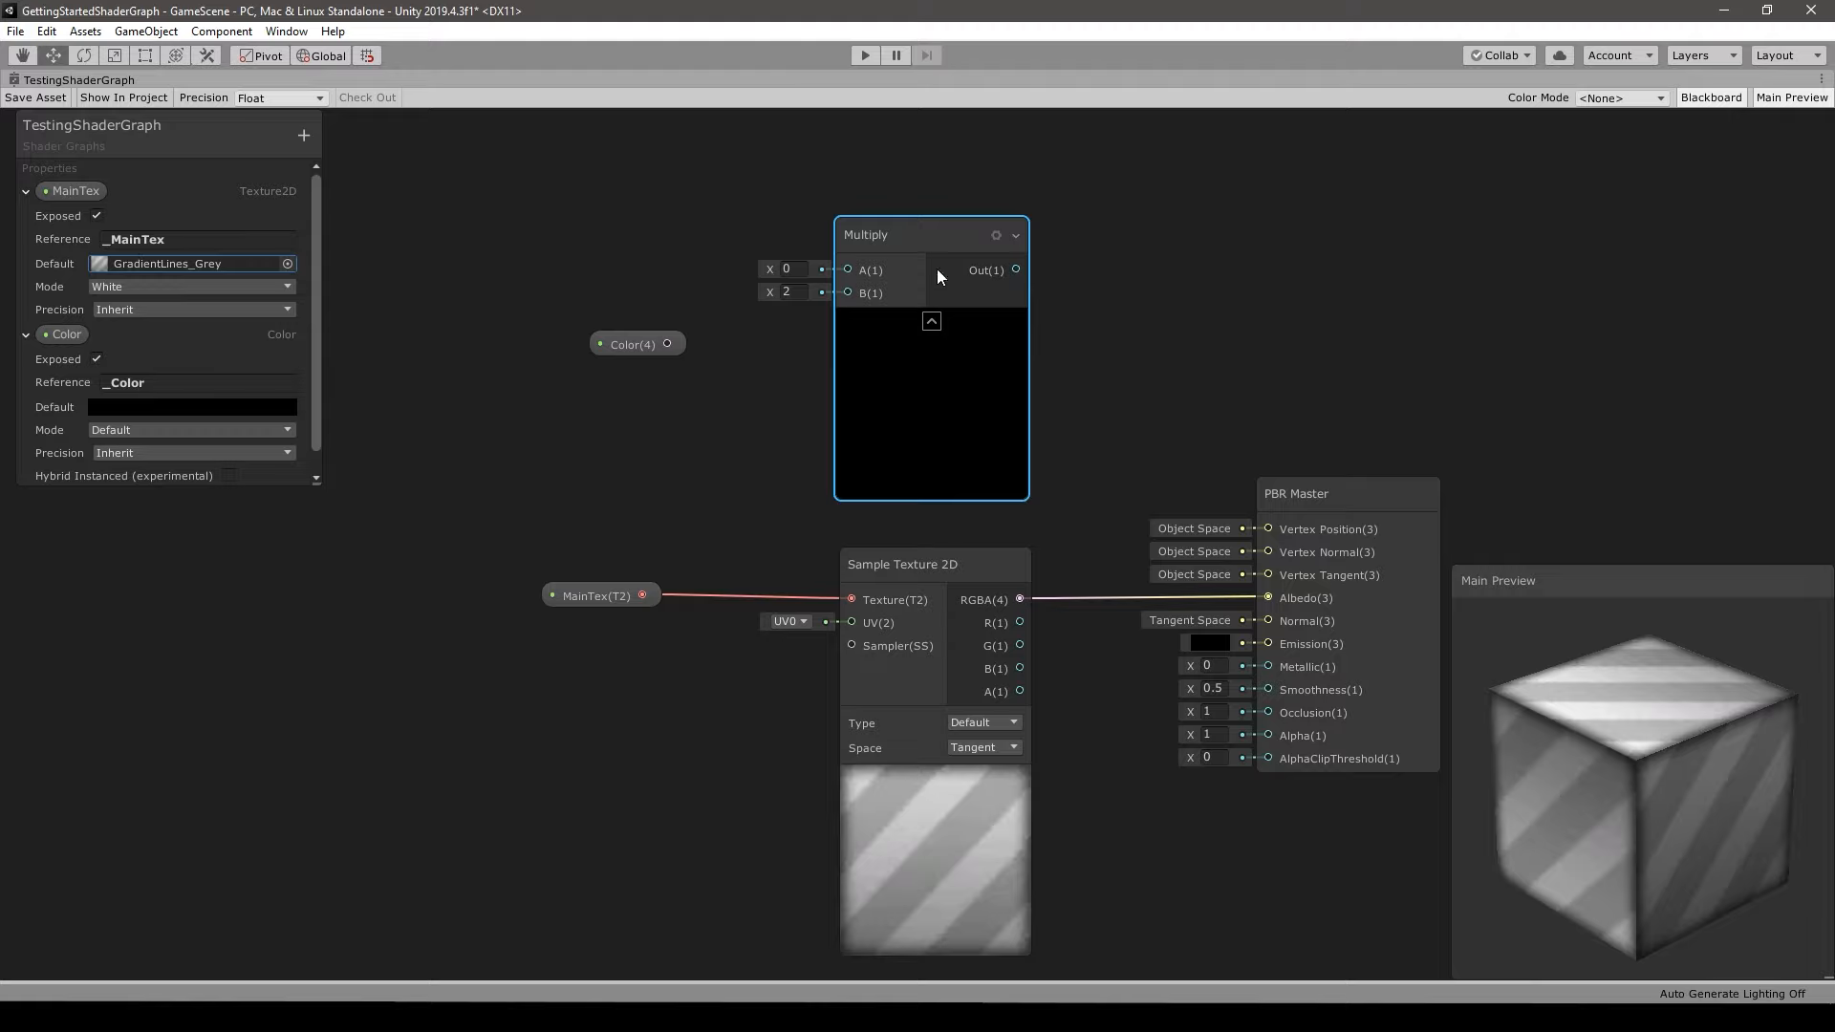
- Connect Color to Multiply's A input and the texture's RGBA output to its B input, spacing the nodes further apart
drag(631, 342, 847, 272)
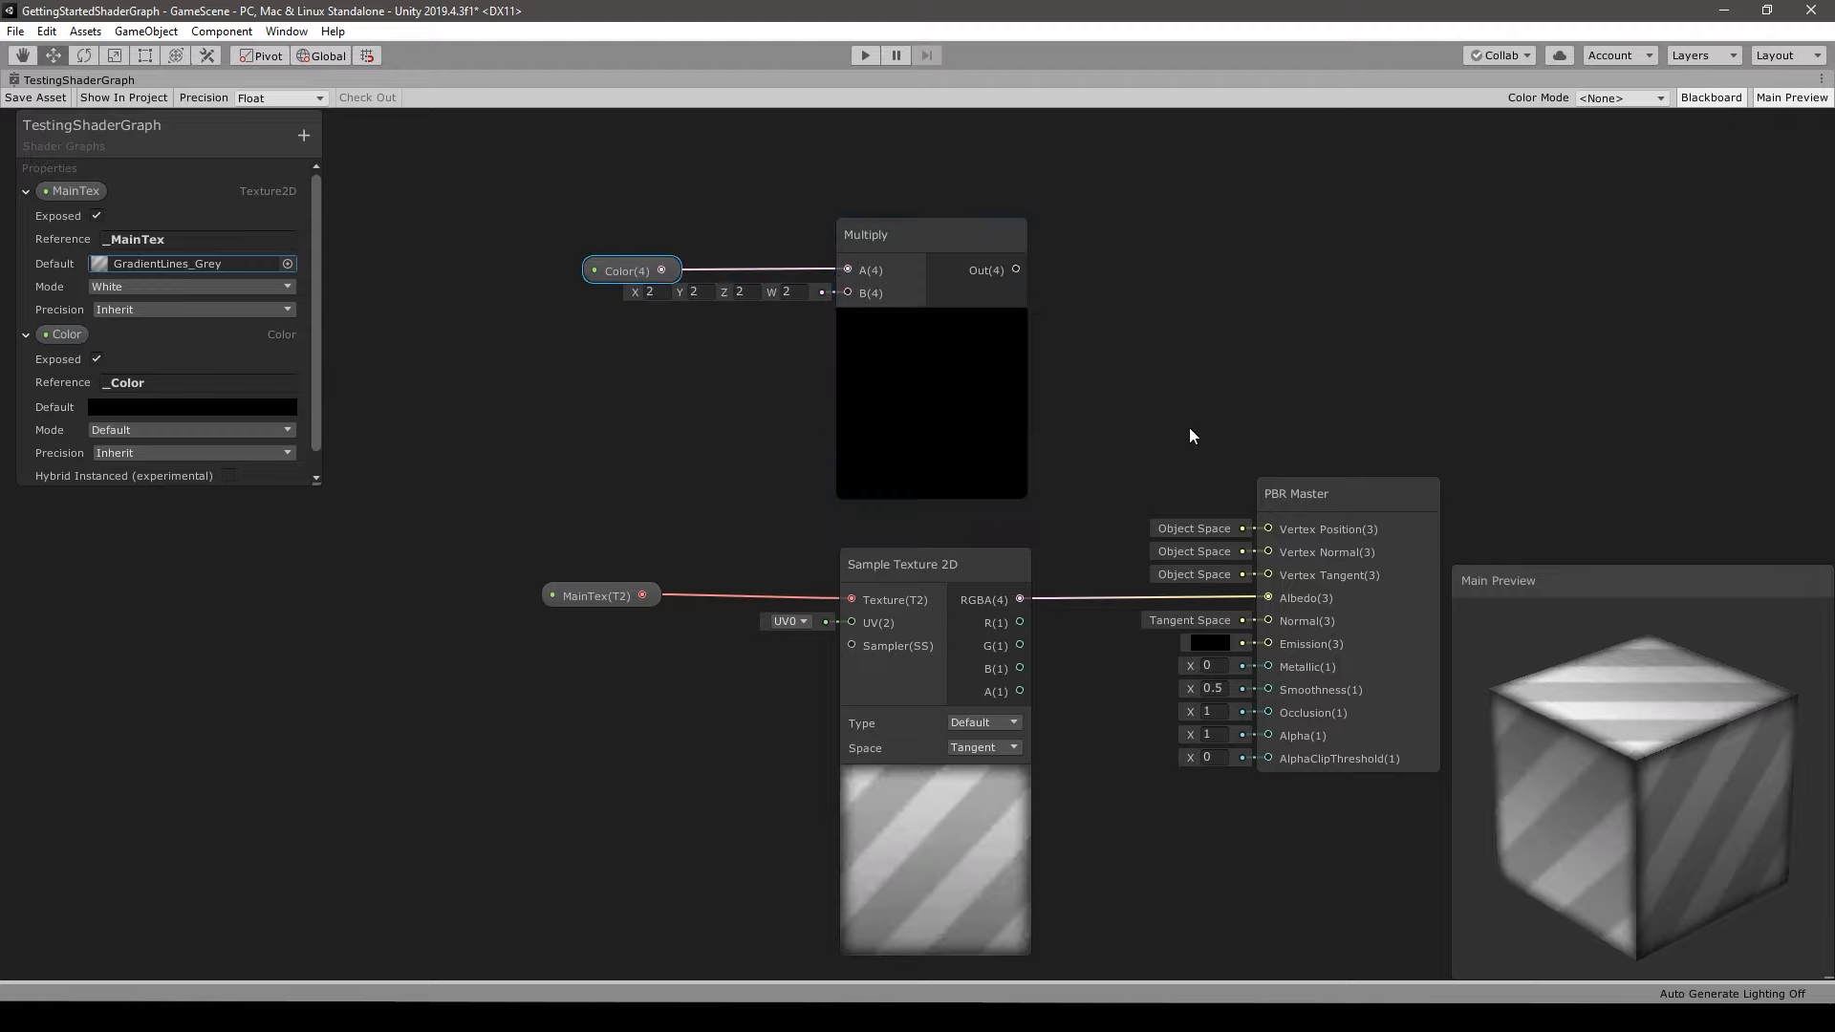
scroll(1187, 411, down, 4)
drag(1297, 470, 1441, 466)
middle_drag(1155, 417, 982, 424)
drag(614, 226, 996, 382)
scroll(909, 487, up, 4)
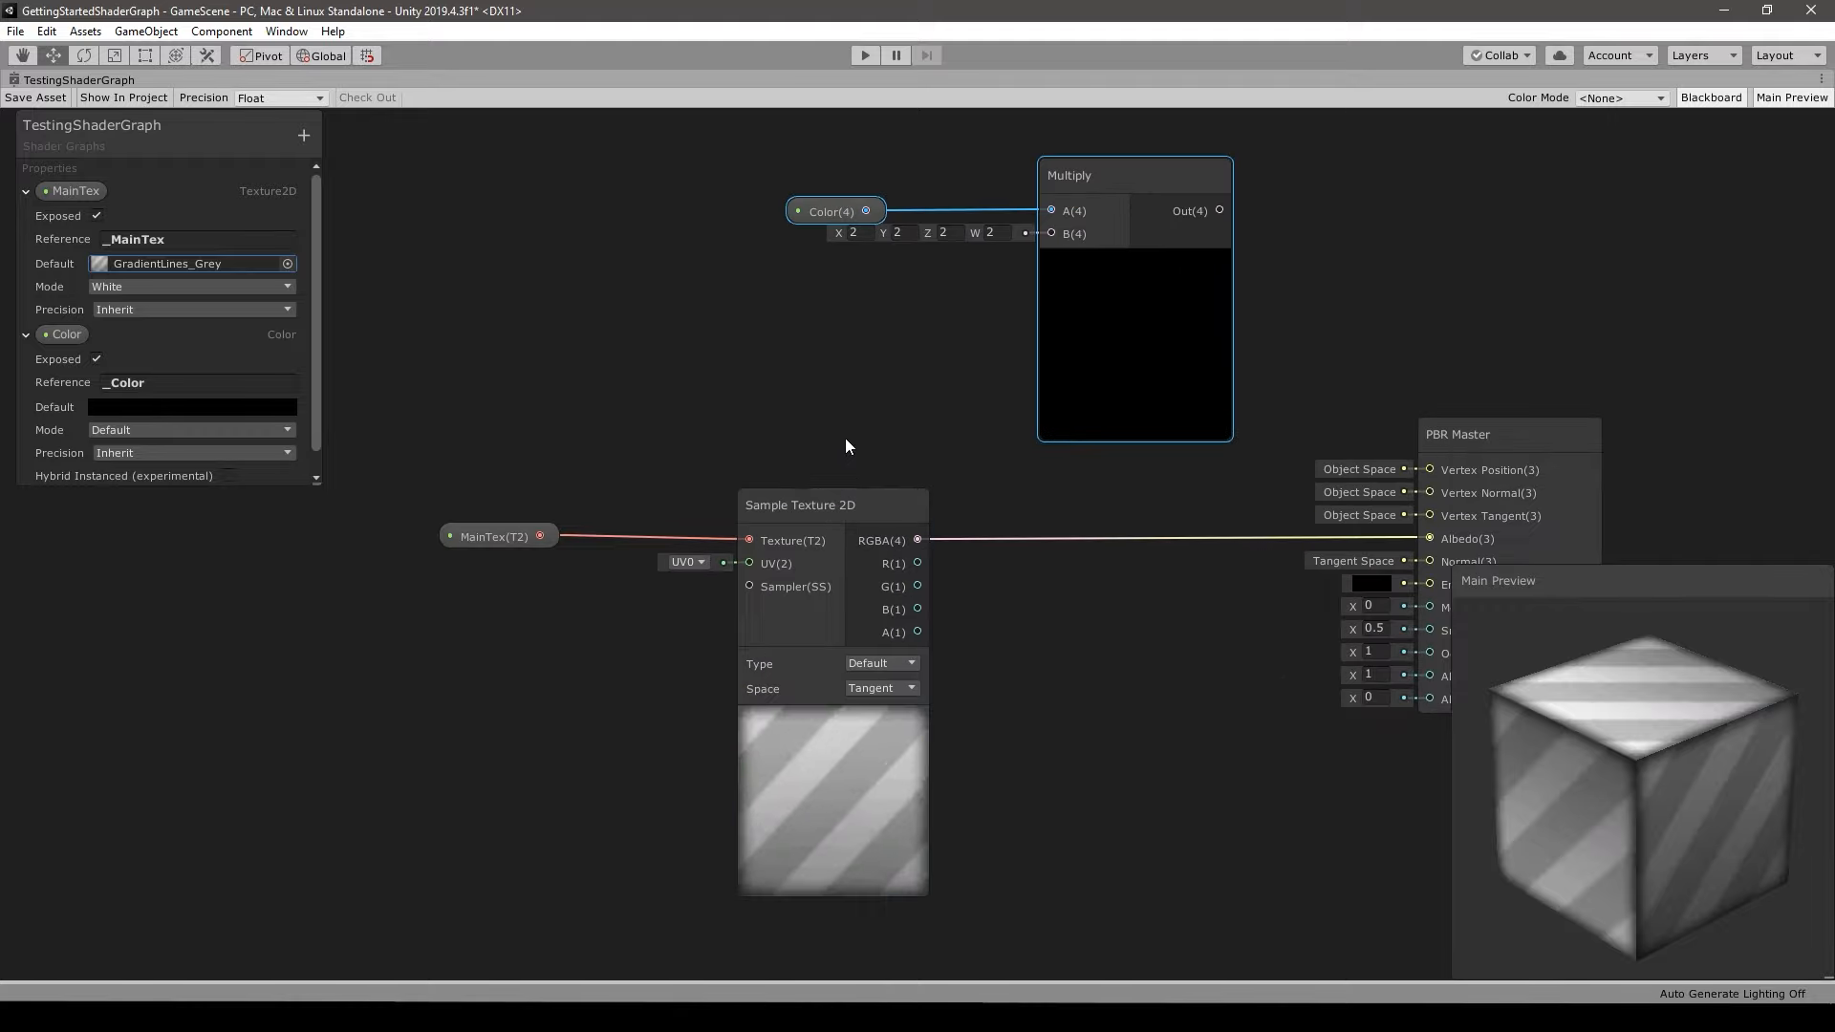
drag(917, 539, 1051, 233)
- Set the Color property's default to a saturated bright green
click(143, 407)
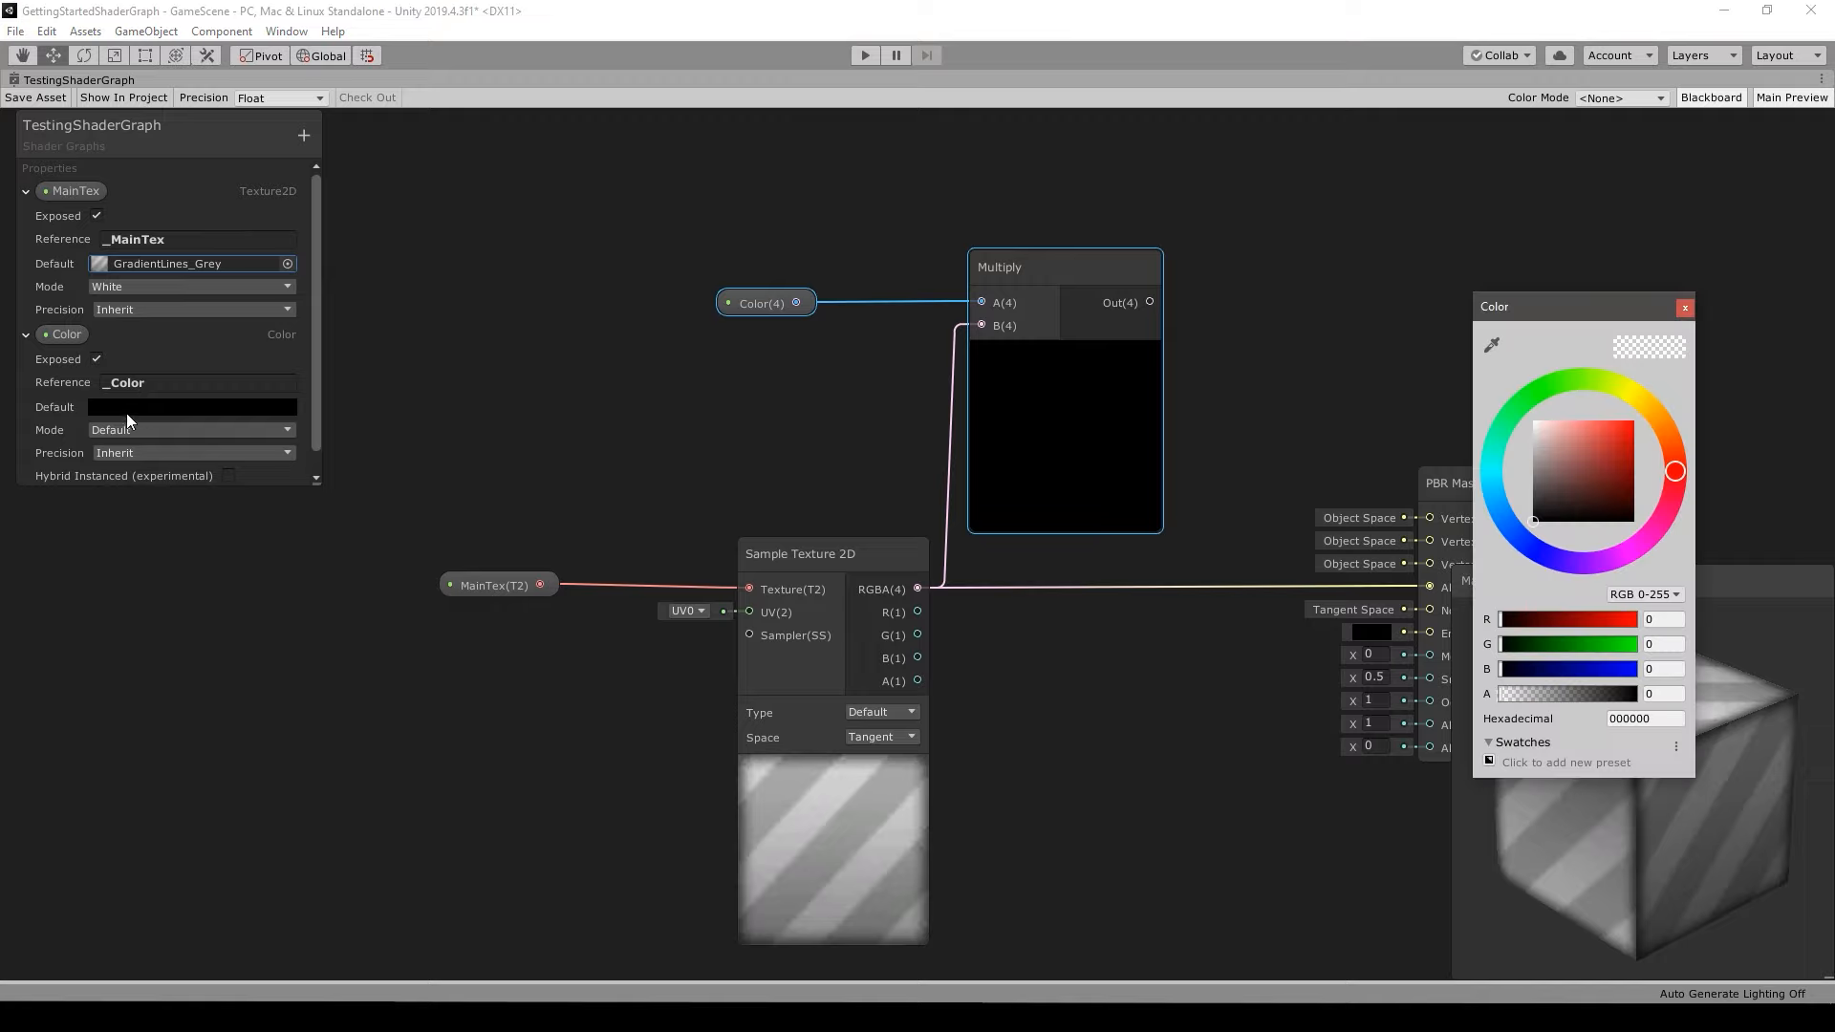
drag(1559, 449, 1591, 371)
click(1572, 380)
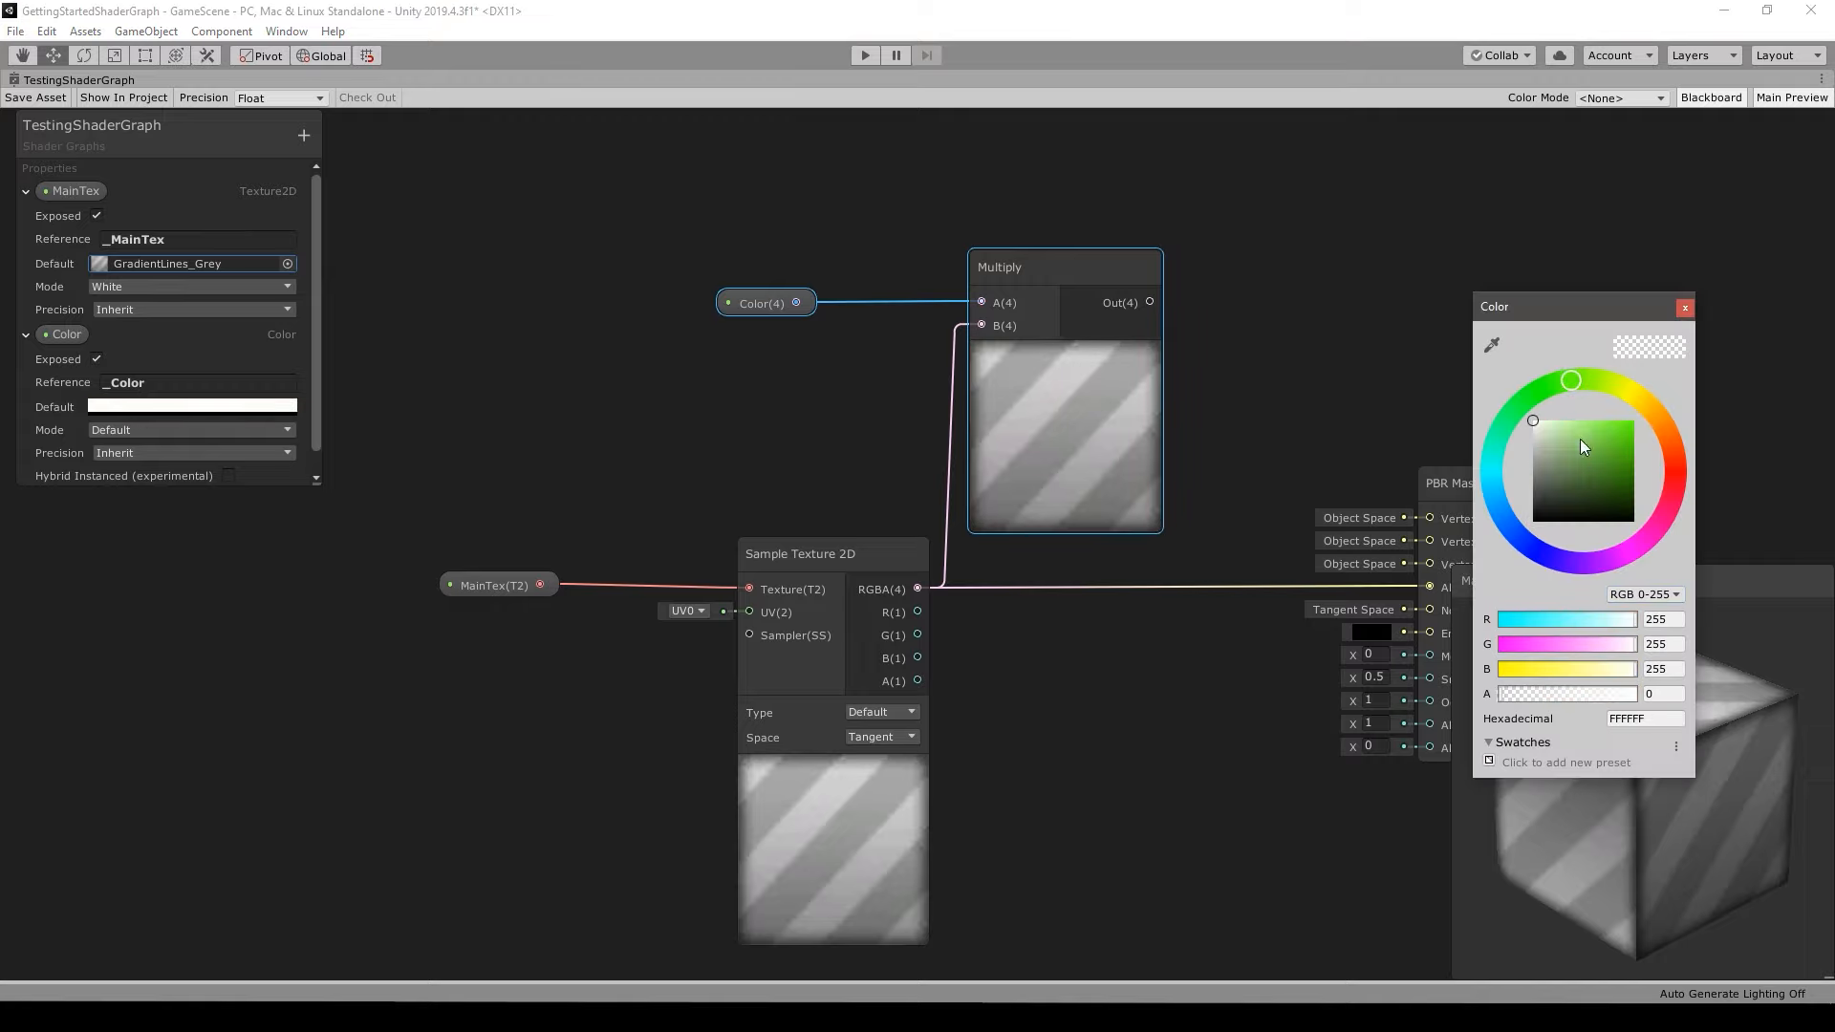
drag(1579, 438, 1709, 354)
click(1681, 307)
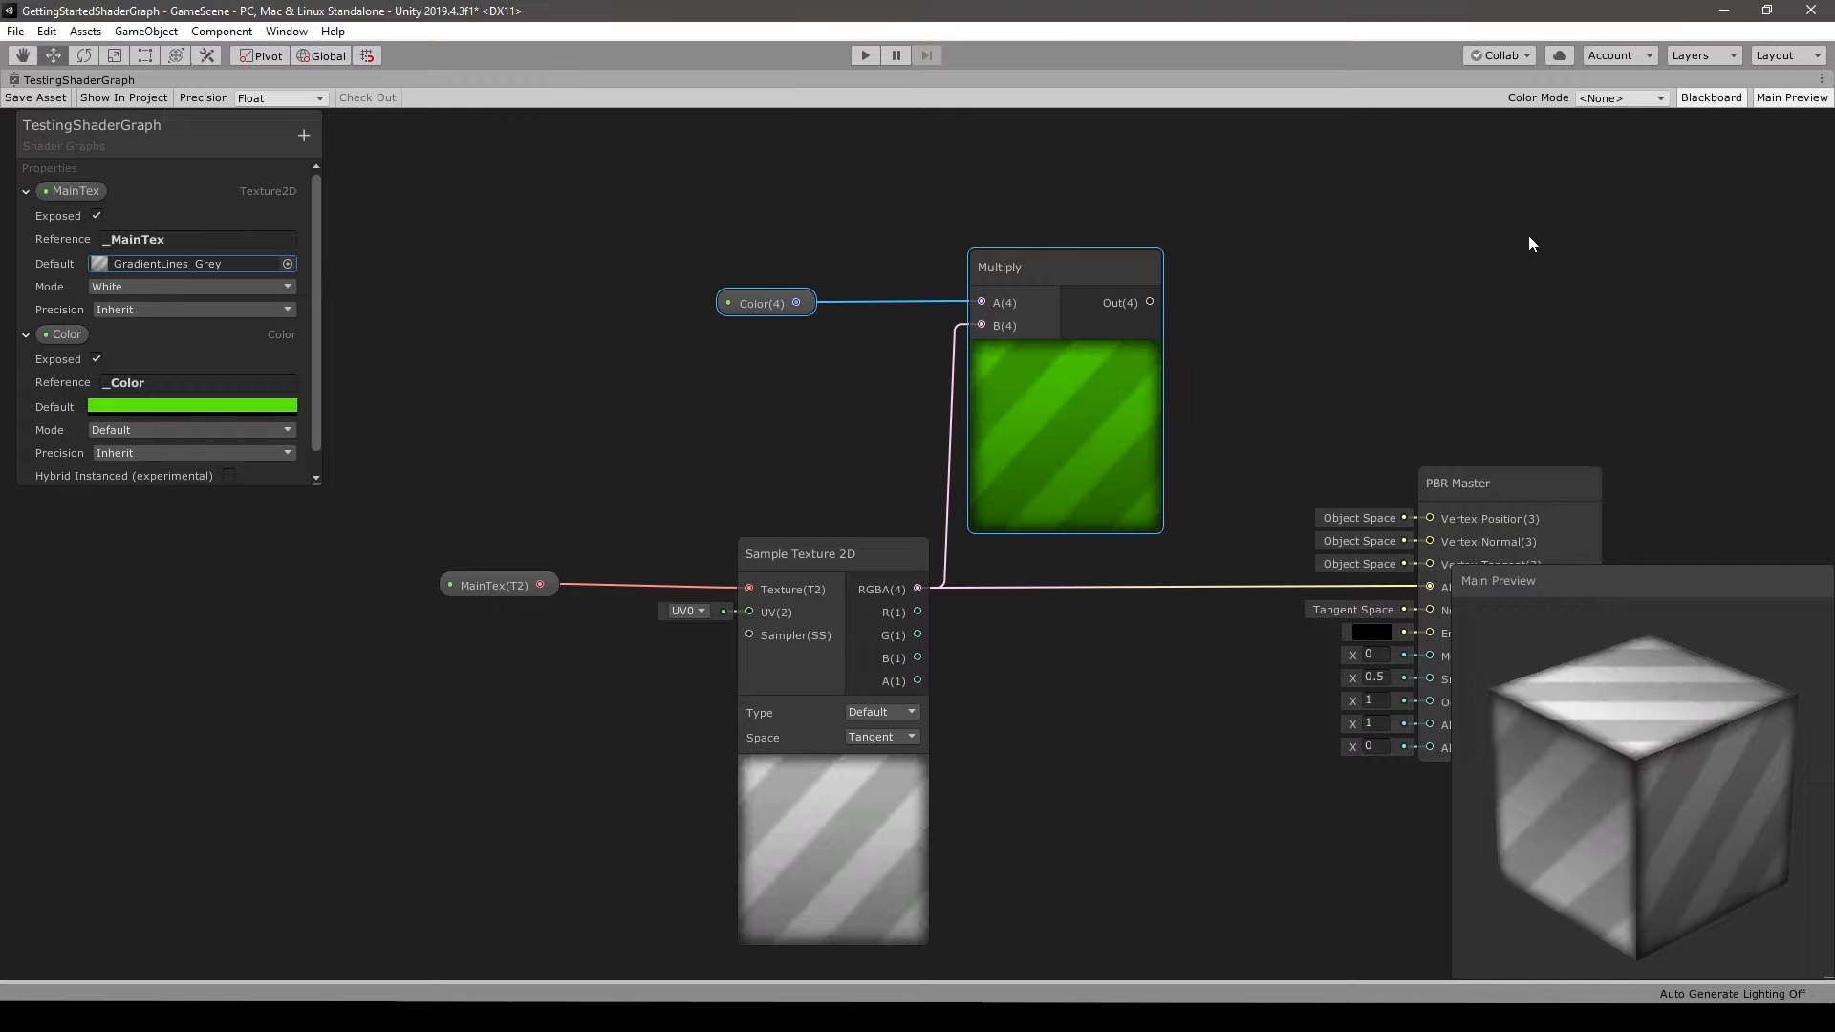
- Connect the Multiply node's output to the PBR Master's Albedo input in place of the direct texture connection
drag(1150, 302, 1429, 586)
middle_drag(1349, 369, 1343, 364)
middle_drag(1344, 364, 1223, 316)
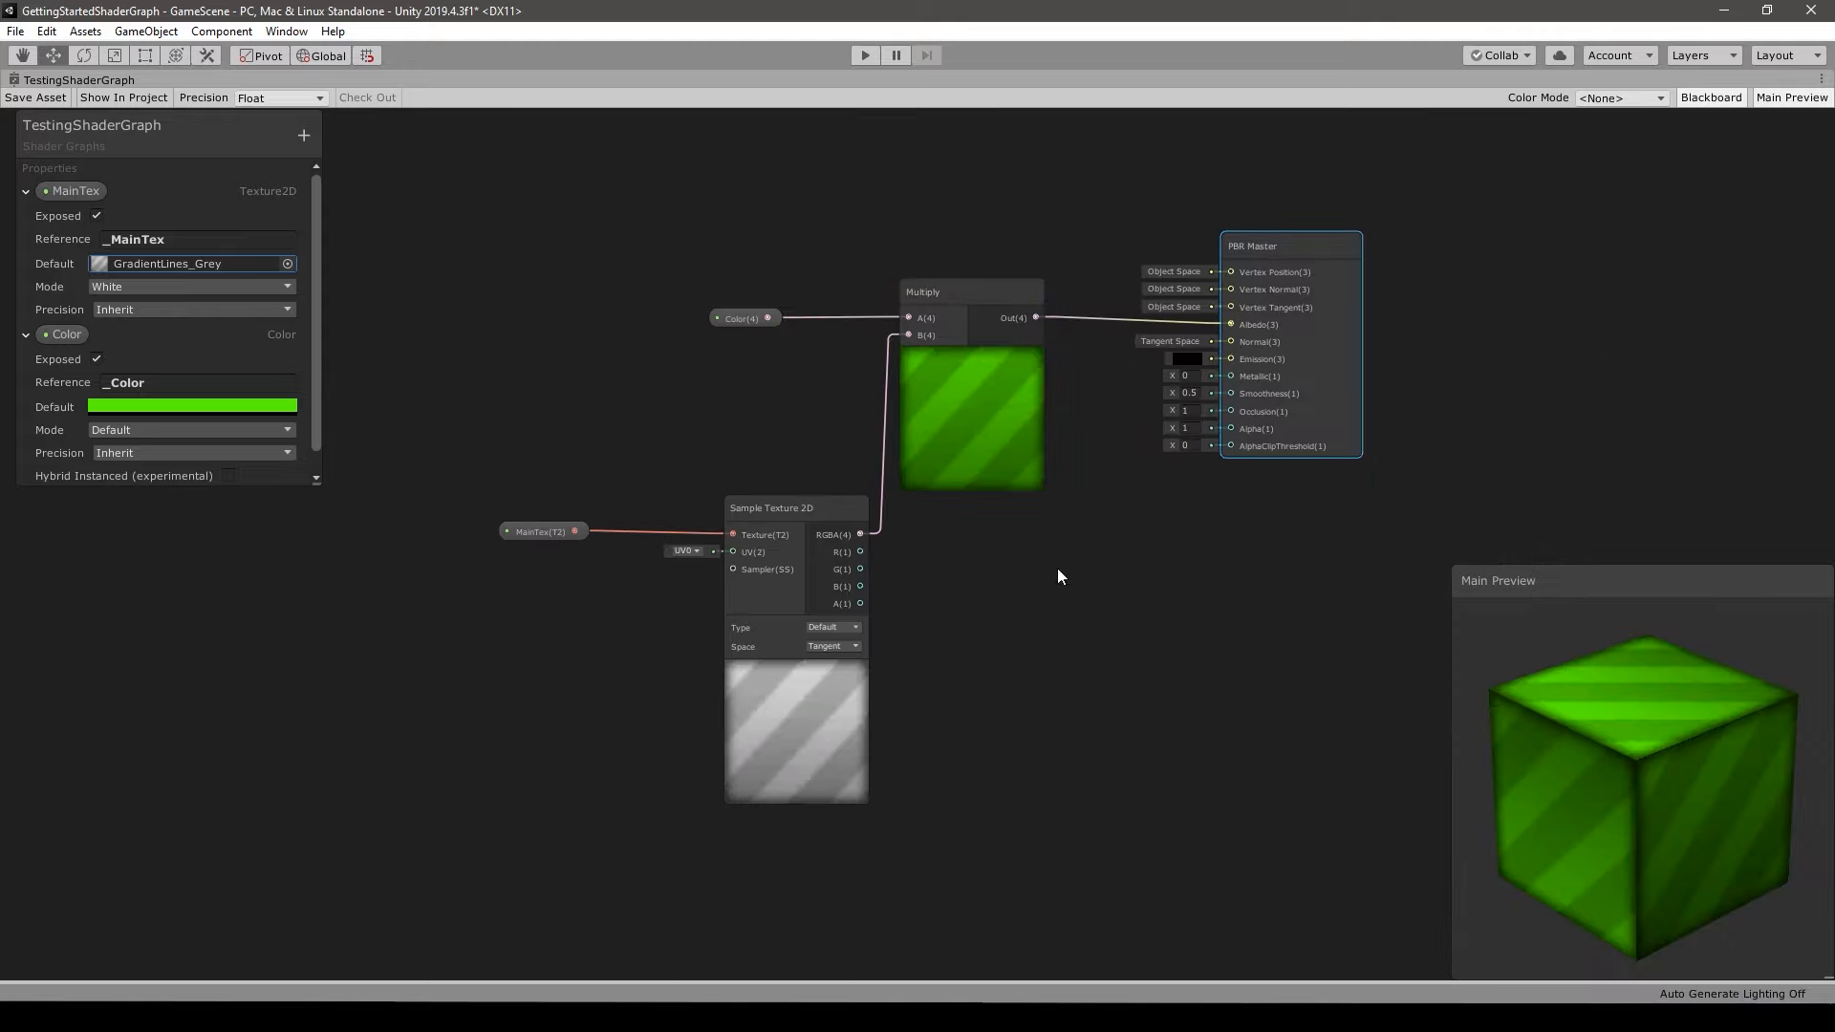
- Rotate the preview cube, try other default colors for the Color property such as orange FF3F00, and finish on bright green
drag(1672, 795, 1589, 719)
click(254, 407)
drag(1615, 428, 1463, 392)
drag(1578, 433, 1636, 416)
drag(1636, 400, 1672, 448)
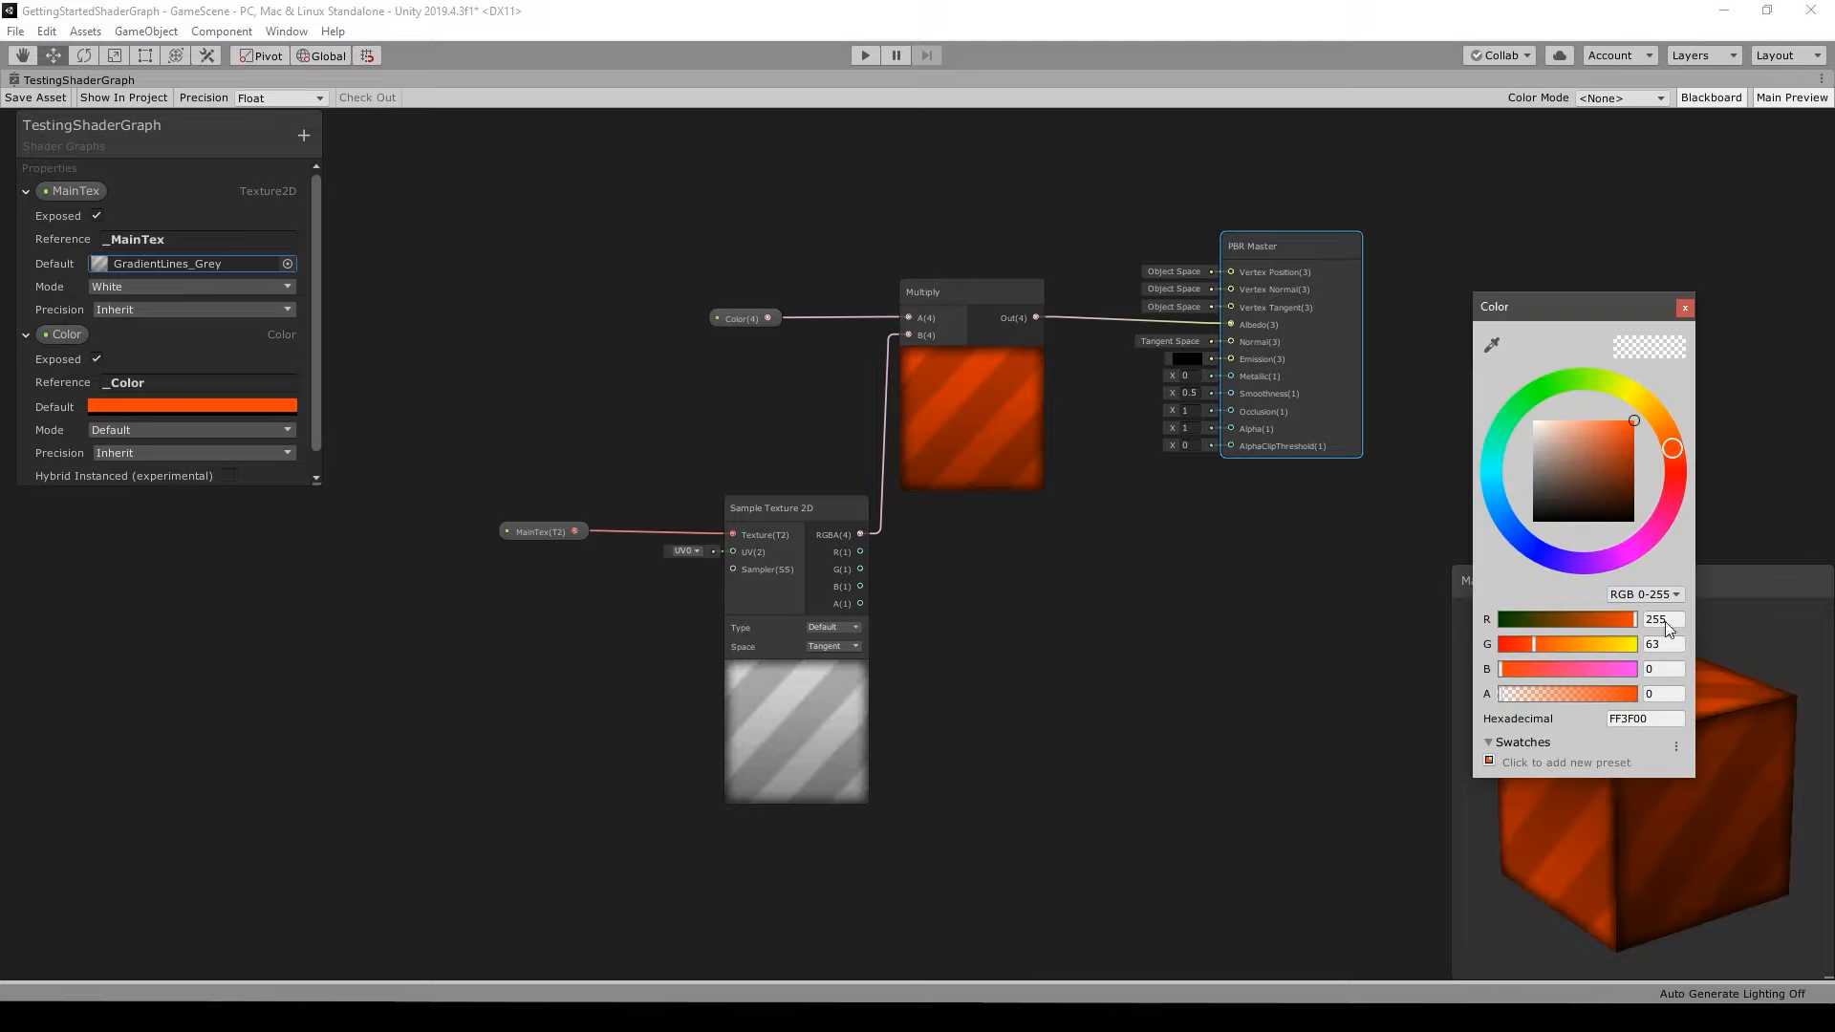
click(1584, 372)
click(1443, 425)
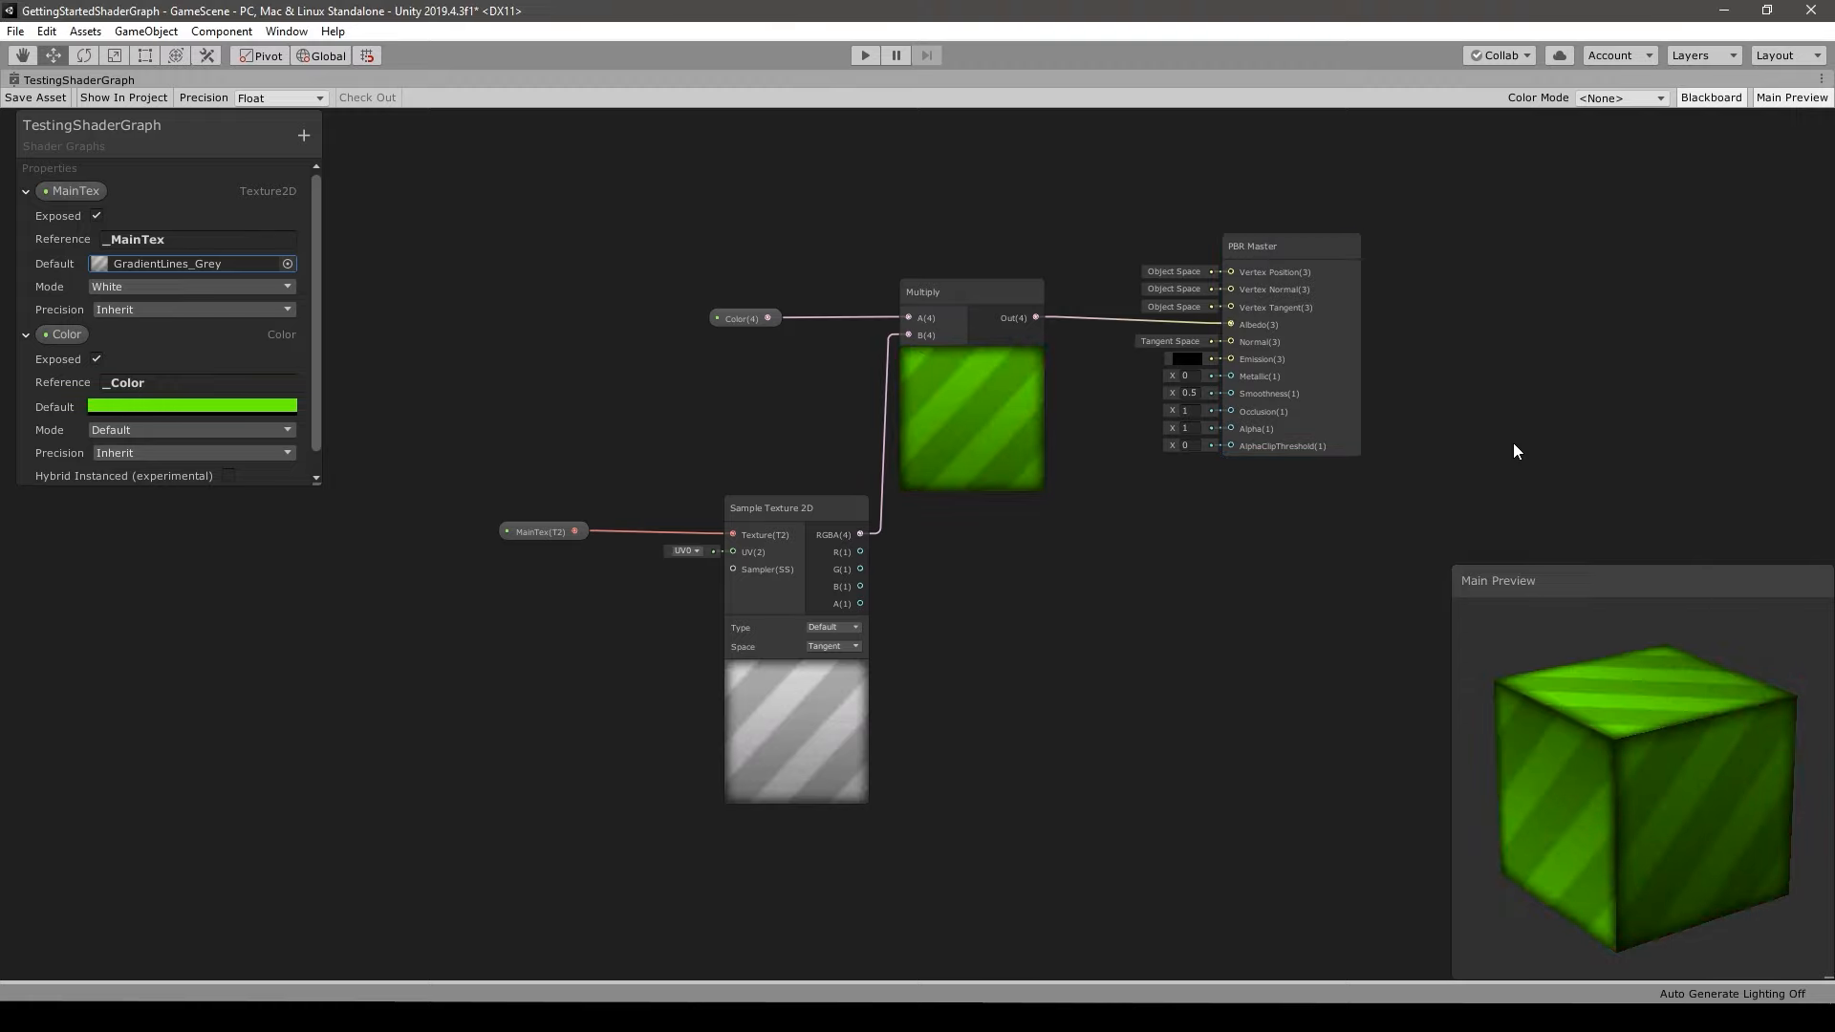
scroll(841, 344, up, 2)
click(1013, 381)
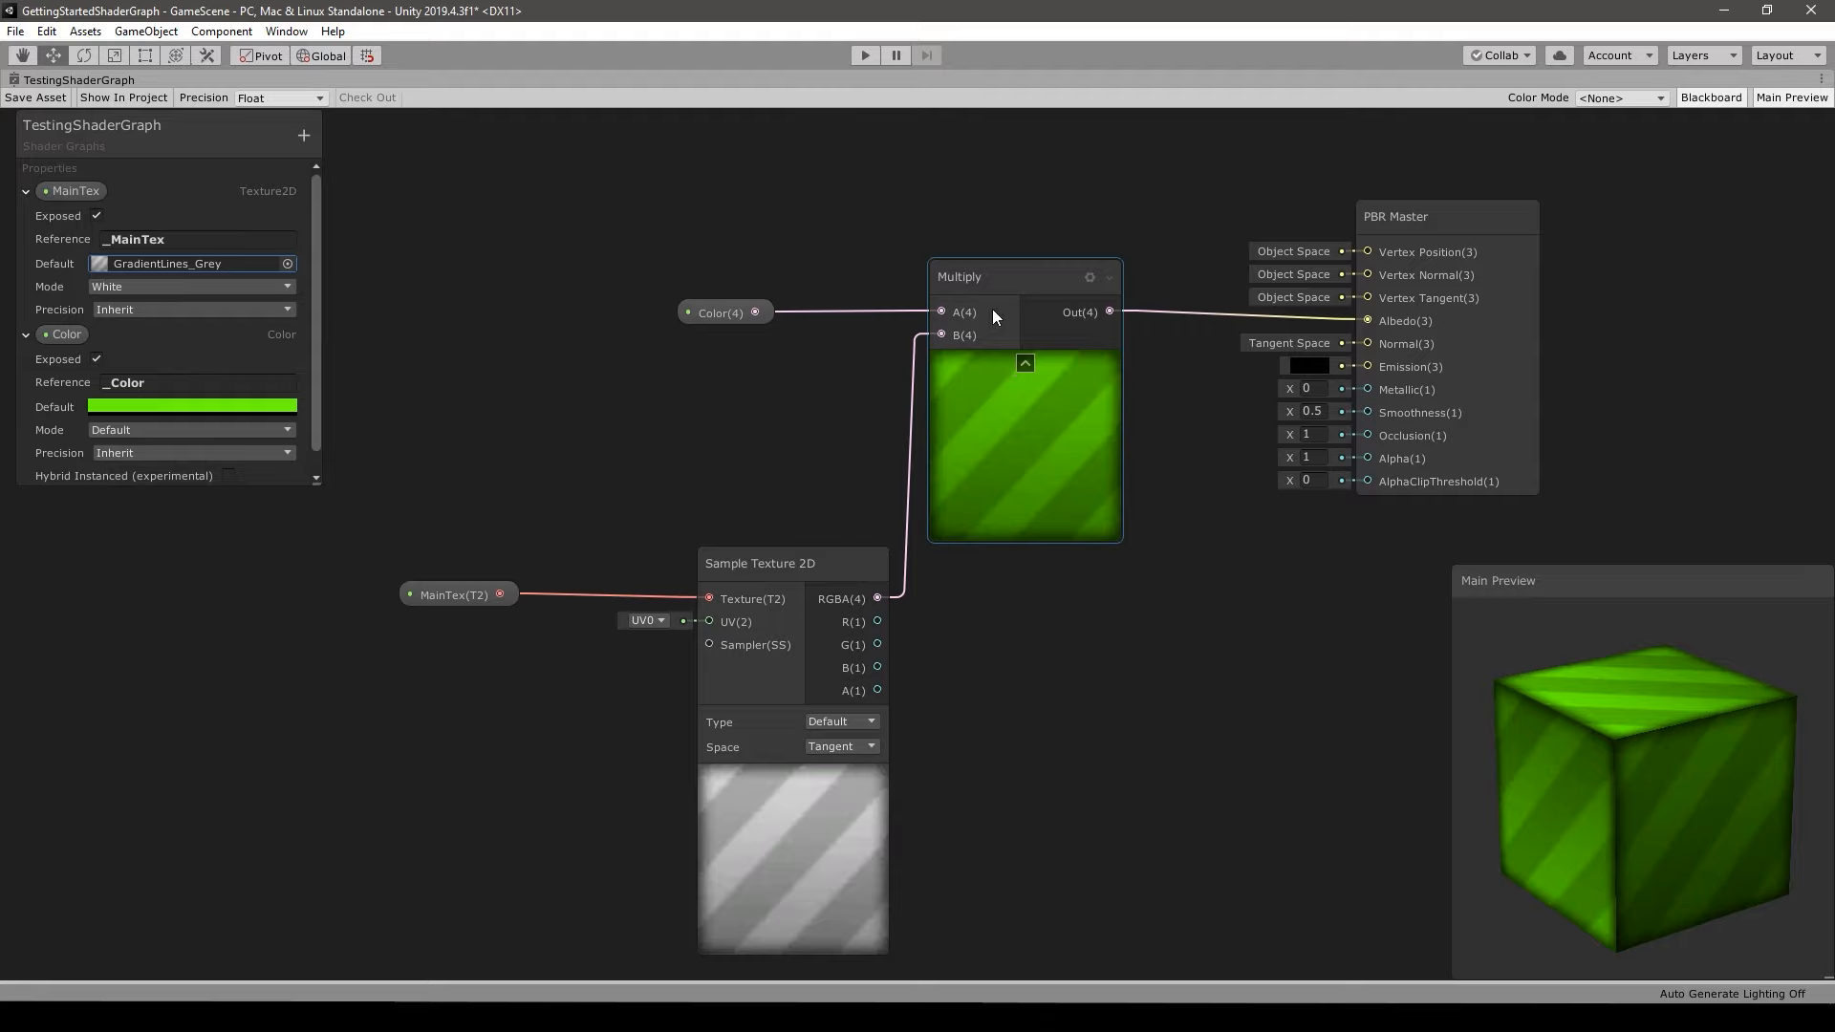
click(830, 645)
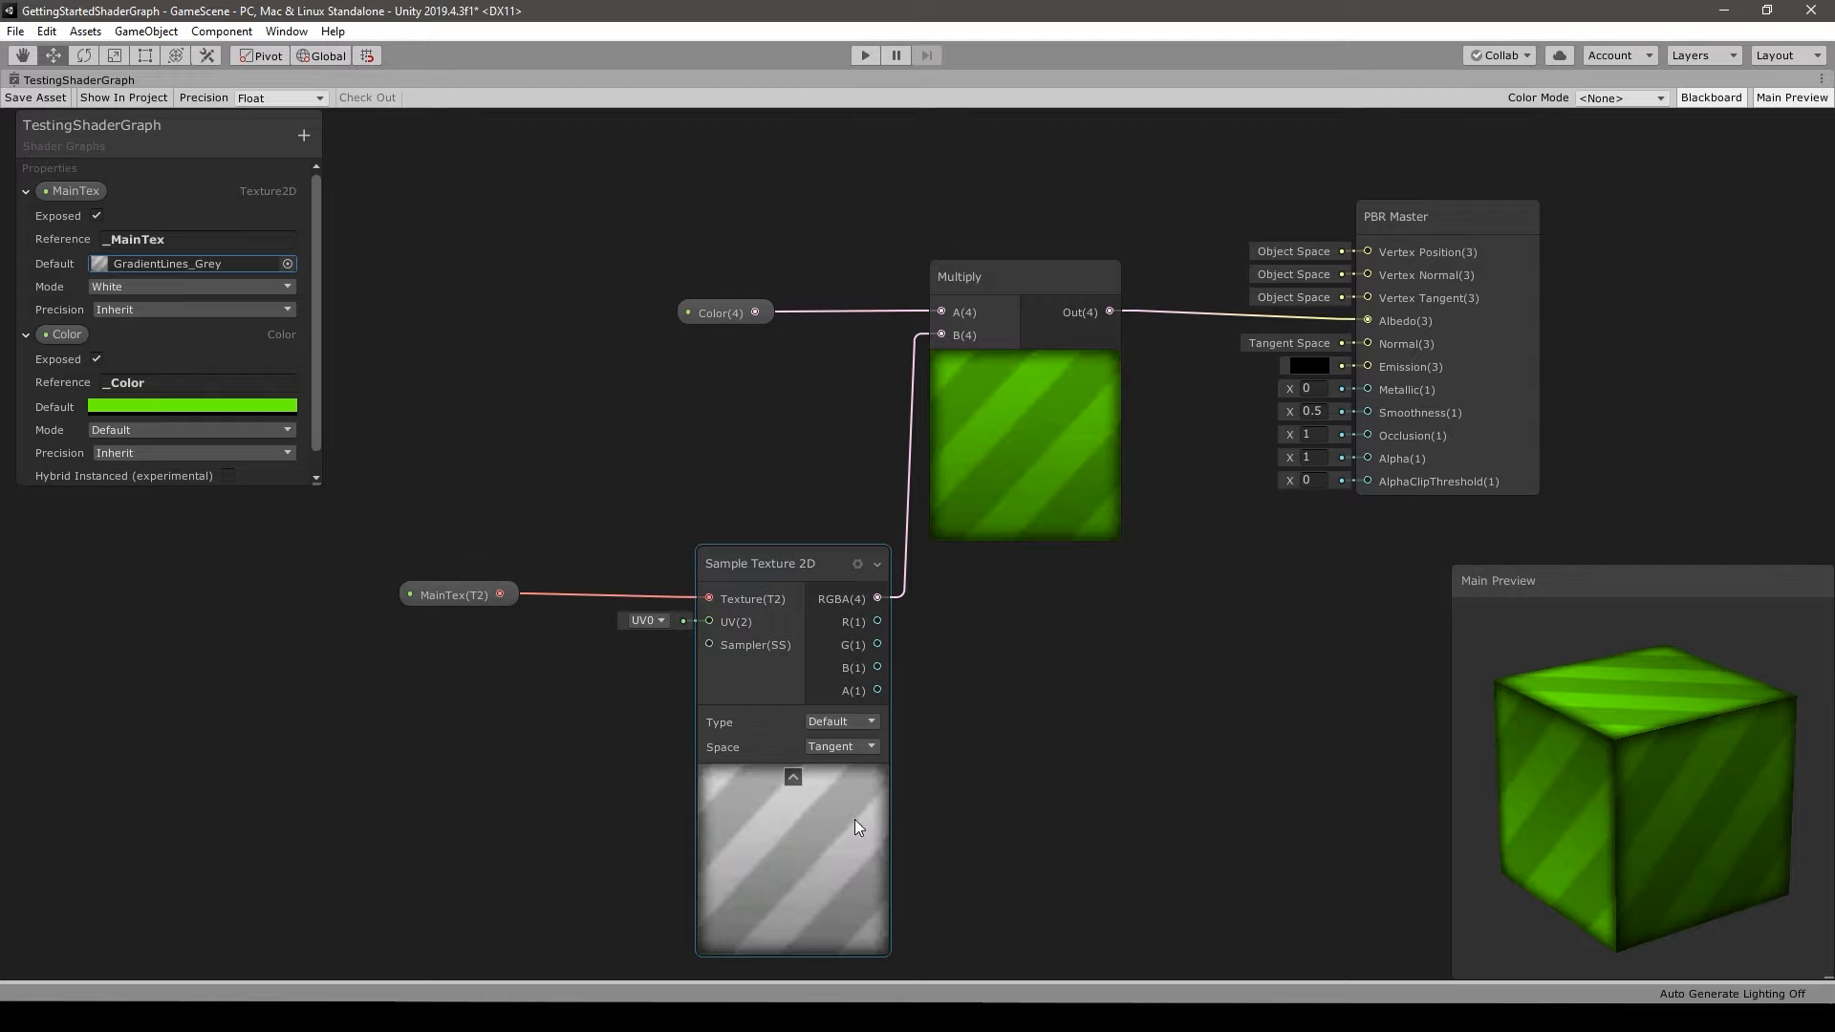
click(946, 360)
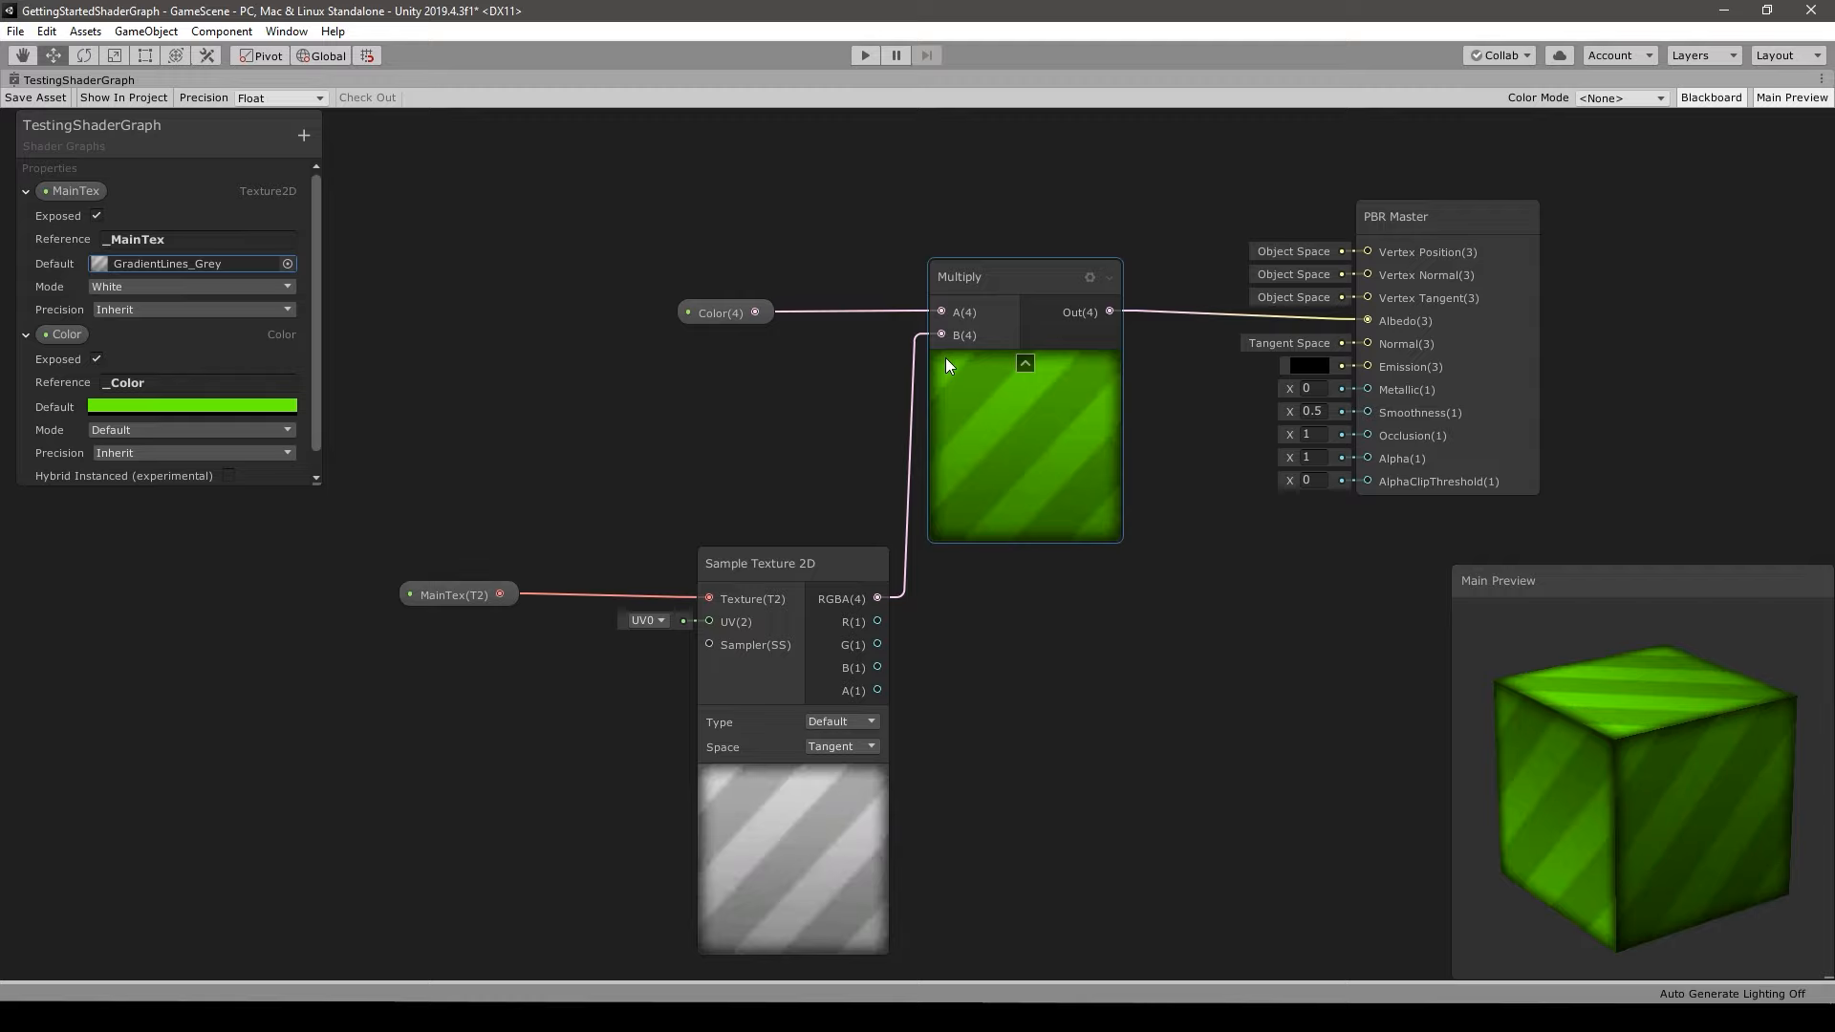
click(870, 739)
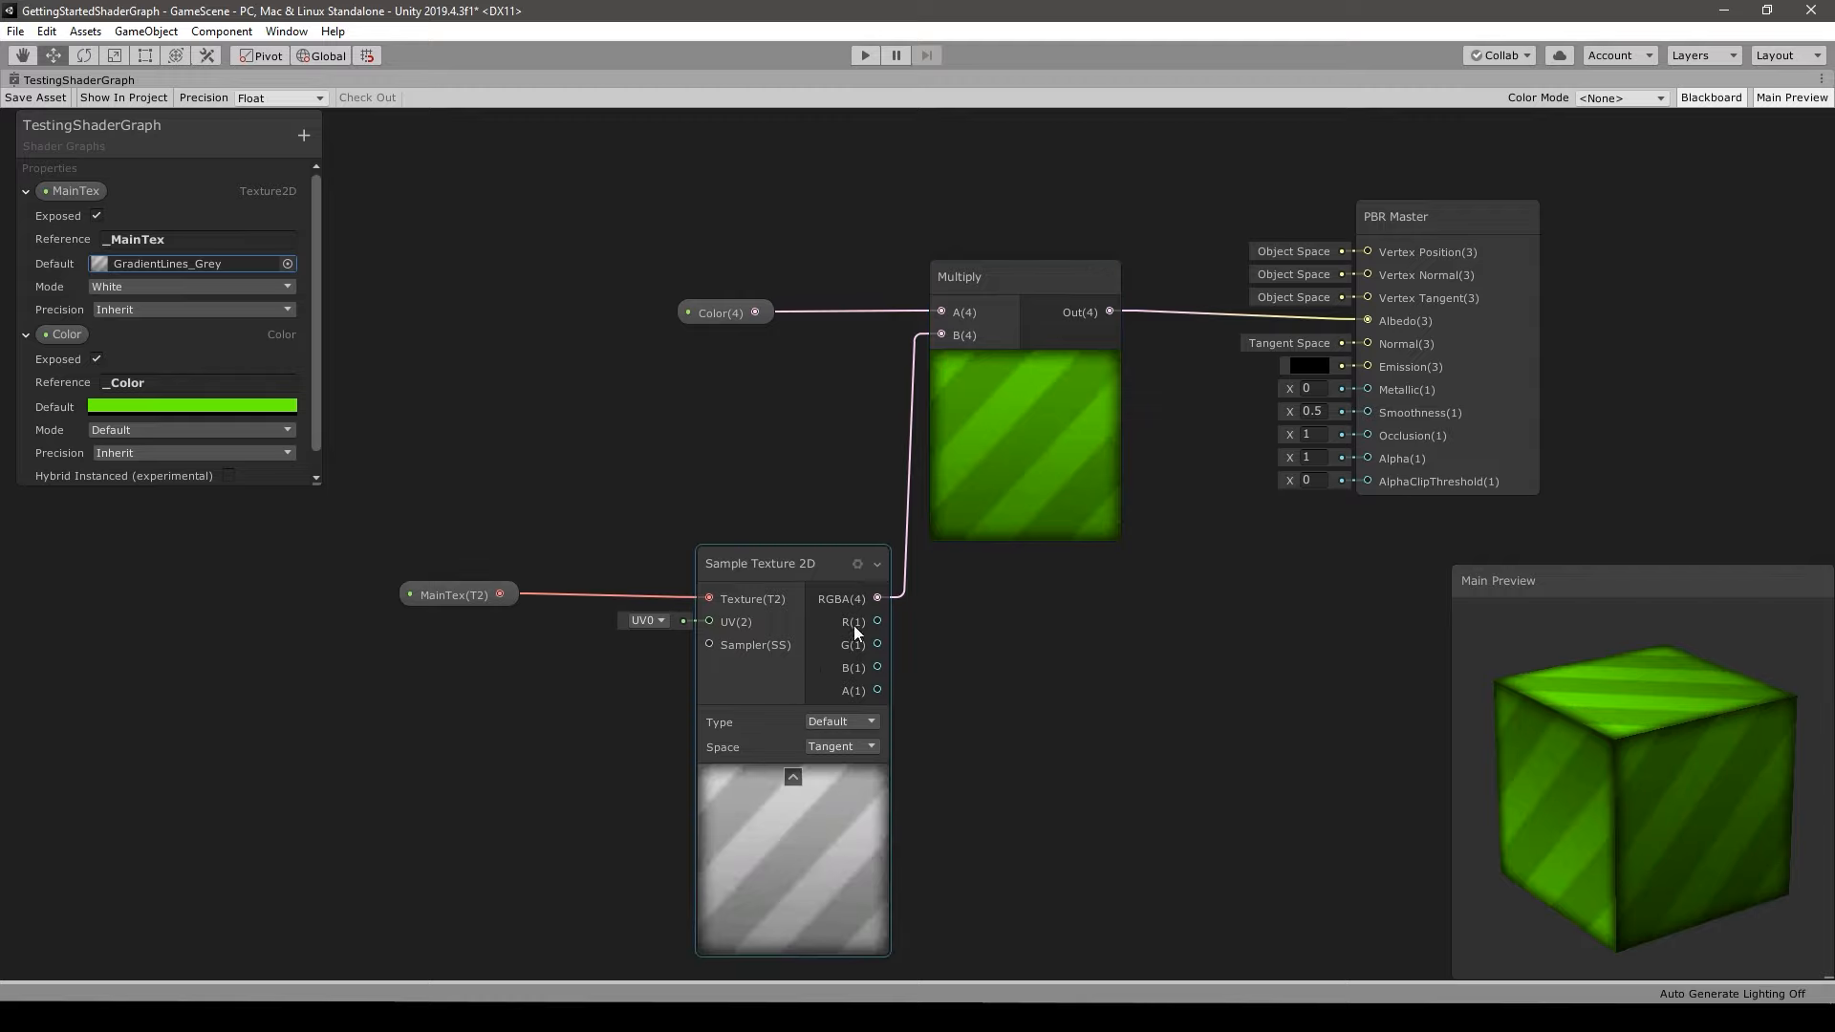
click(1114, 383)
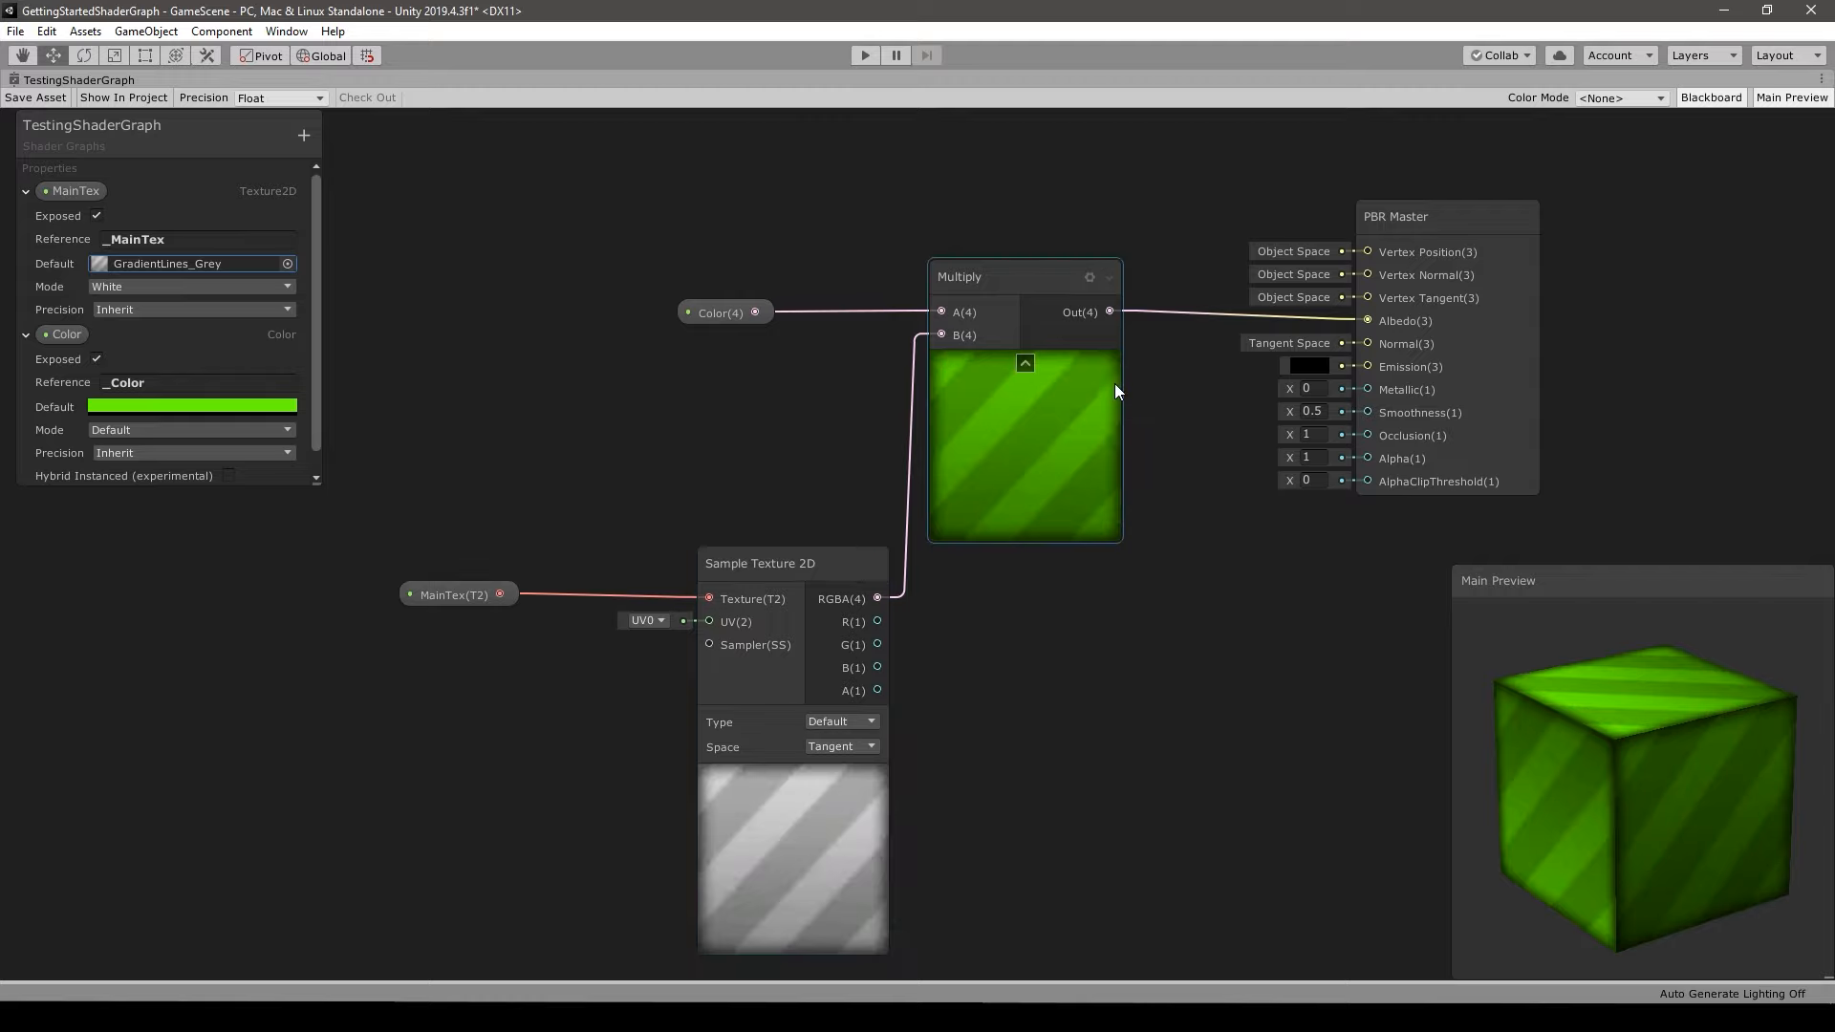
click(1391, 392)
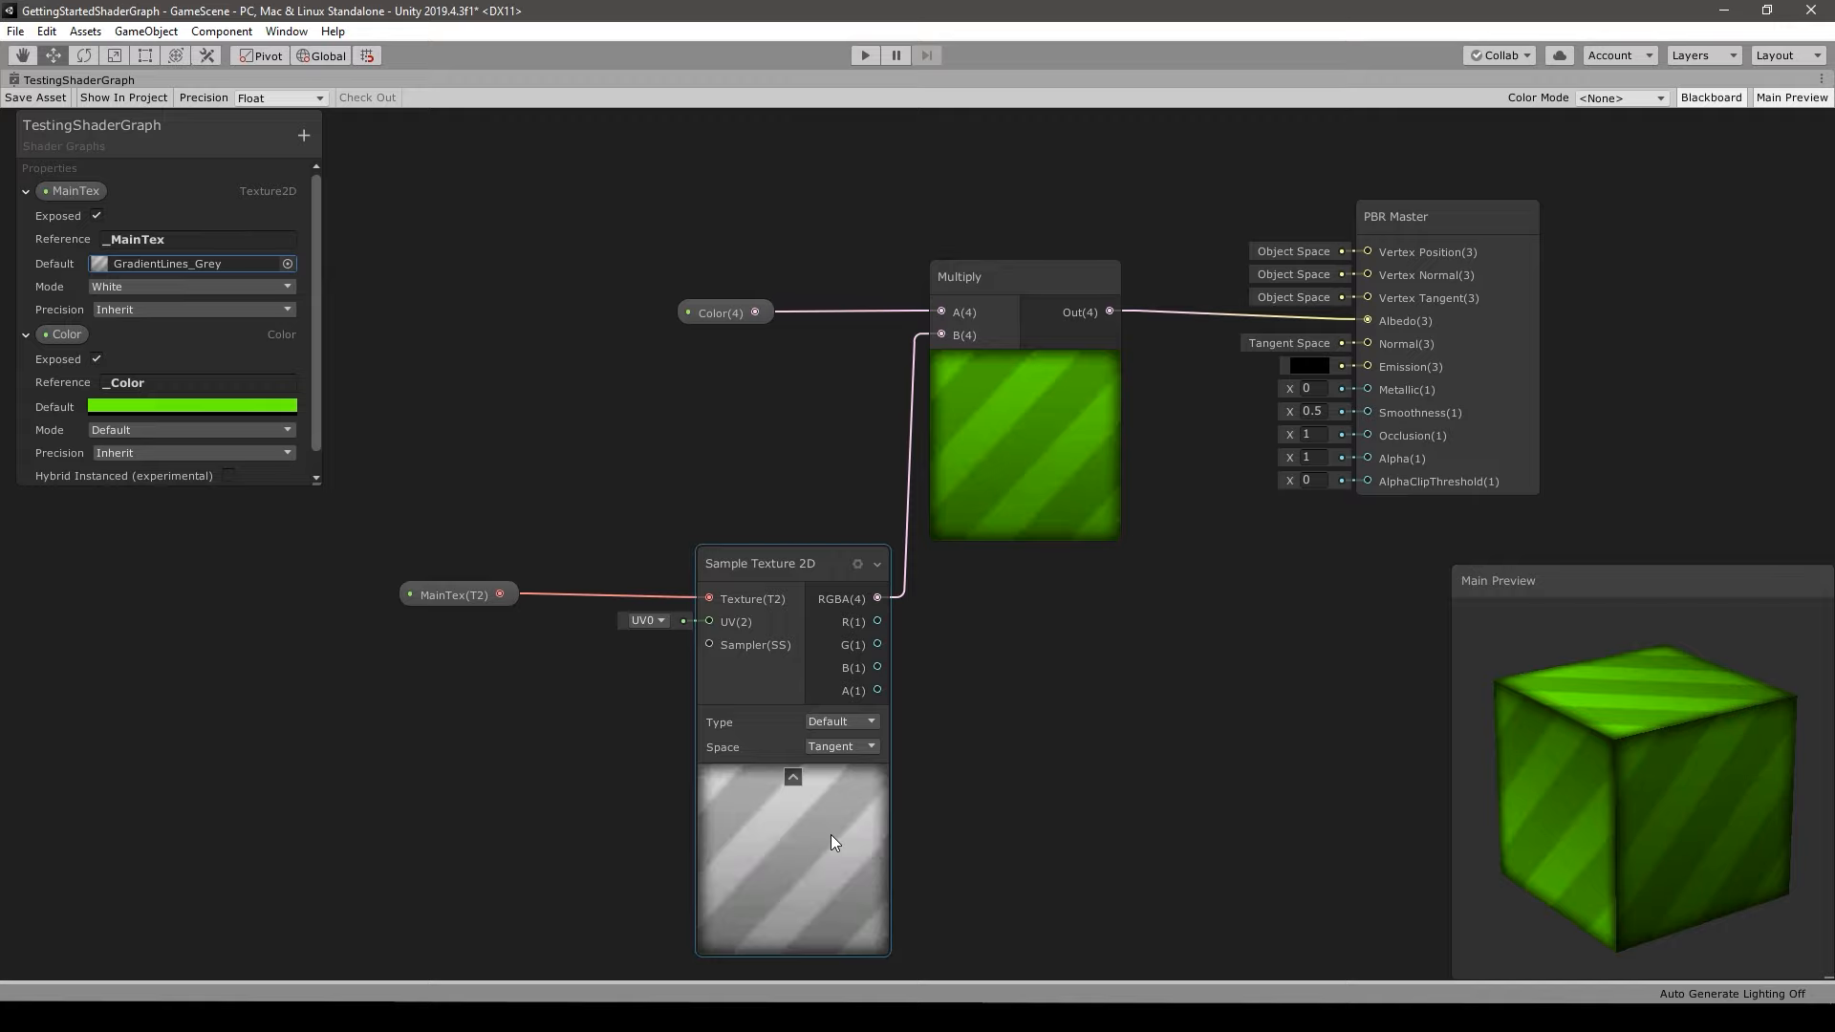
- Save the shader graph and try out tints with the Color property of the cube's TestingShaderGraph material
click(37, 97)
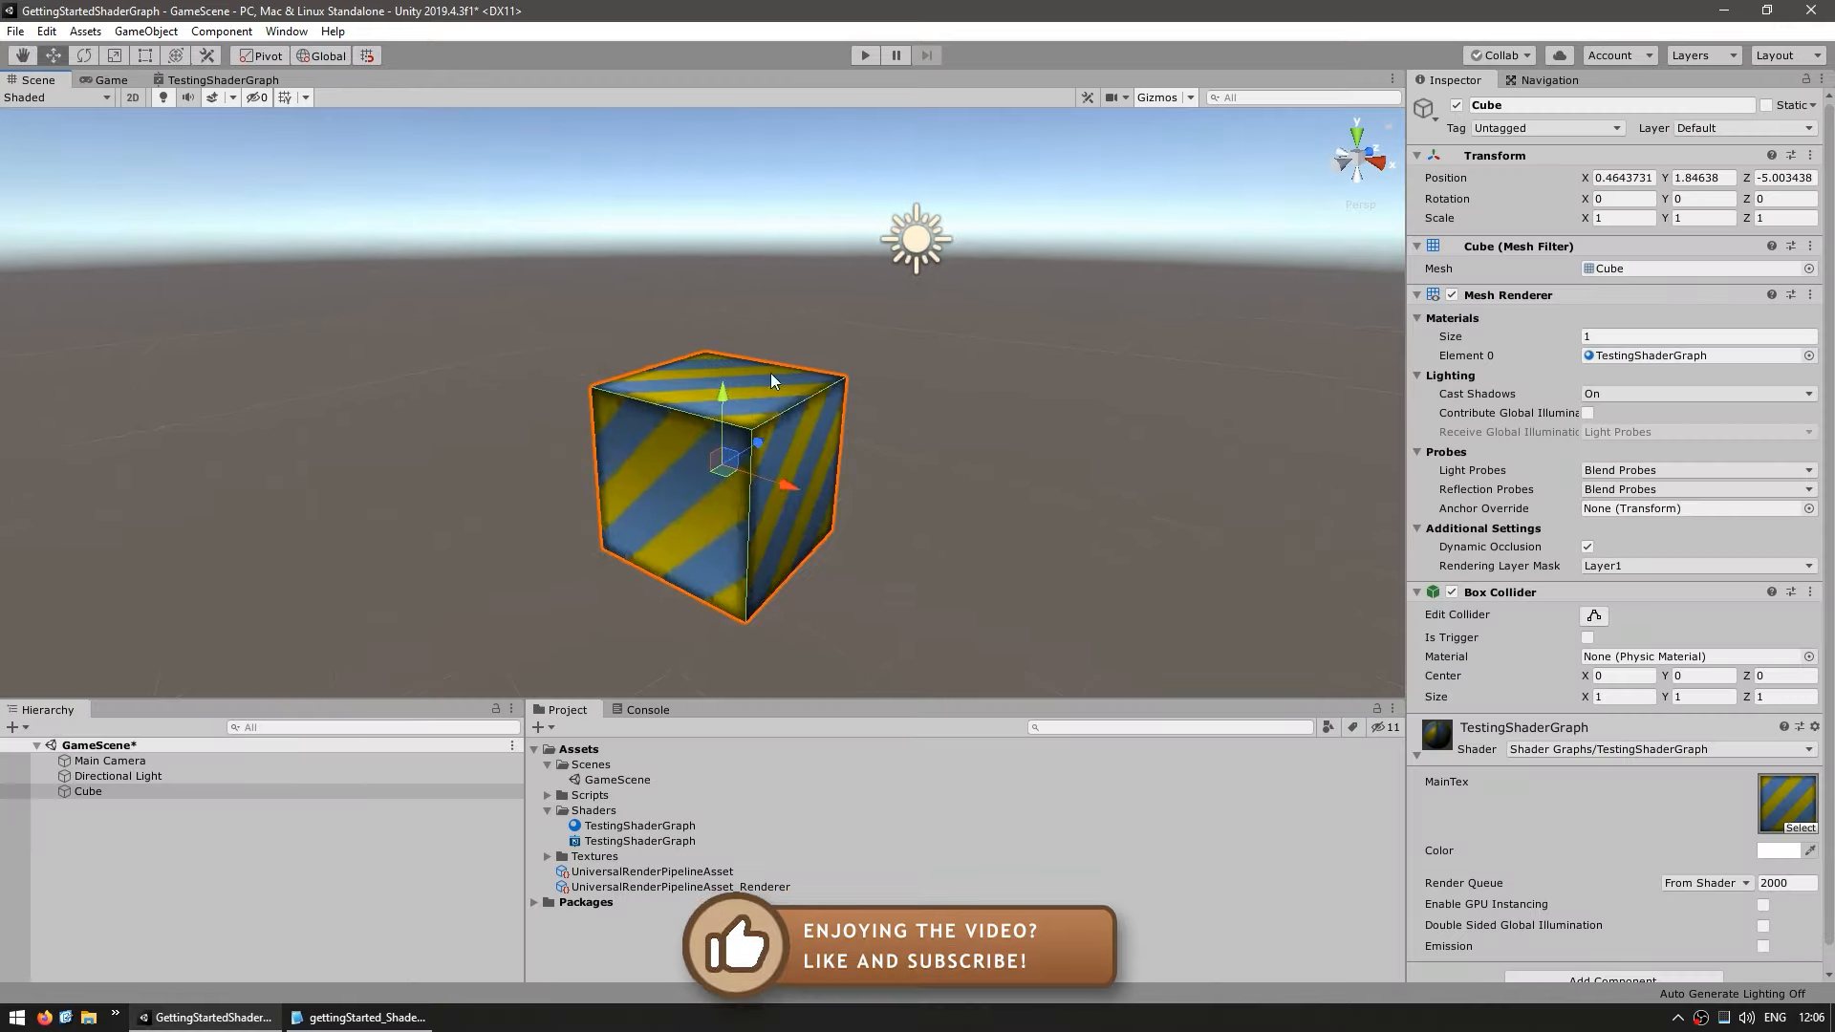
scroll(1447, 834, down, 1)
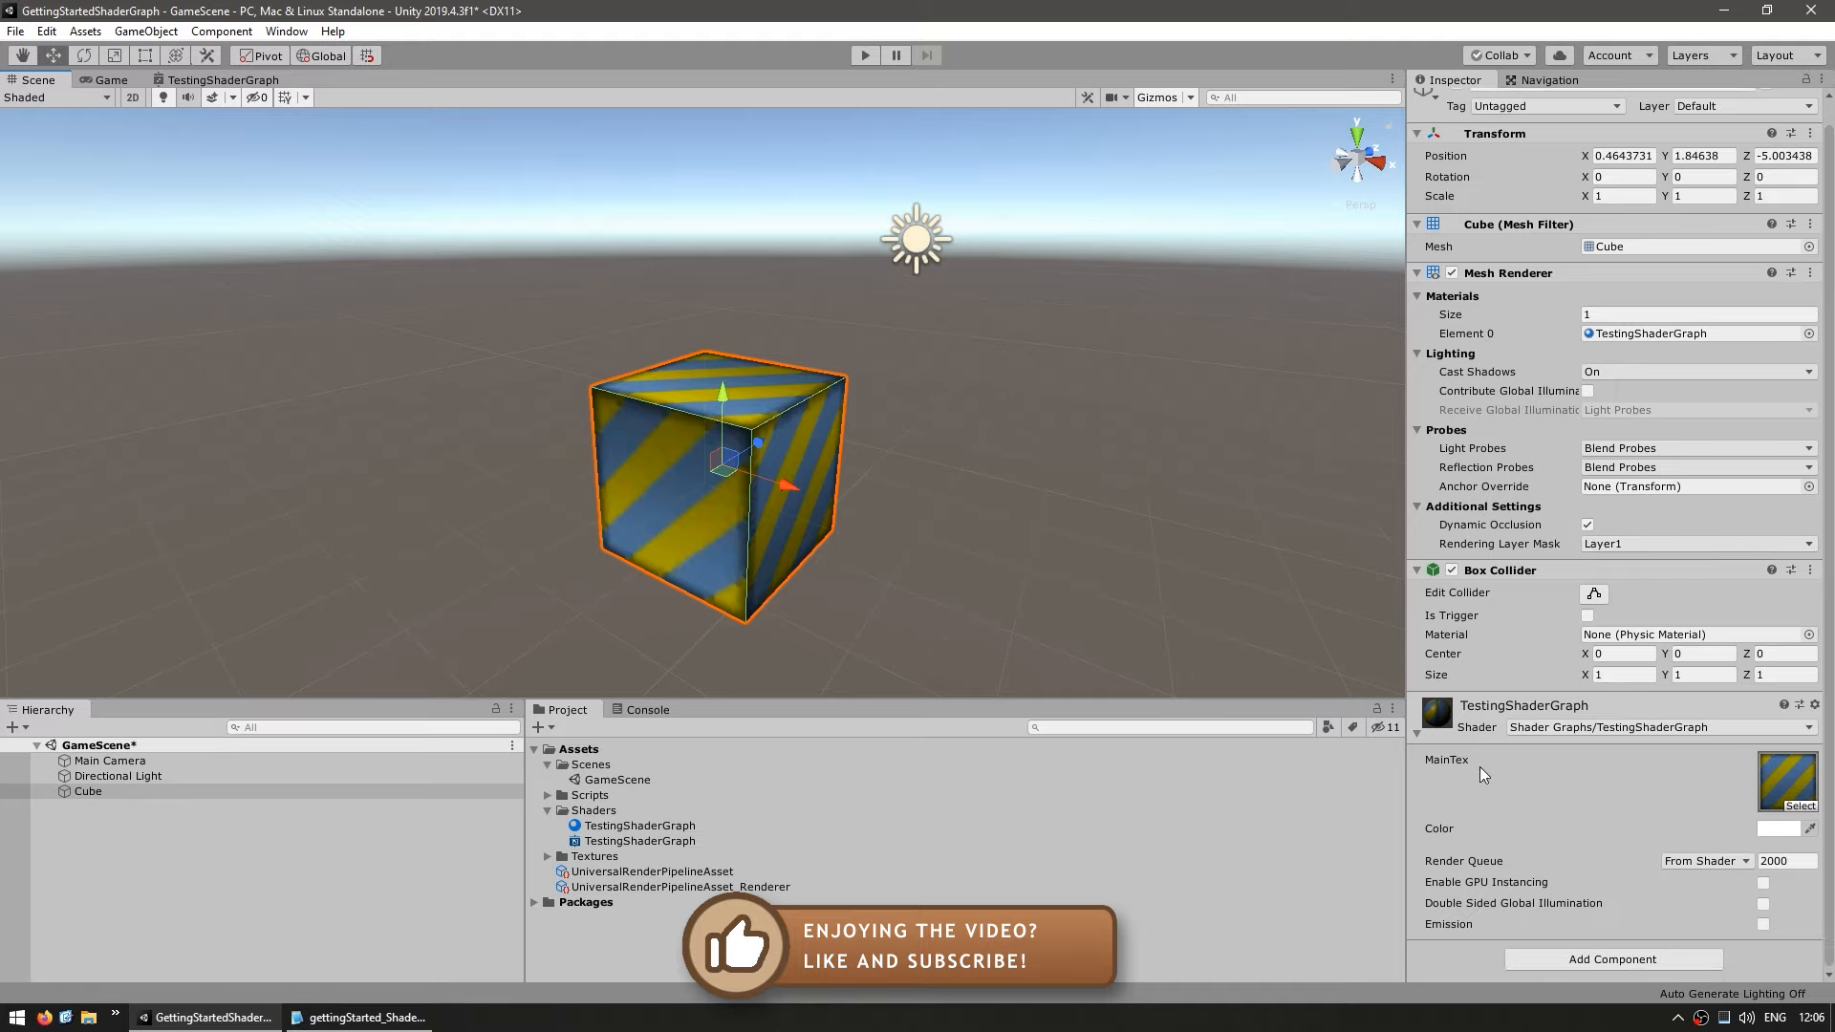
click(1447, 834)
click(1779, 830)
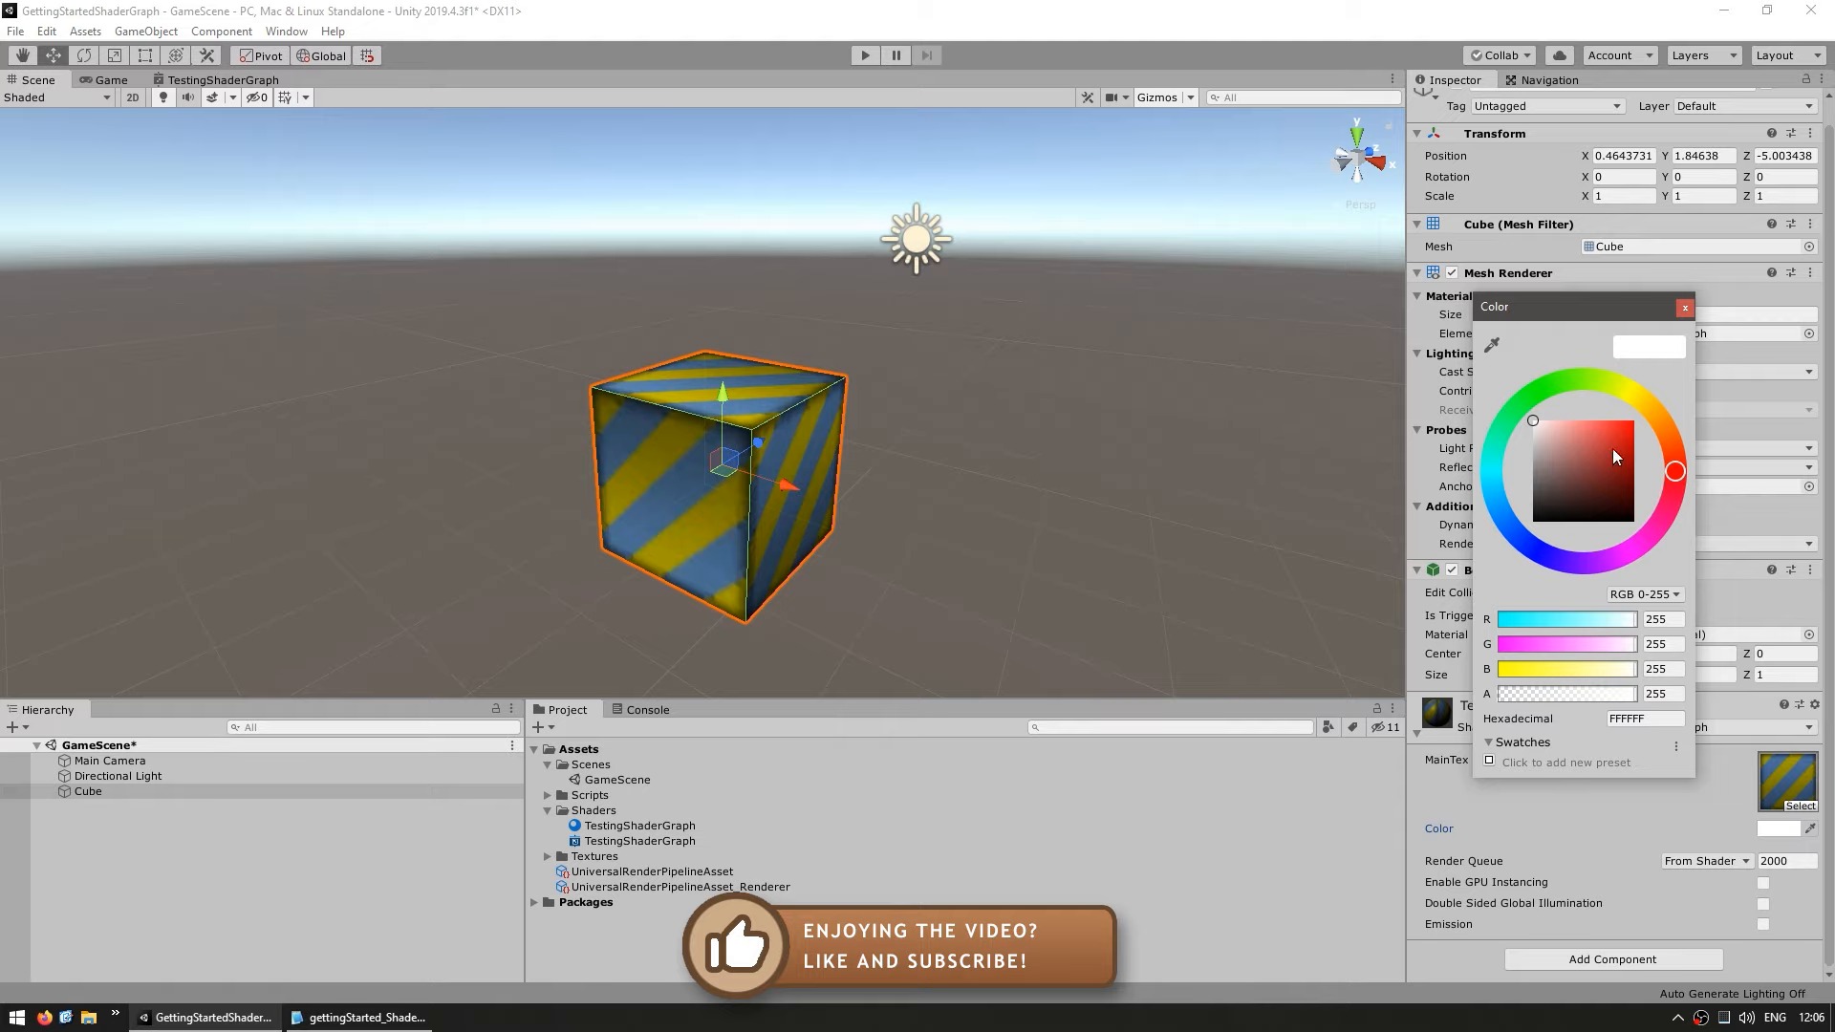
drag(1613, 457, 1517, 355)
- Assign the GradientLines_Grey texture to the cube material's MainTex and tint it amber with the Color property
click(1803, 808)
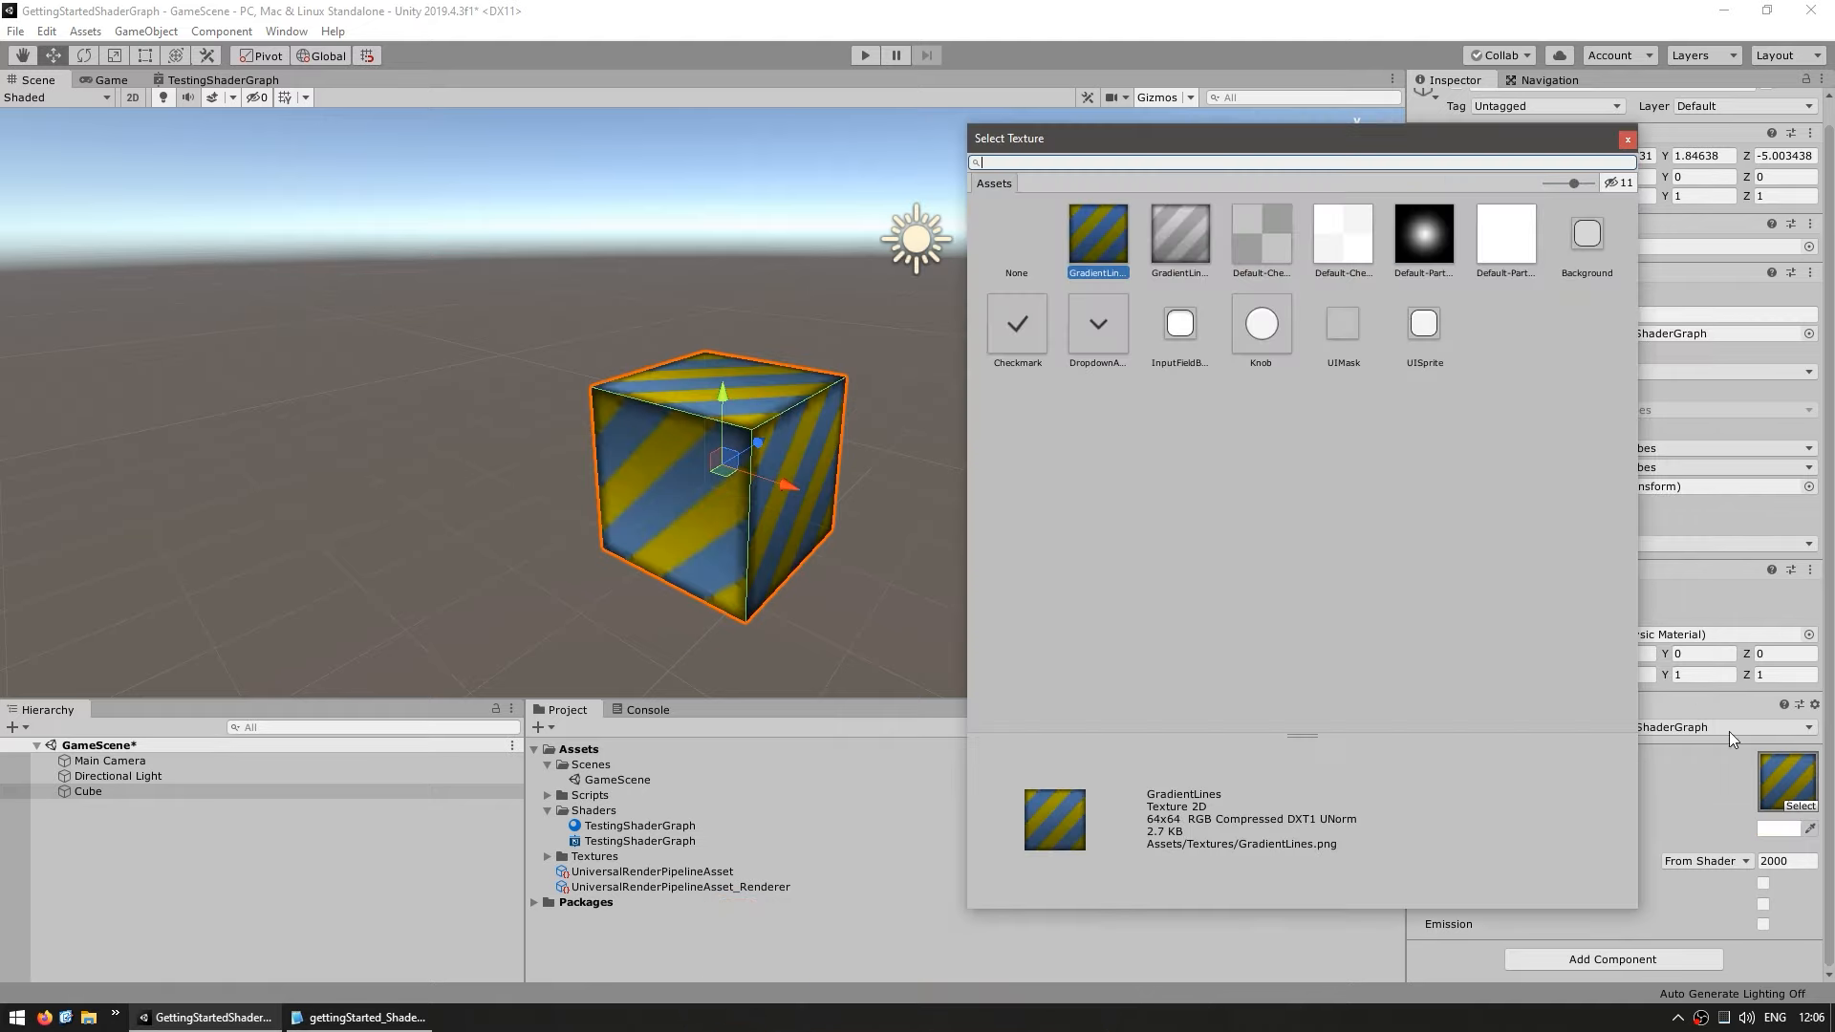
double_click(1185, 251)
click(1773, 830)
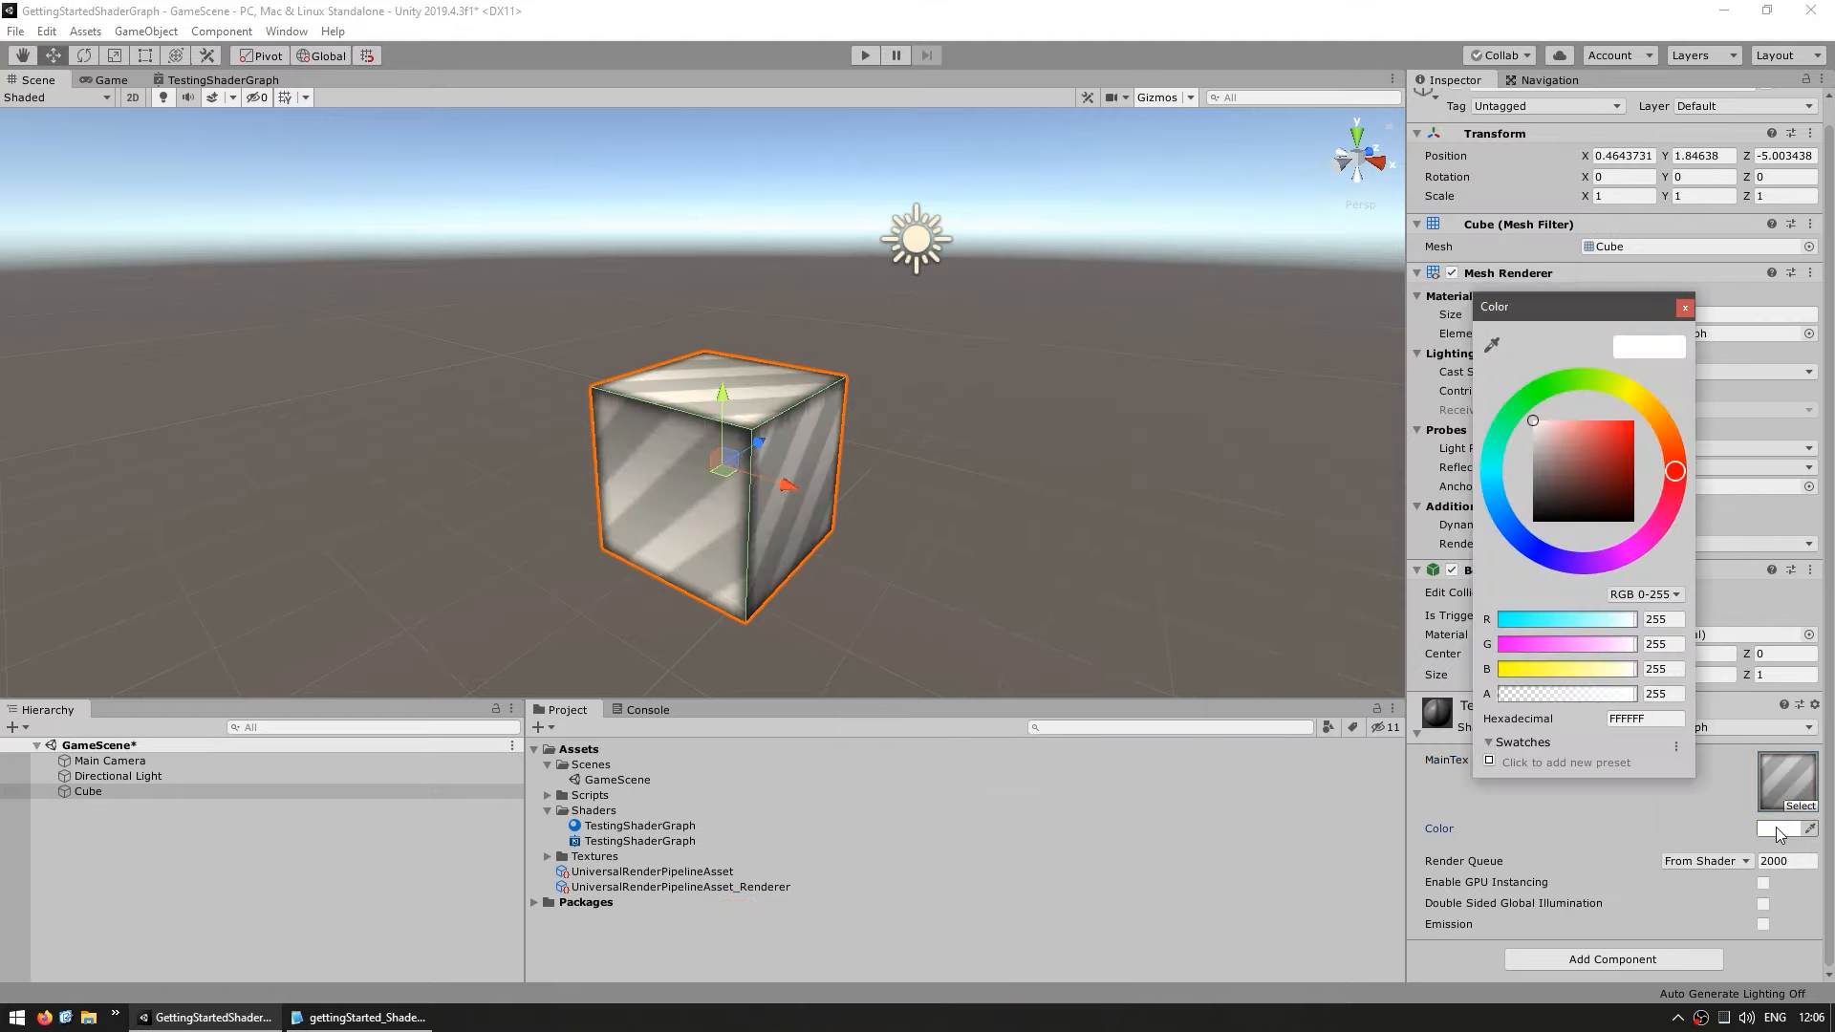
drag(1608, 443, 1527, 292)
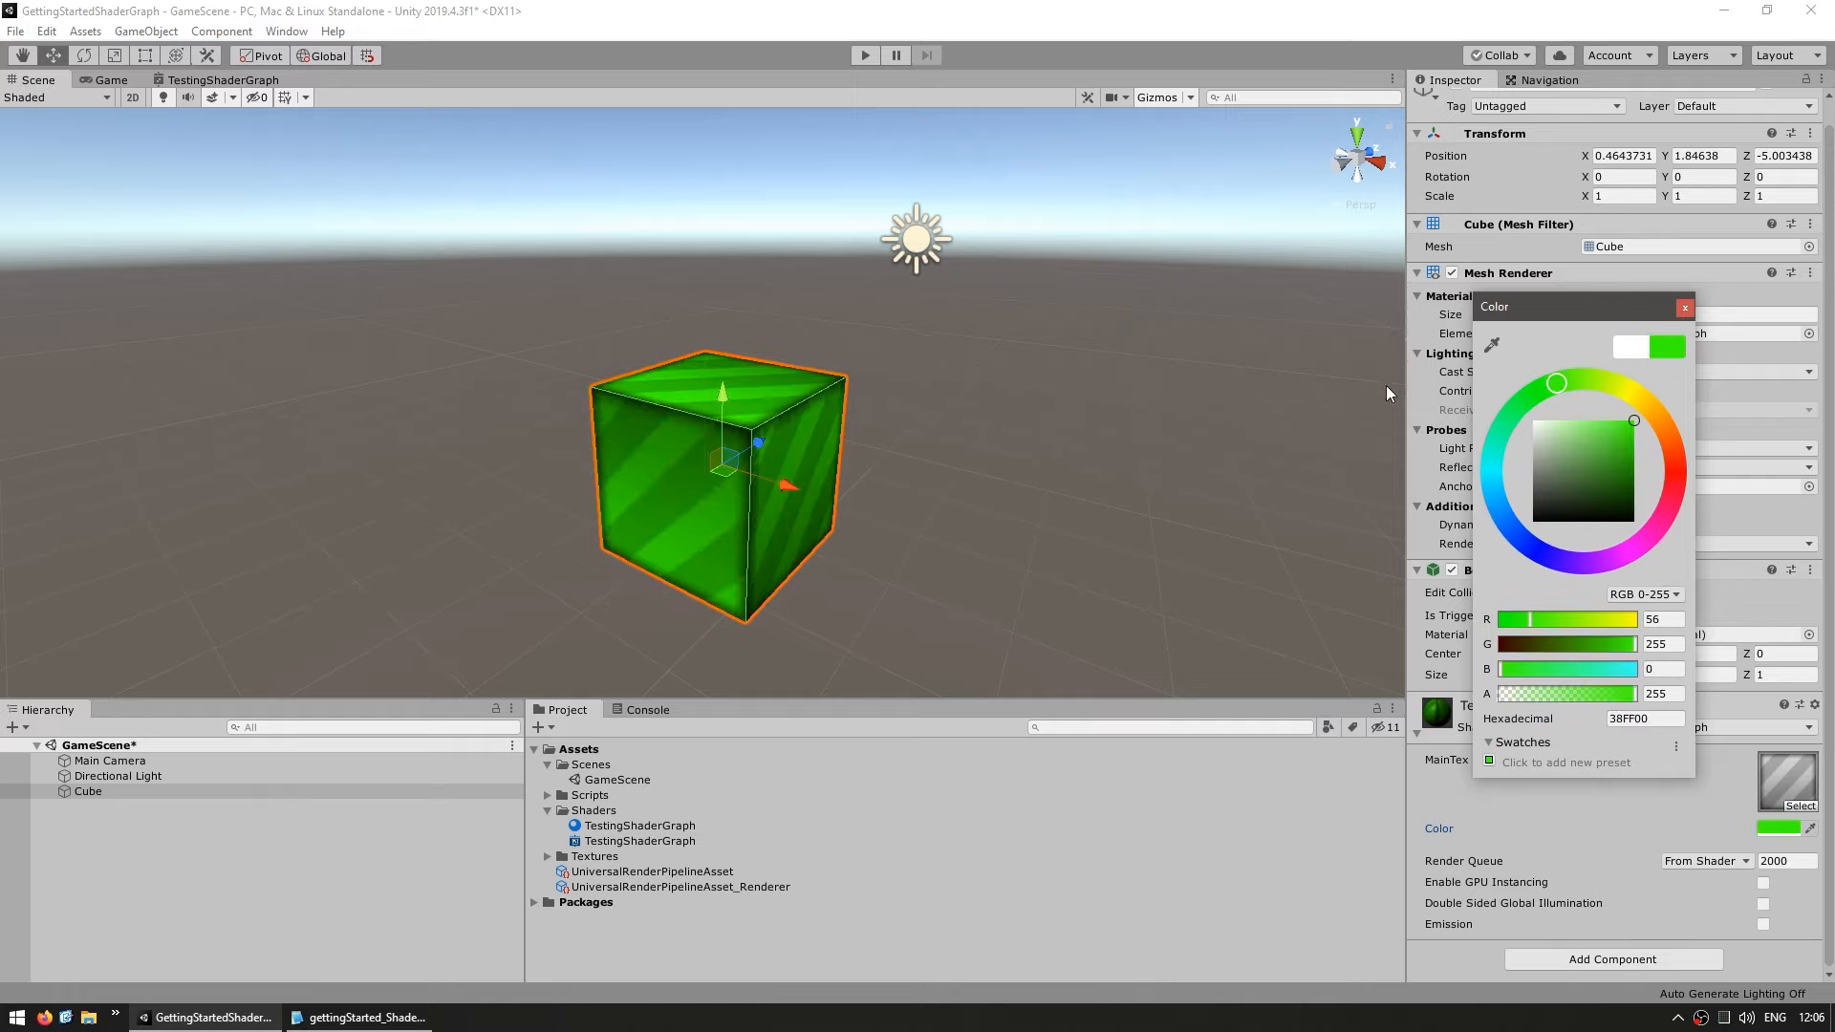
mouse_move(1546, 374)
mouse_down()
mouse_move(1676, 418)
mouse_move(1656, 395)
mouse_move(1395, 451)
mouse_move(1737, 439)
mouse_move(1675, 362)
mouse_up()
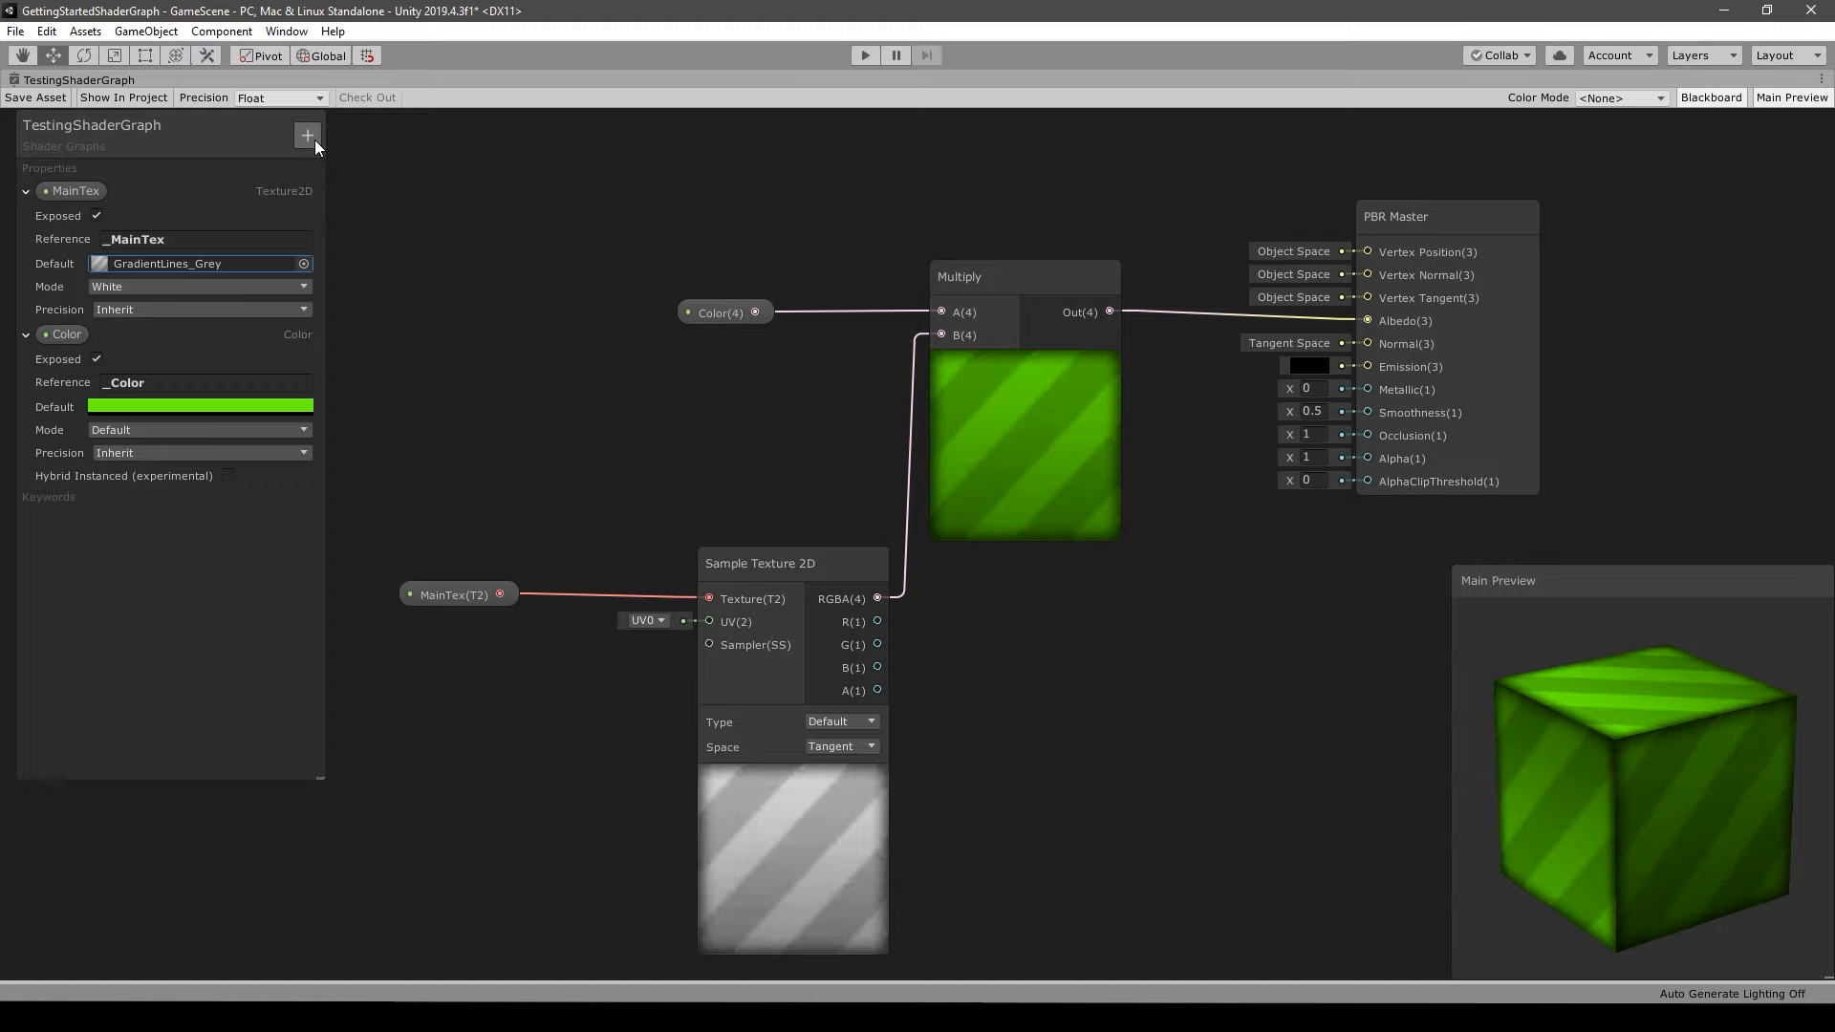
- Add a Vector1 property named Saturation to the shader graph, with reference _Saturation and Slider mode
click(307, 135)
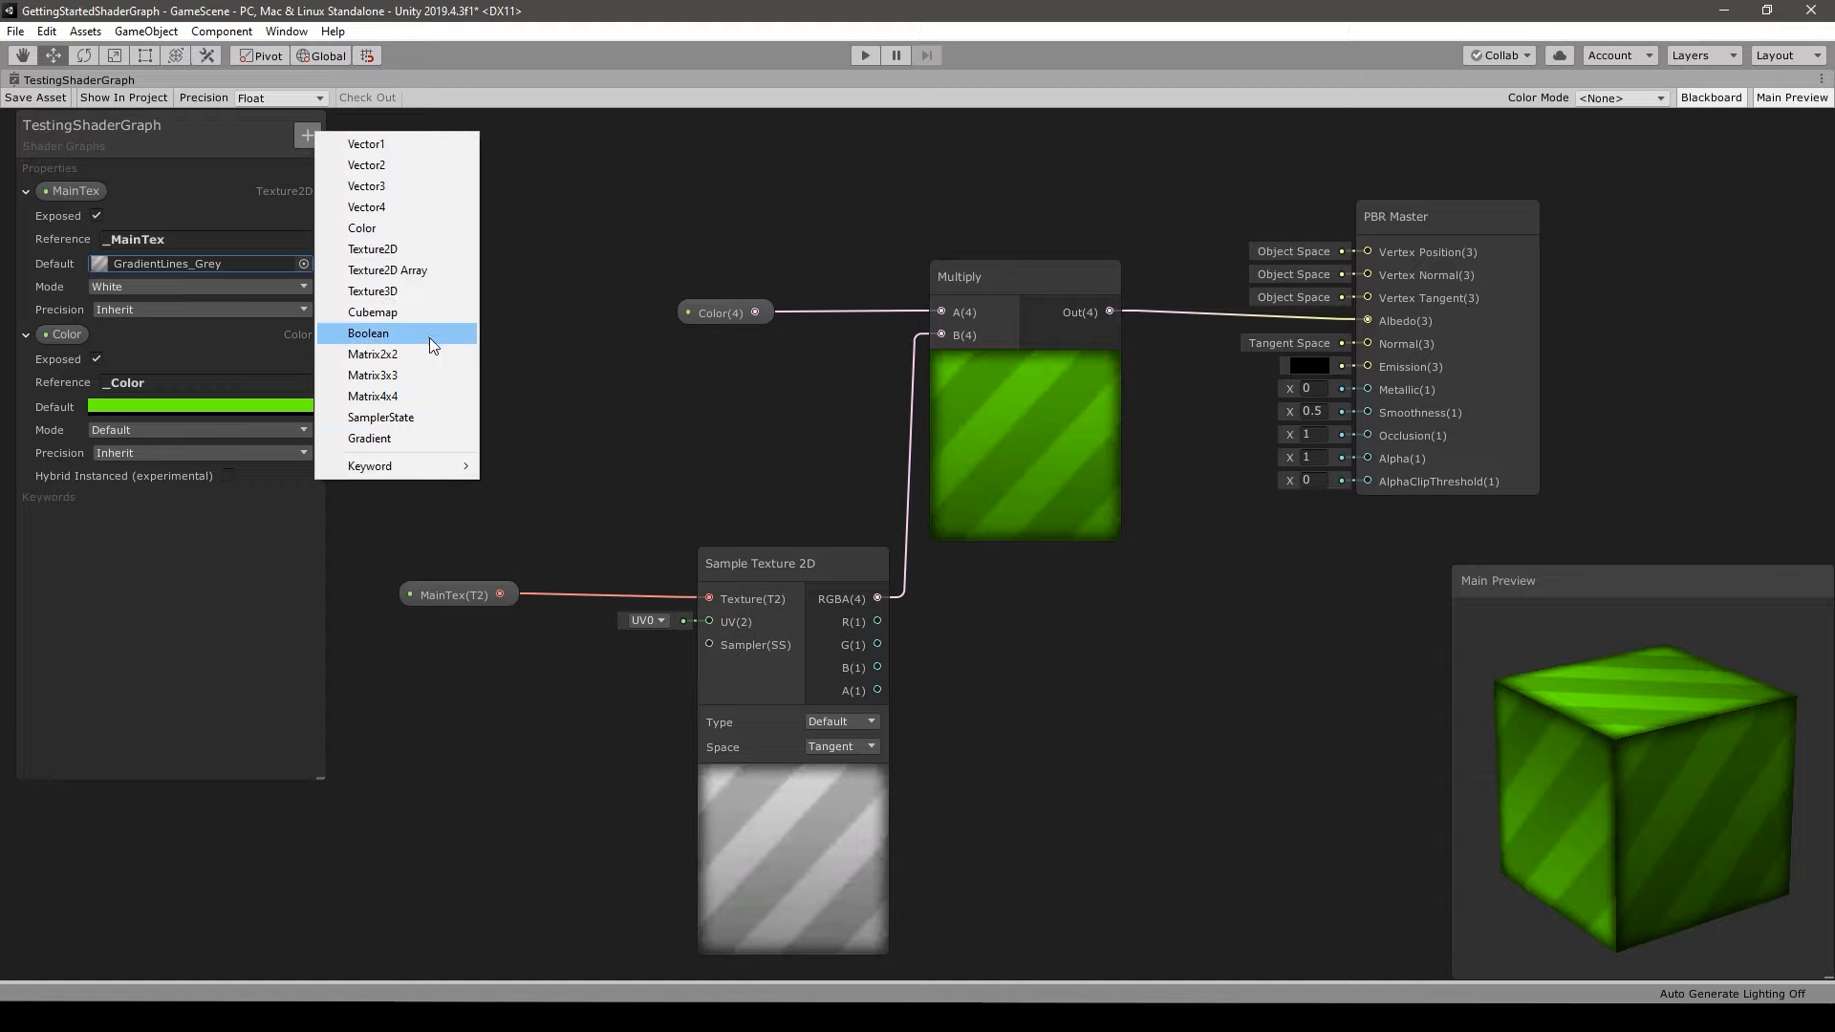
click(414, 147)
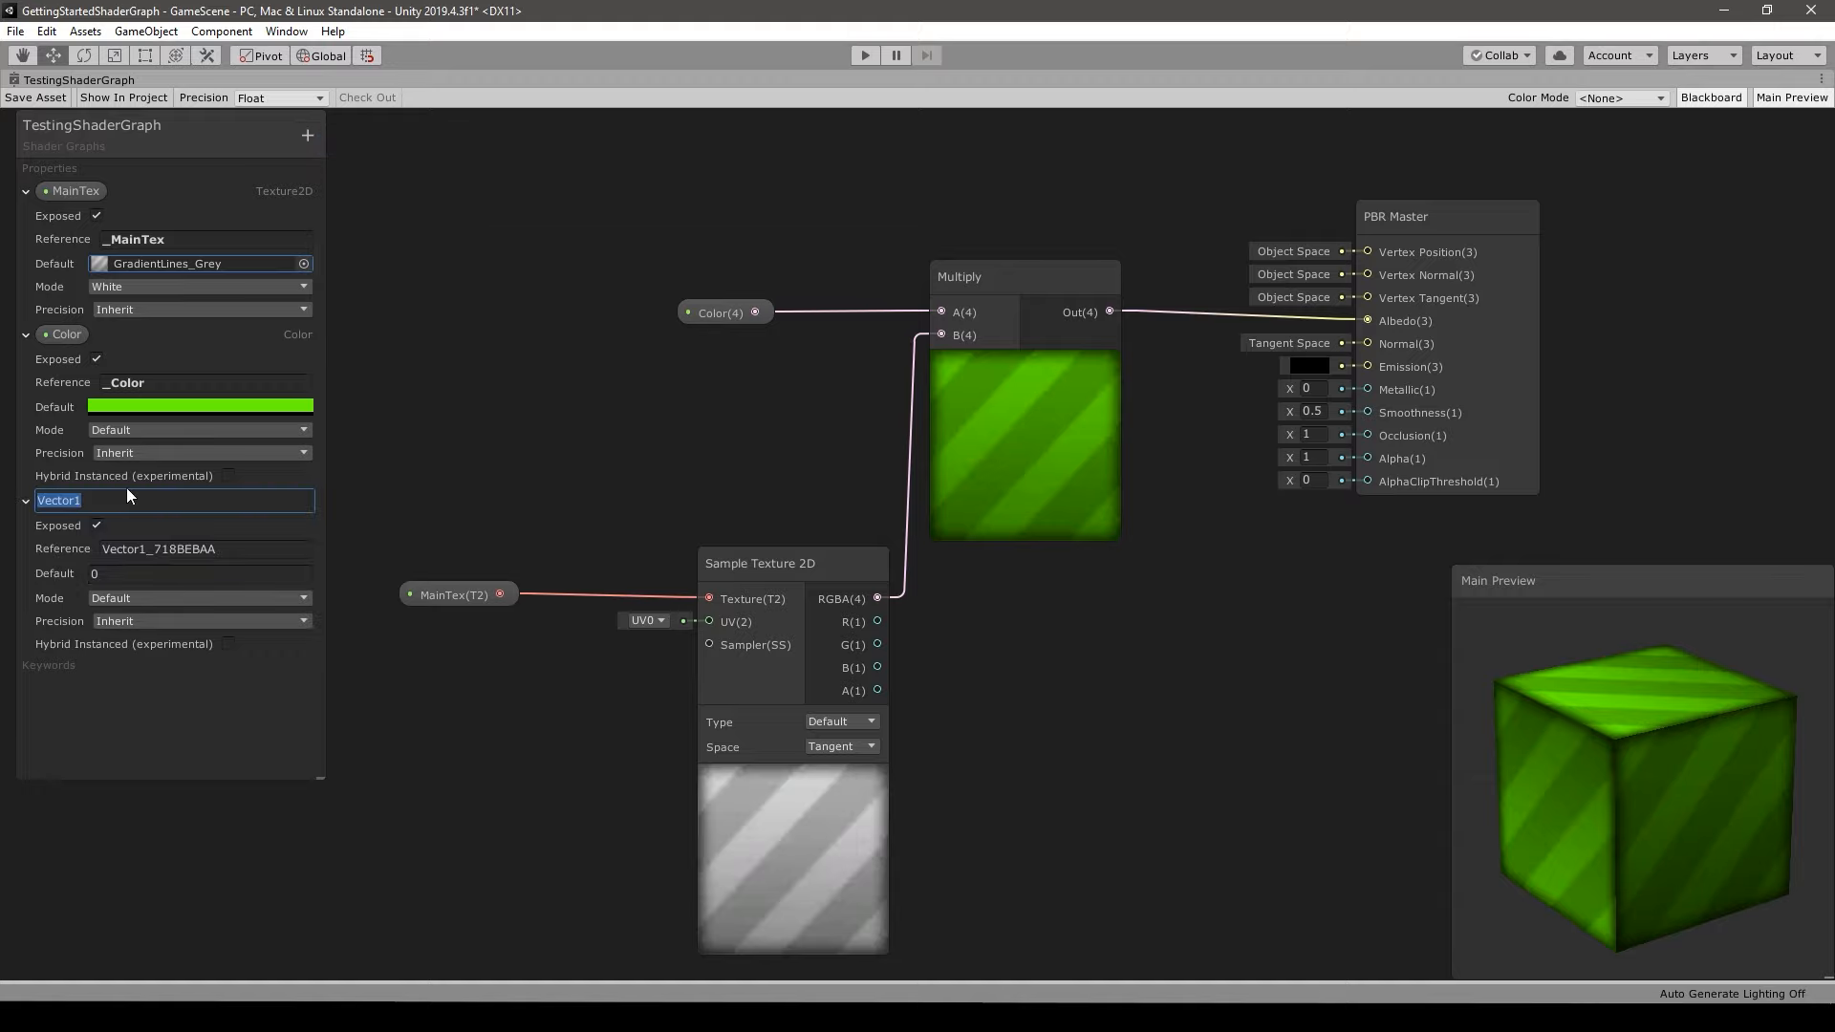
text(Saturation)
click(182, 547)
text(_)
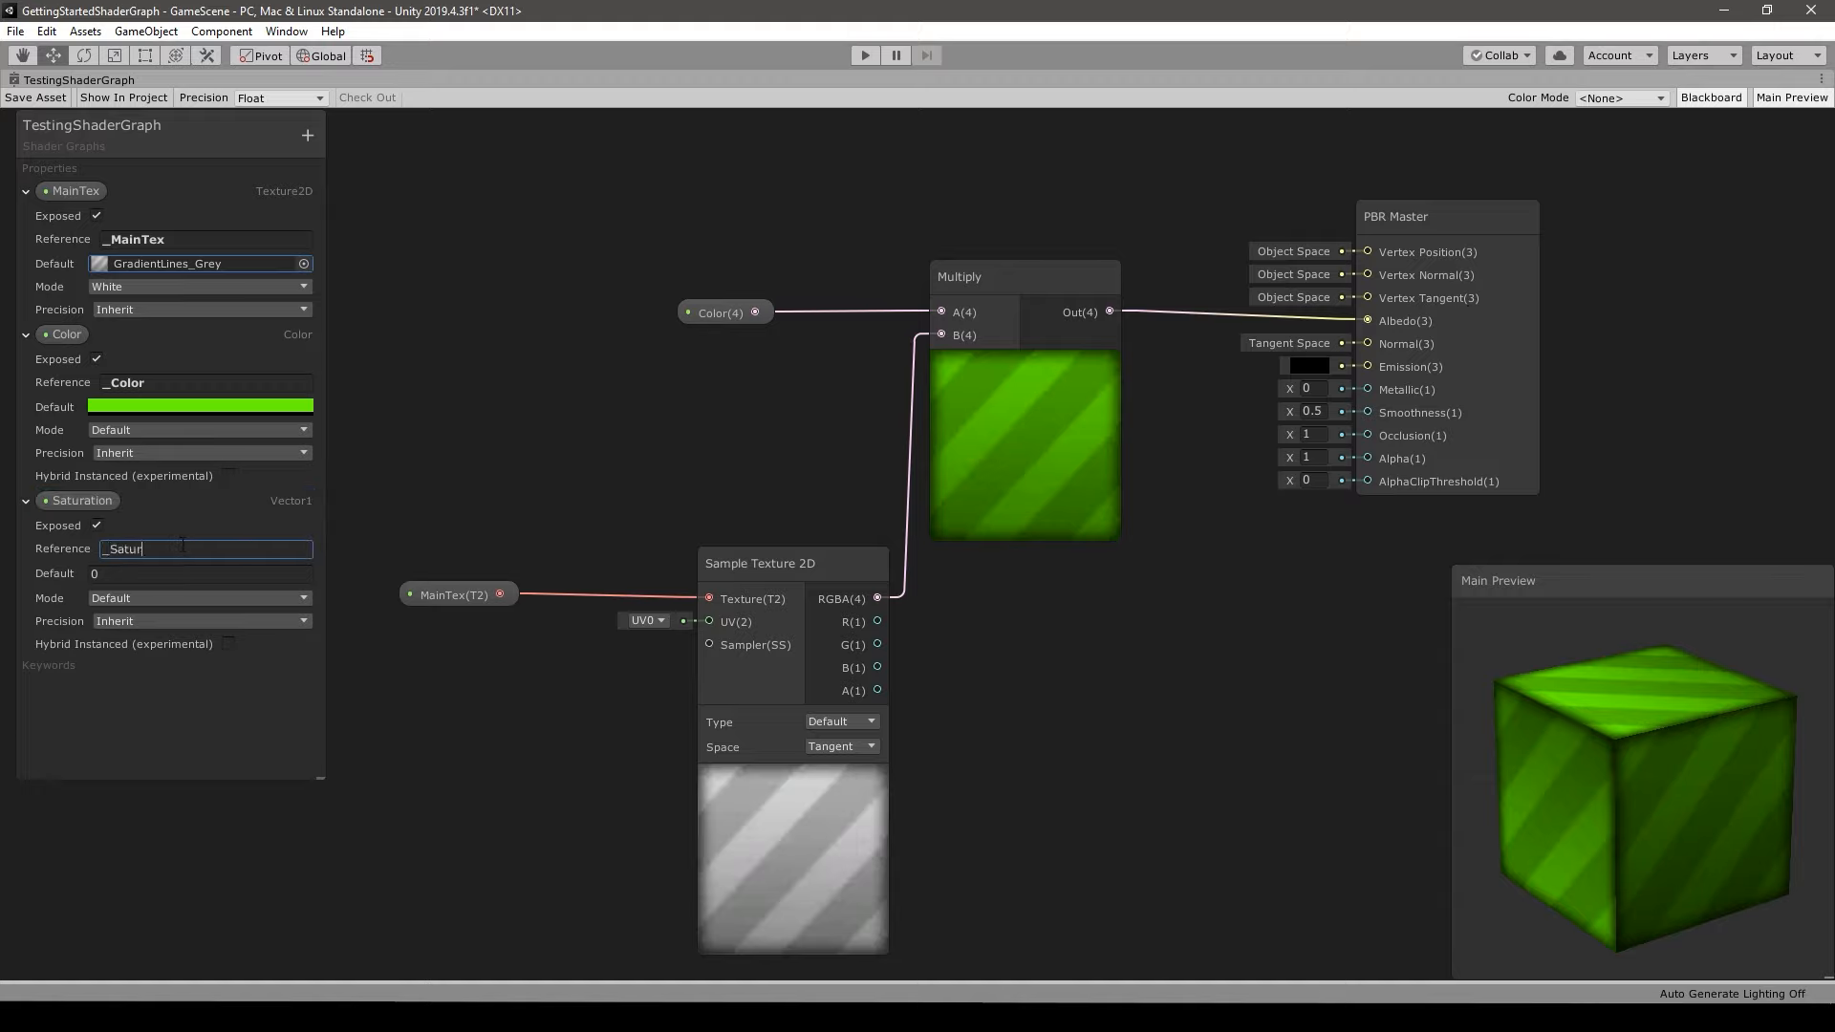
key(Return)
click(78, 594)
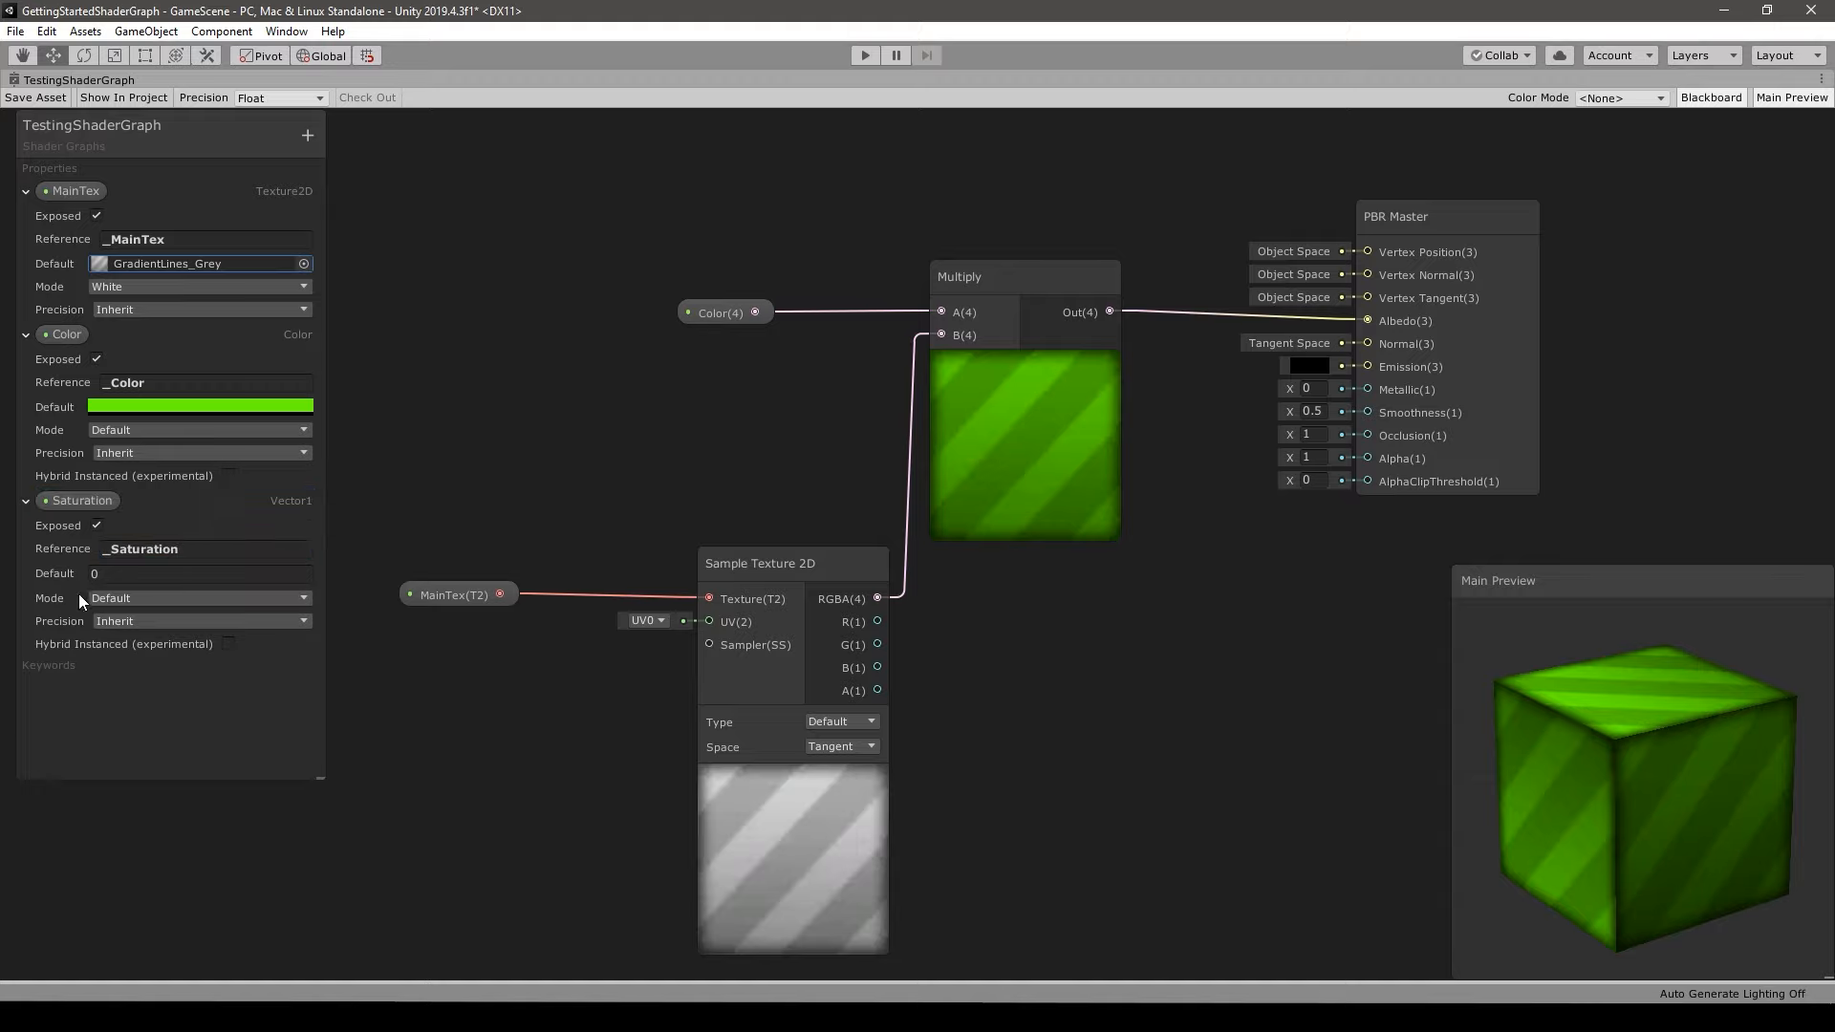
click(130, 599)
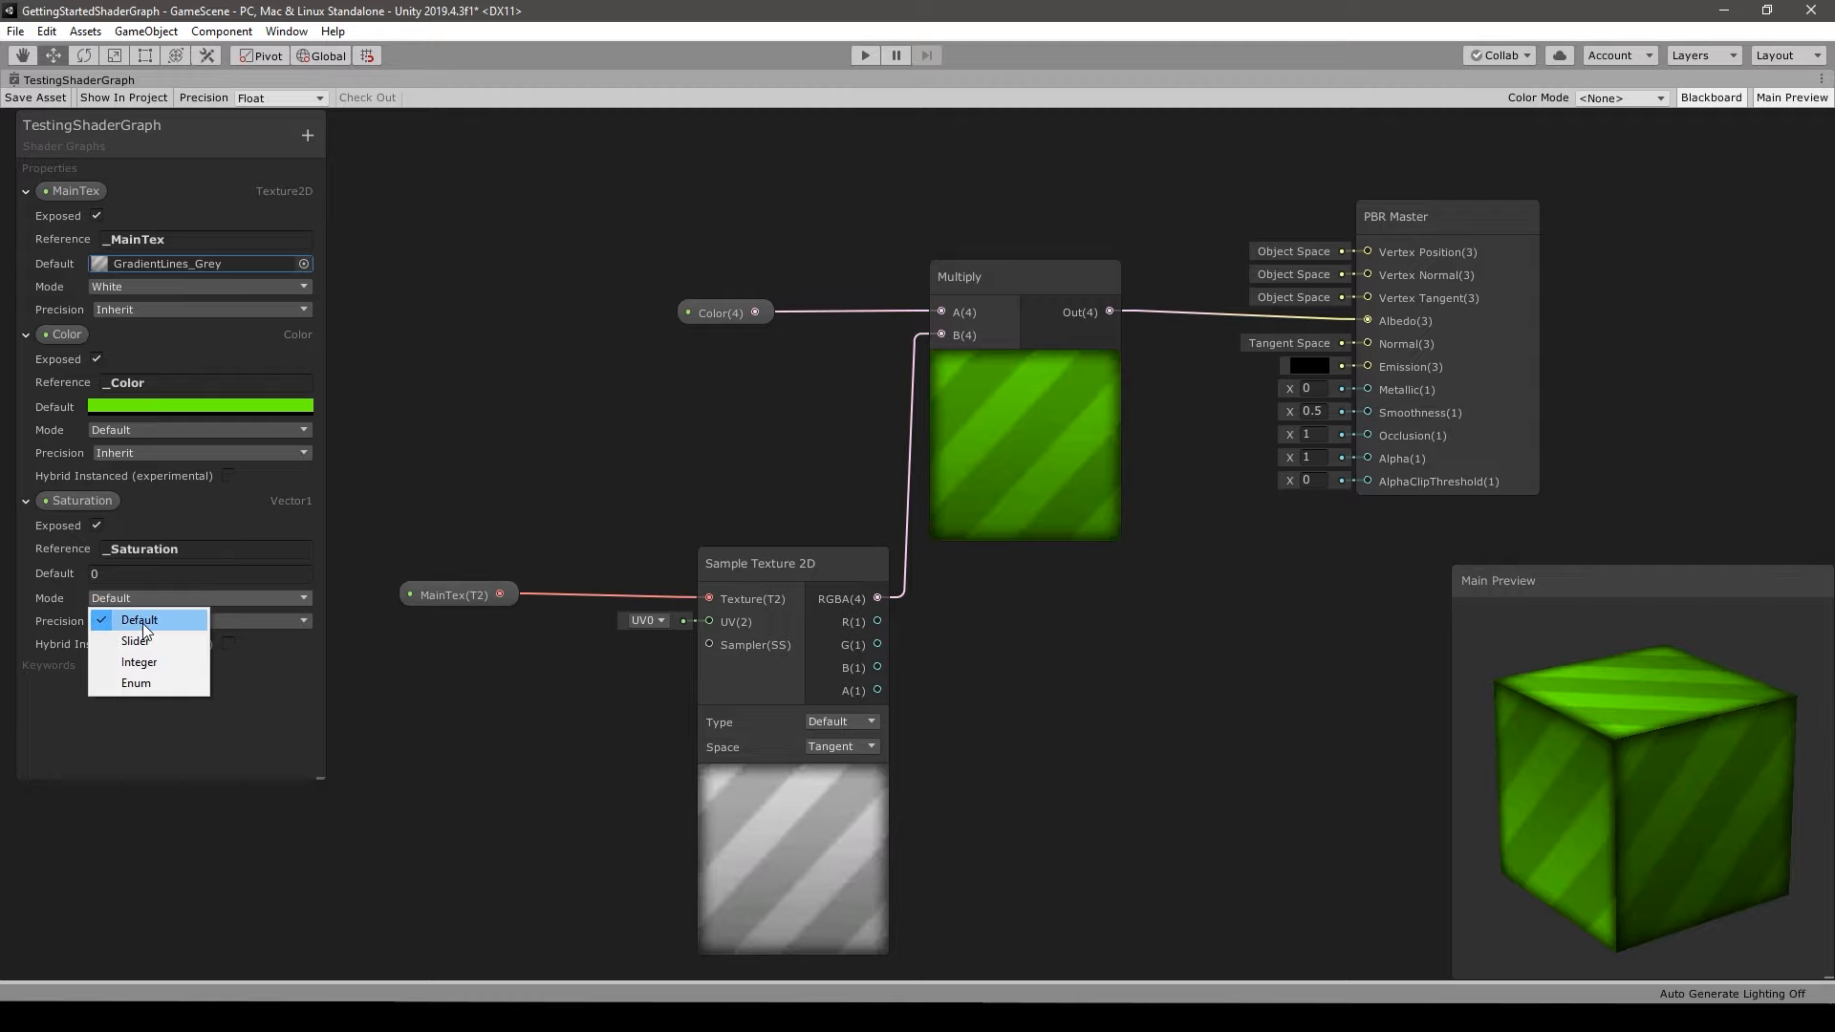
click(139, 642)
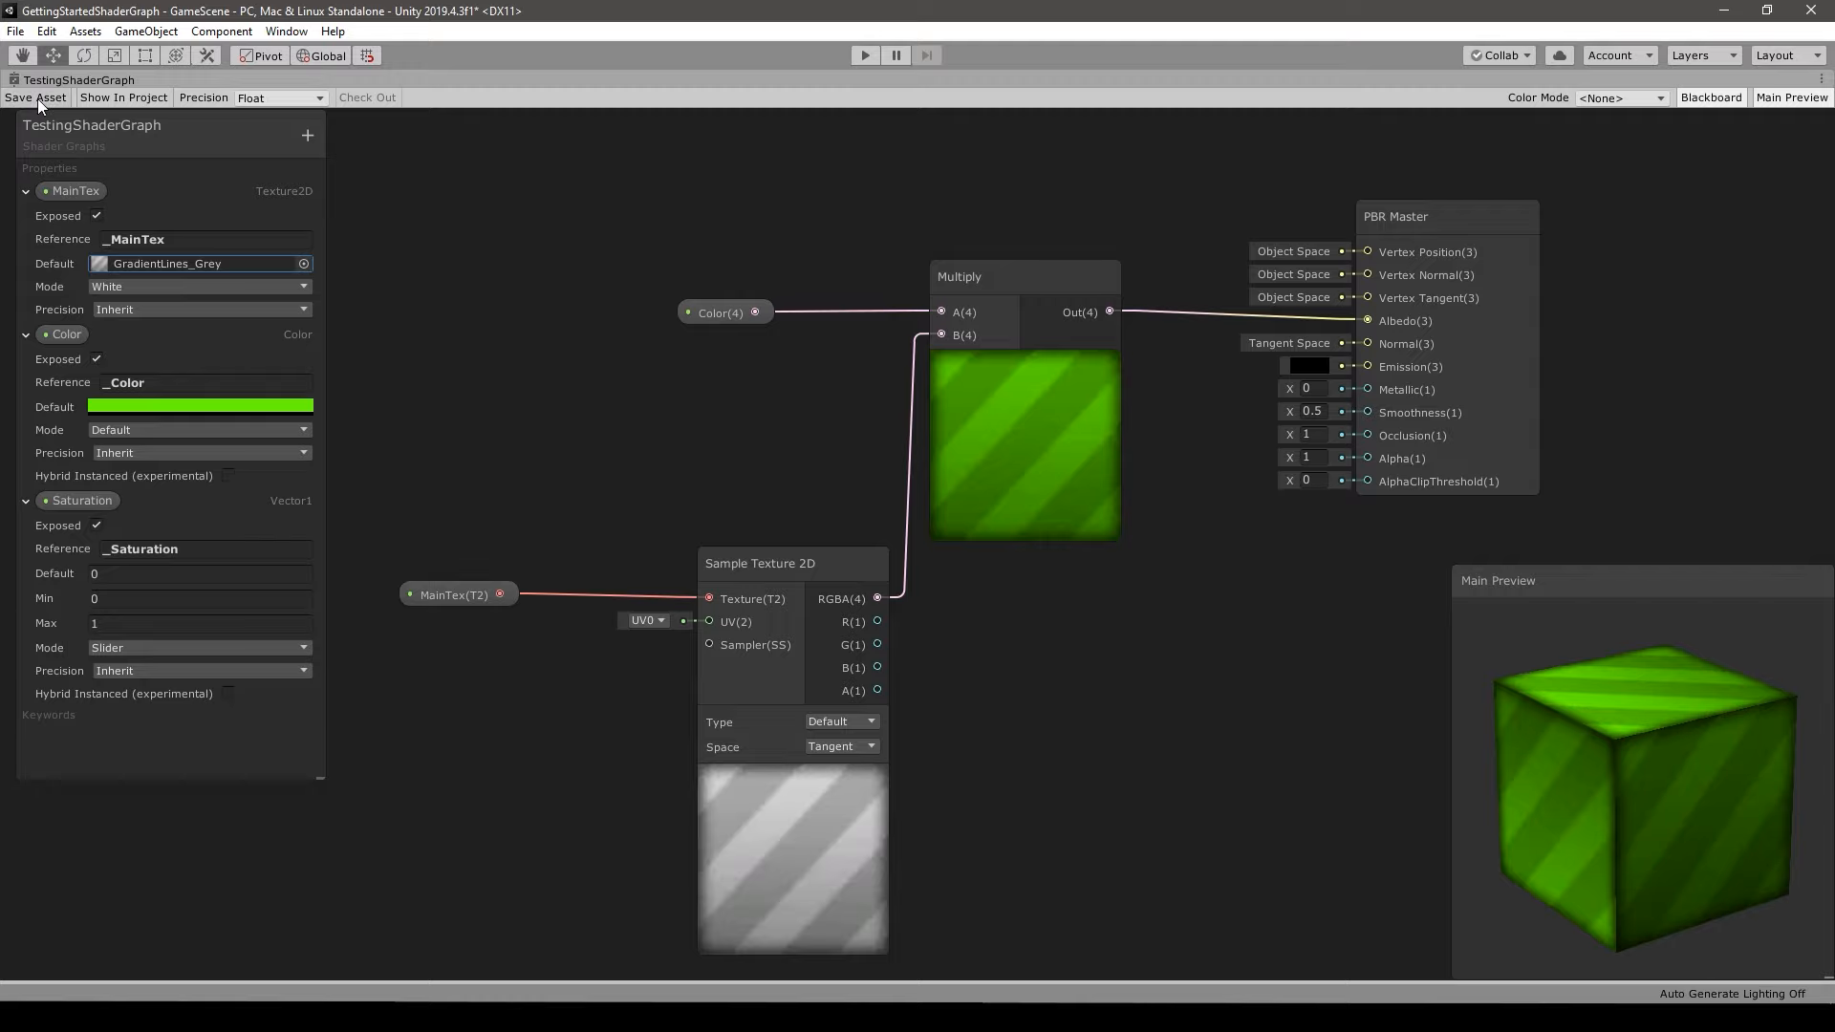
- Save the graph and test the Saturation slider on the TestingShaderGraph material, leaving it at 0
key(shift+space)
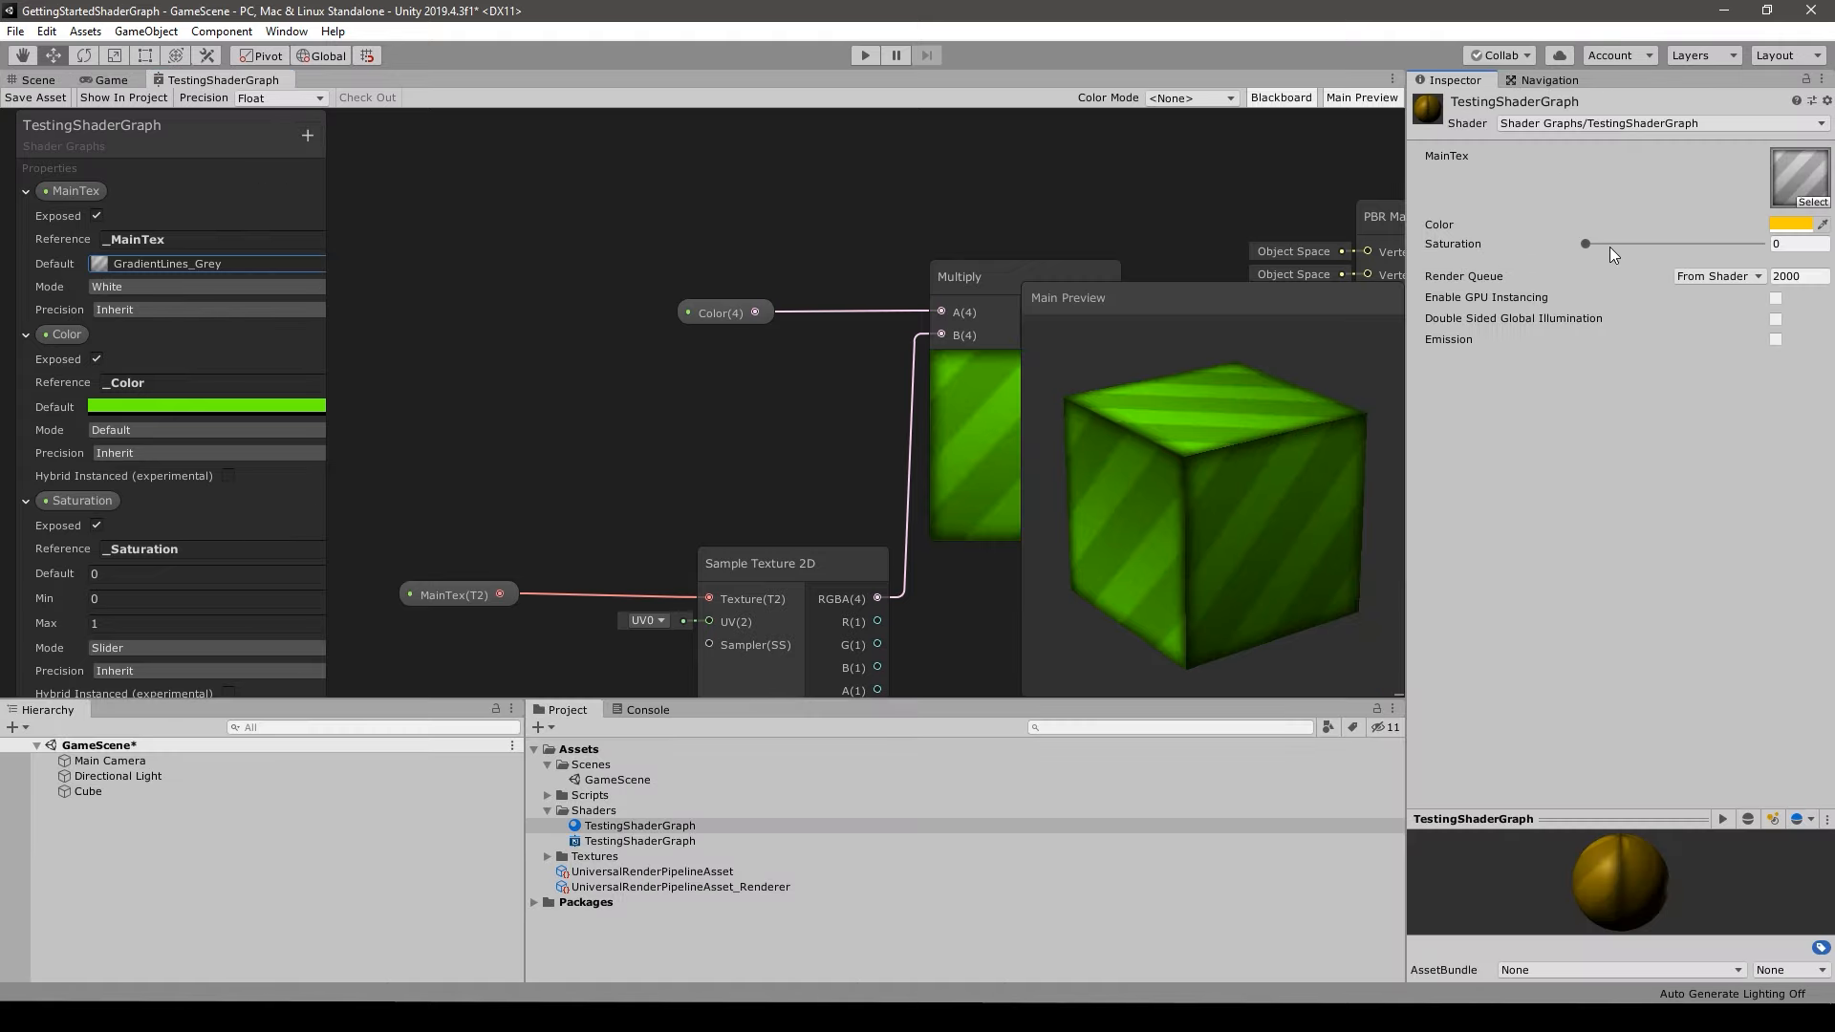
mouse_move(1587, 245)
mouse_down()
mouse_move(1760, 245)
mouse_move(1579, 244)
mouse_up()
key(shift+space)
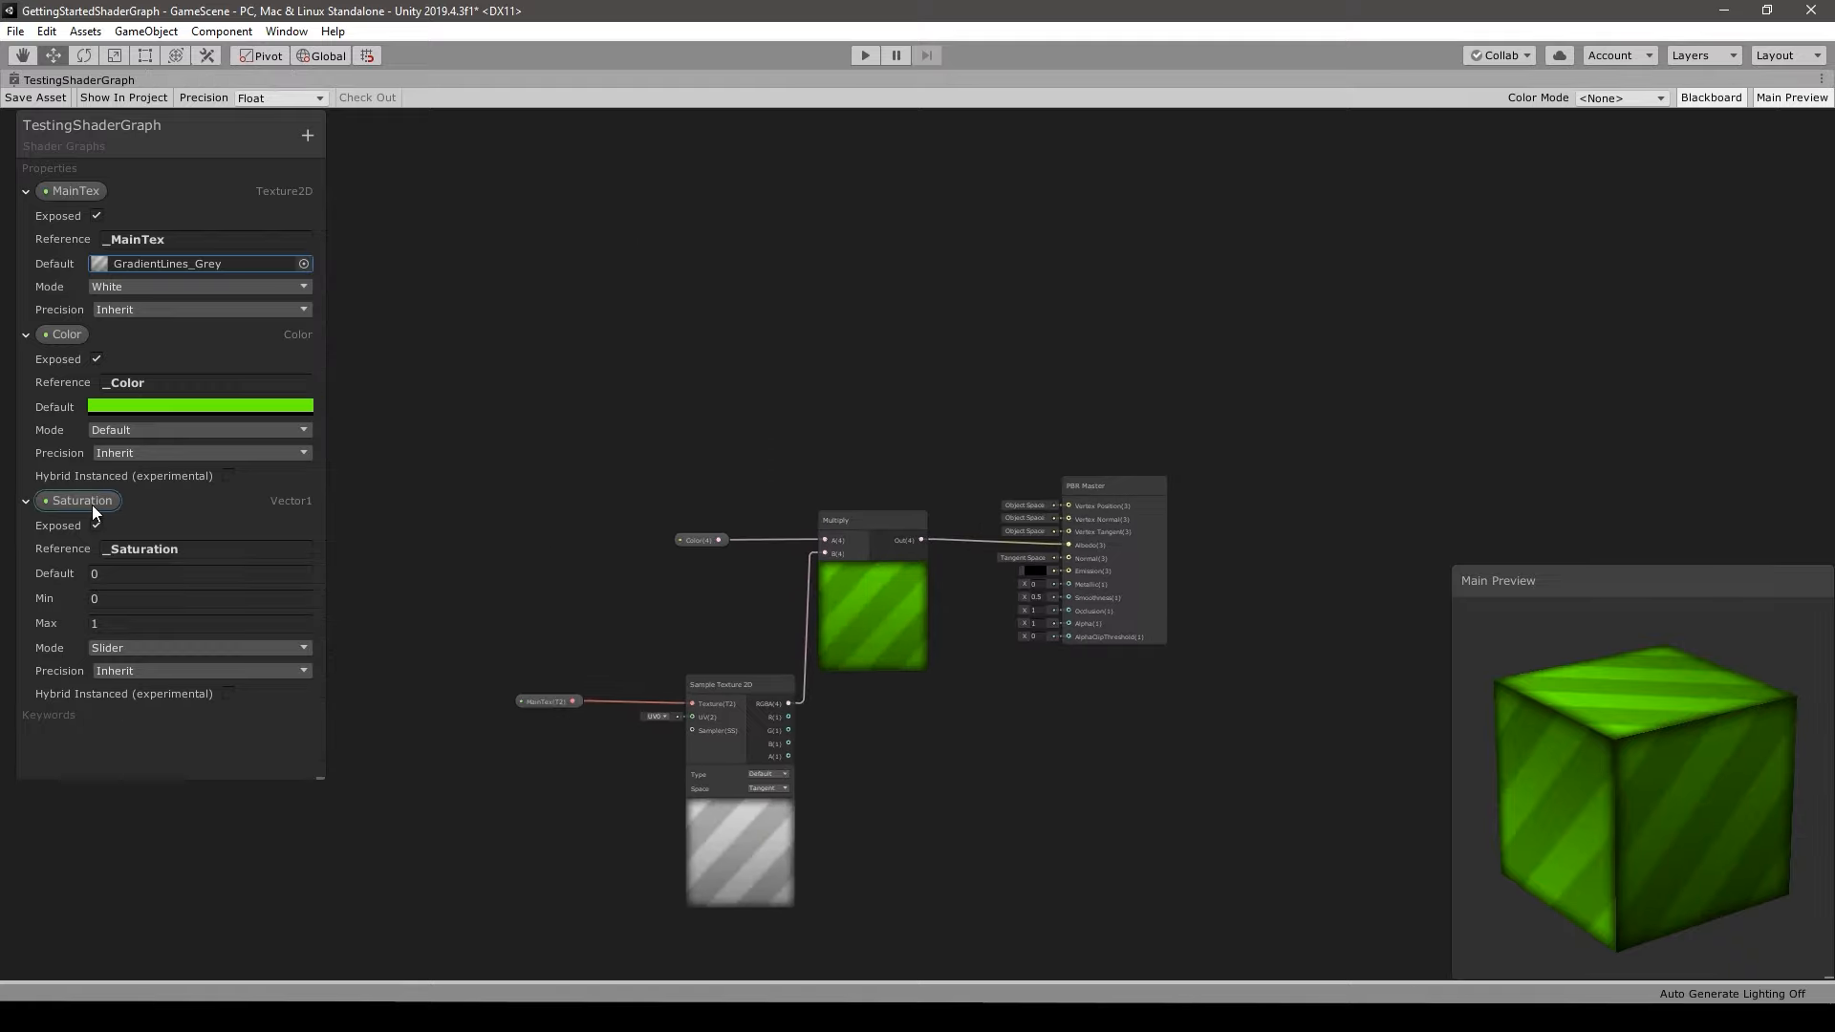
- Place the Saturation property in the graph above the Color node and add a Saturation node beside it
drag(699, 340, 702, 348)
key(space)
text(satu)
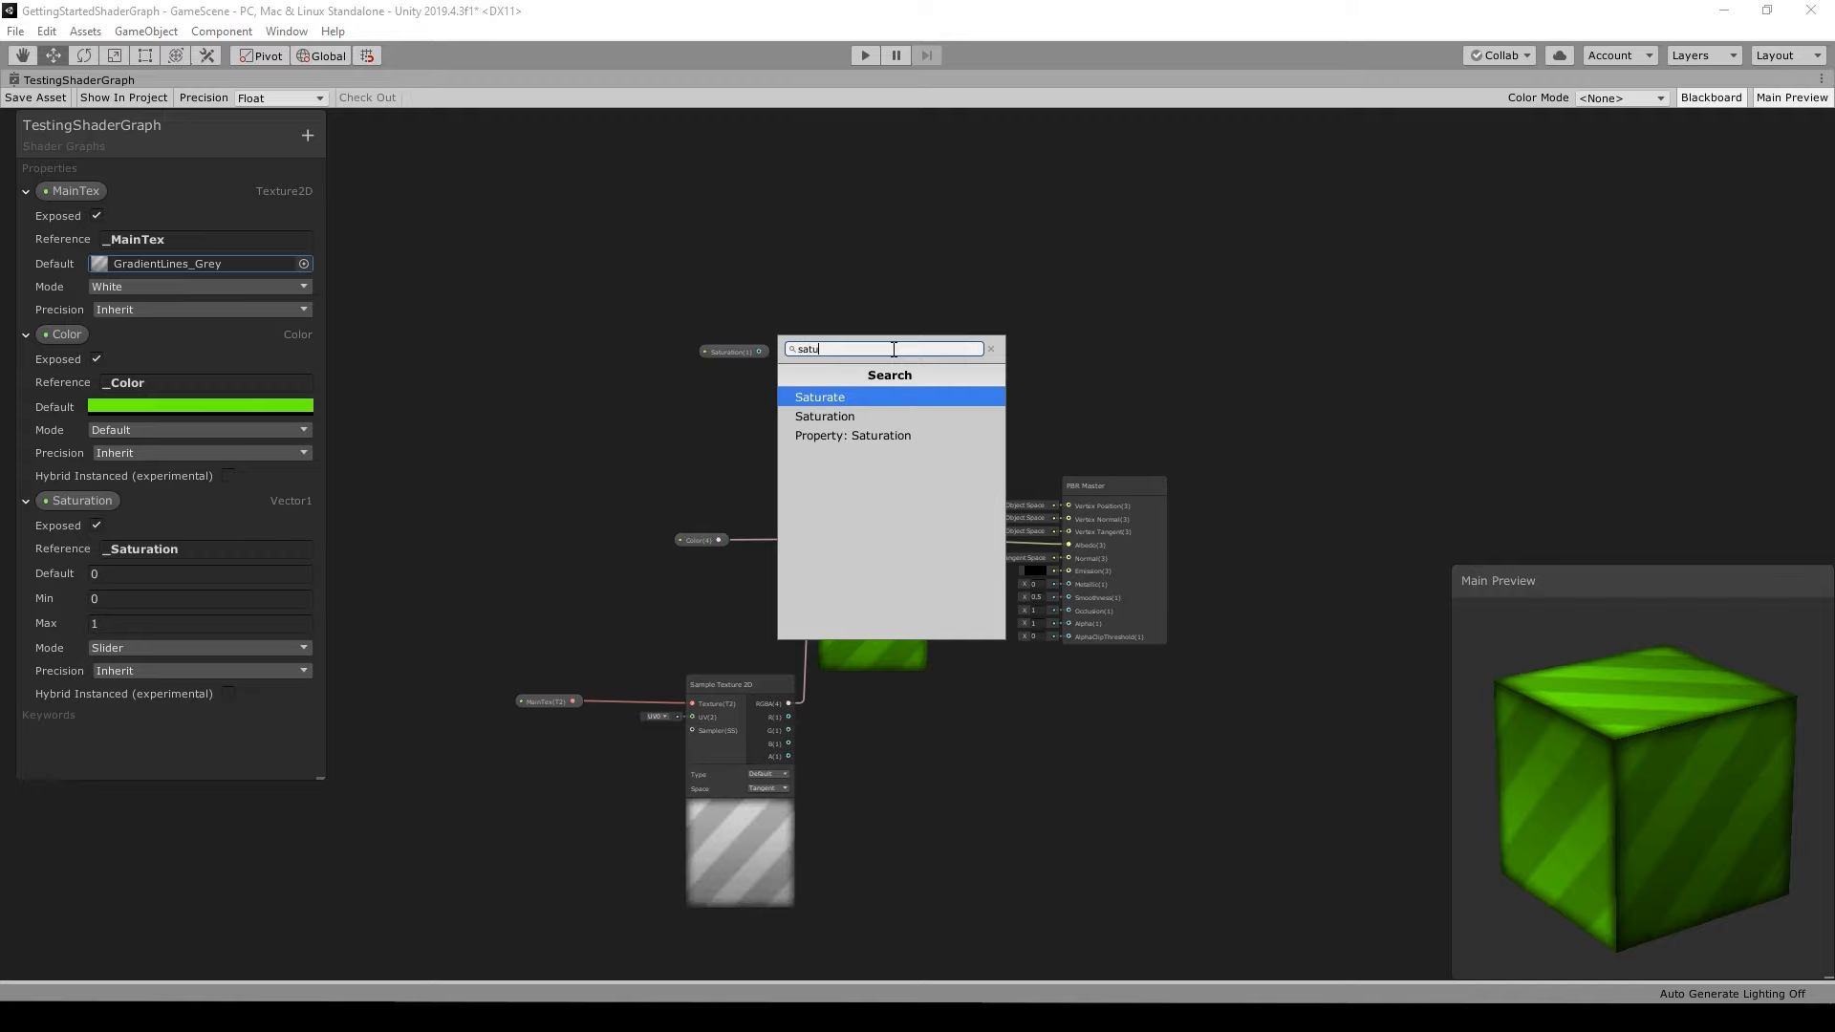
key(Down)
key(Return)
scroll(891, 348, up, 3)
drag(944, 302, 944, 323)
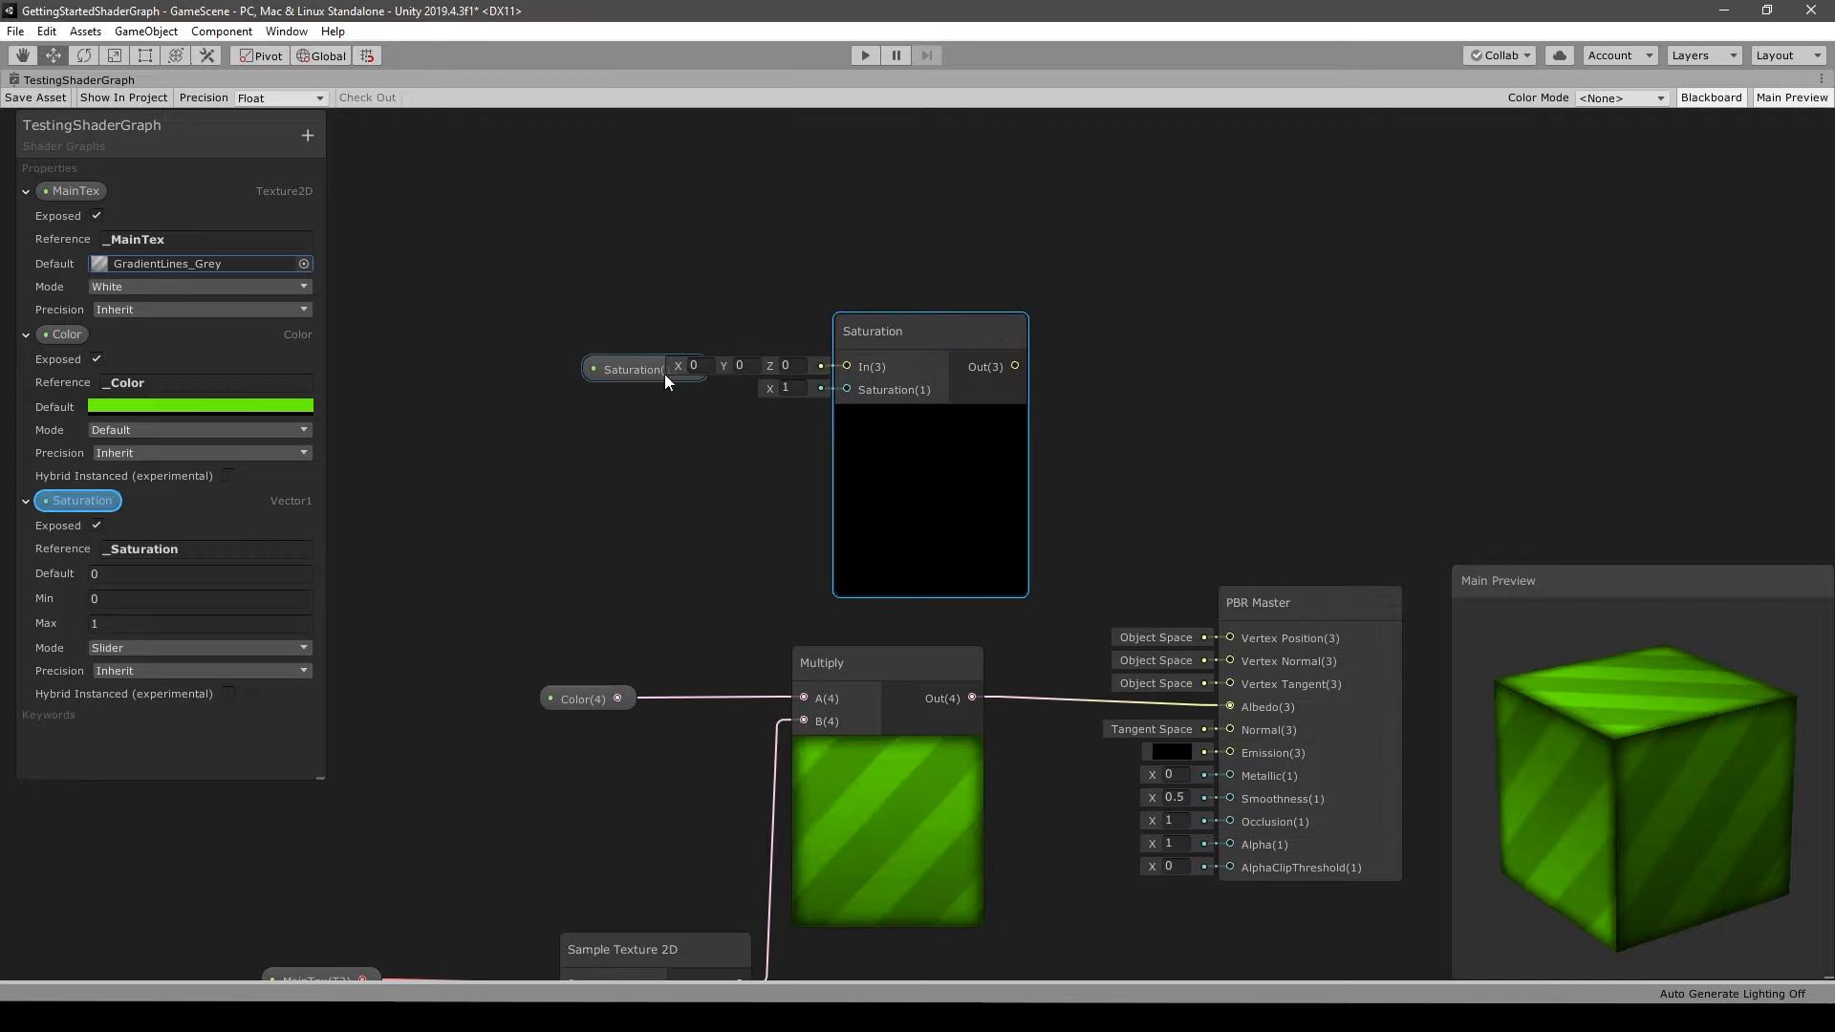
- Space the Saturation property away from its node, shift both past Multiply, and move PBR Master further away to make room
drag(666, 381, 575, 410)
middle_drag(738, 481, 743, 404)
scroll(743, 405, down, 3)
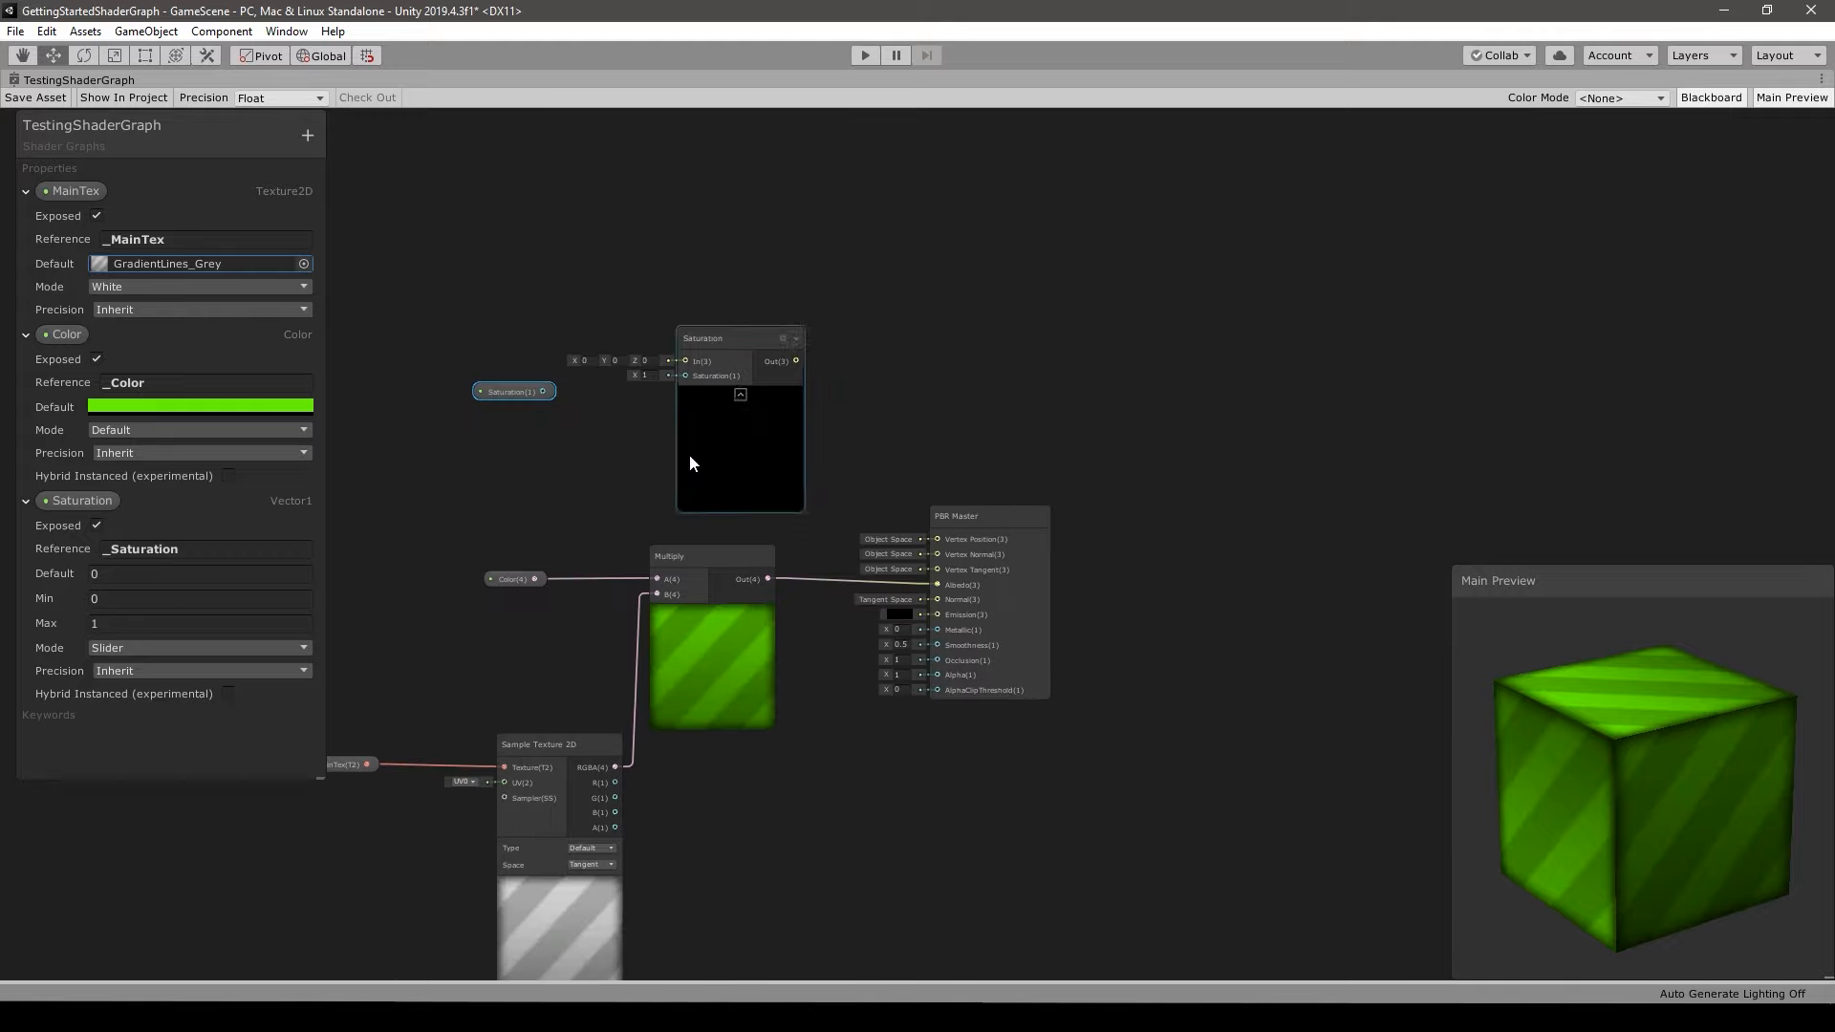
drag(455, 266, 928, 426)
drag(988, 517, 1192, 521)
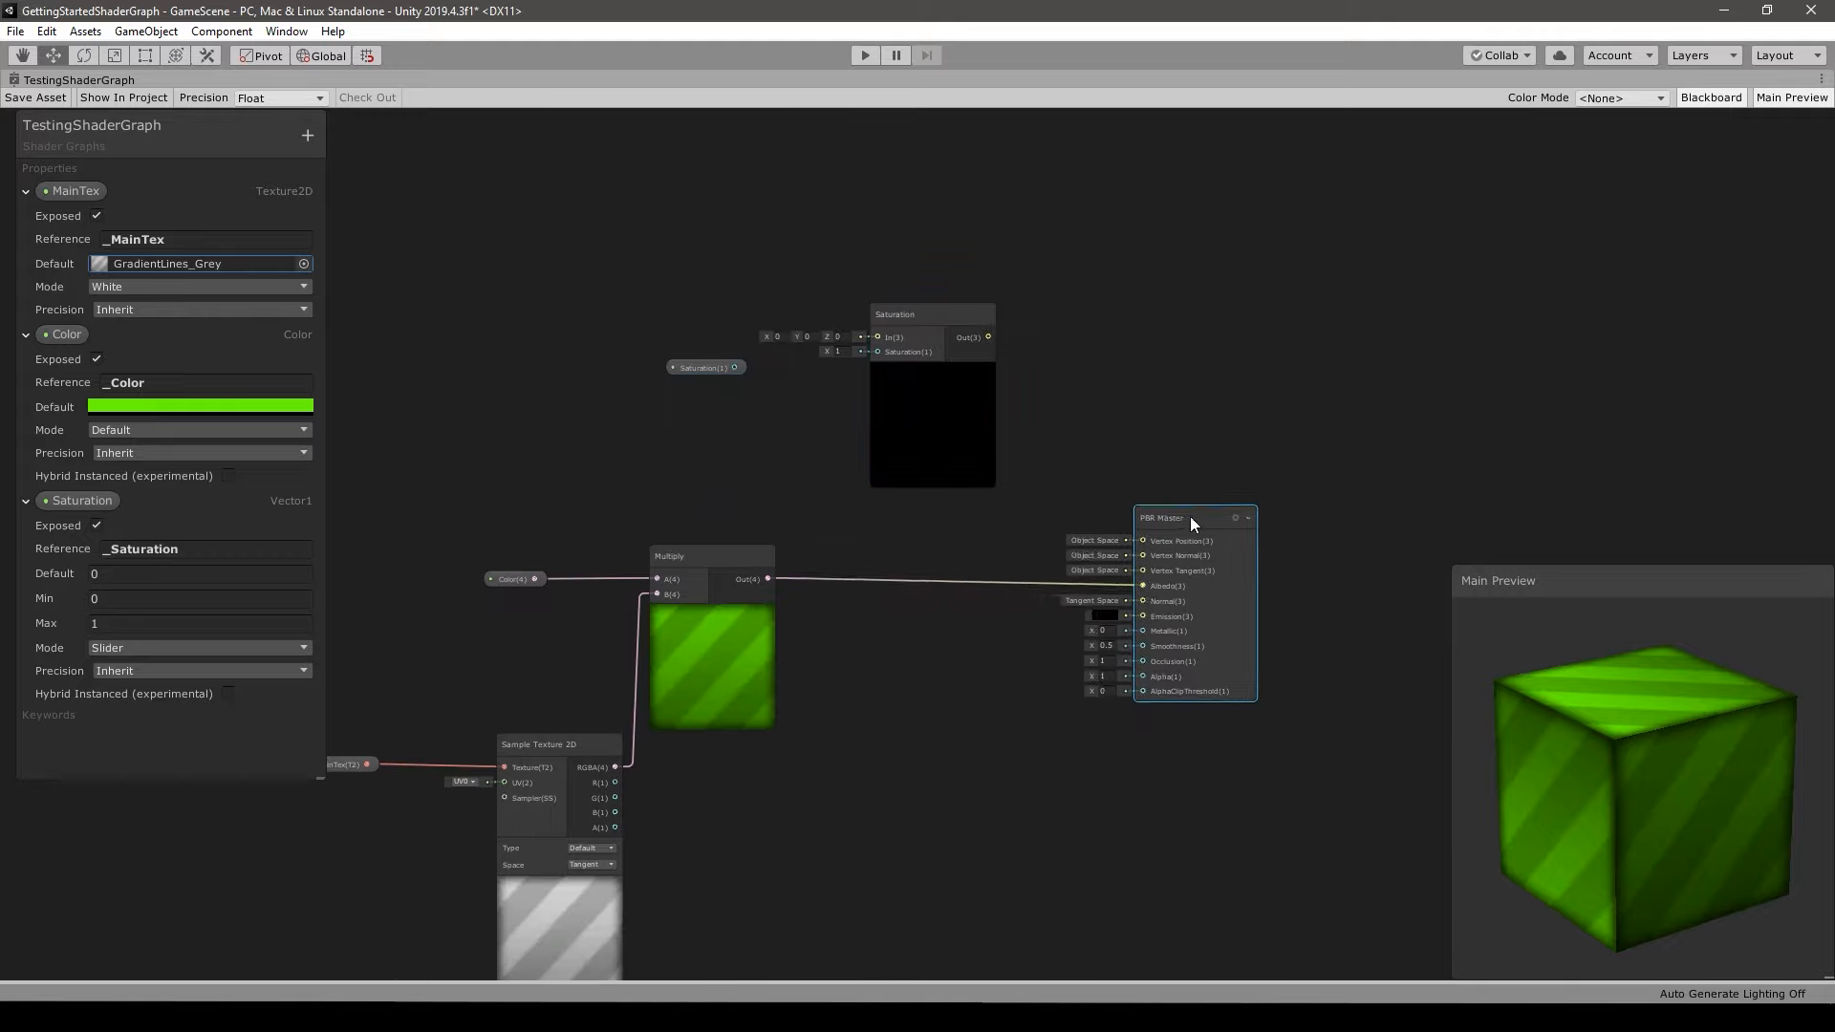
- Connect Multiply's output to the Saturation node's In and the Saturation property to its Saturation input
drag(764, 579, 877, 337)
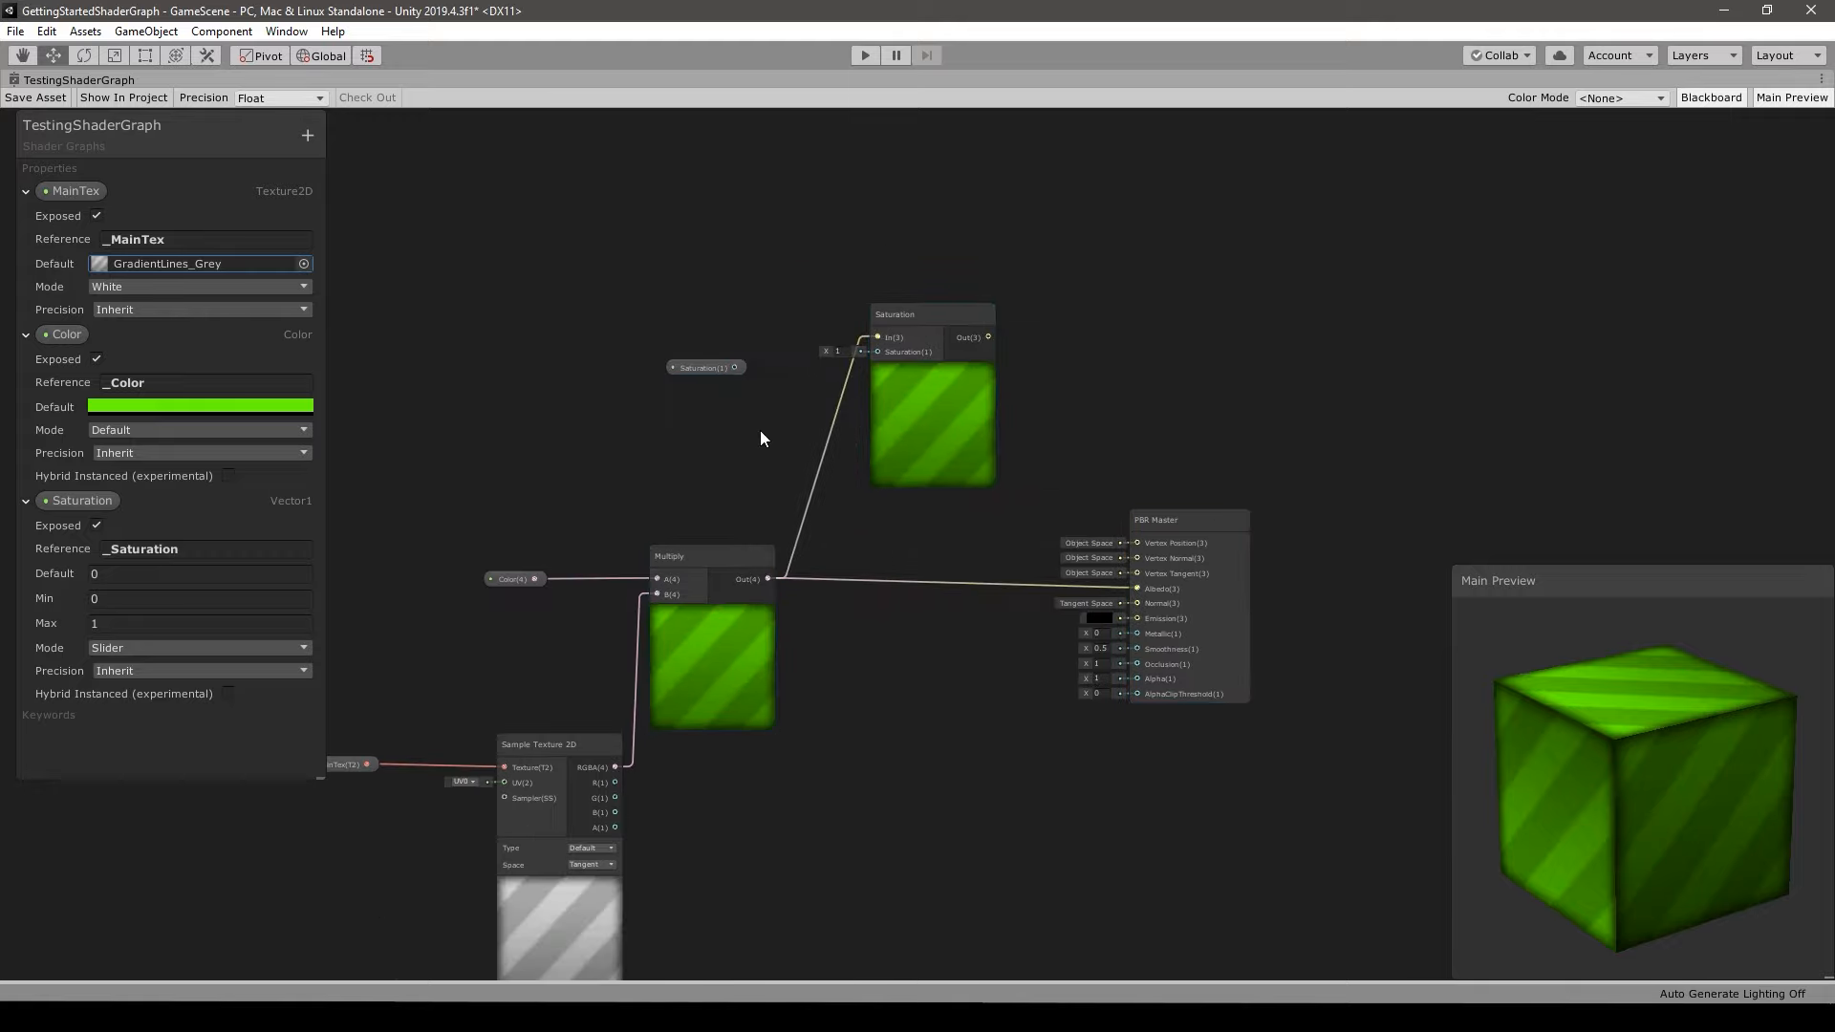
scroll(761, 432, up, 1)
drag(717, 340, 924, 308)
- Connect the Saturation node's output to PBR Master's Albedo in place of Multiply, and save the graph
scroll(896, 352, up, 1)
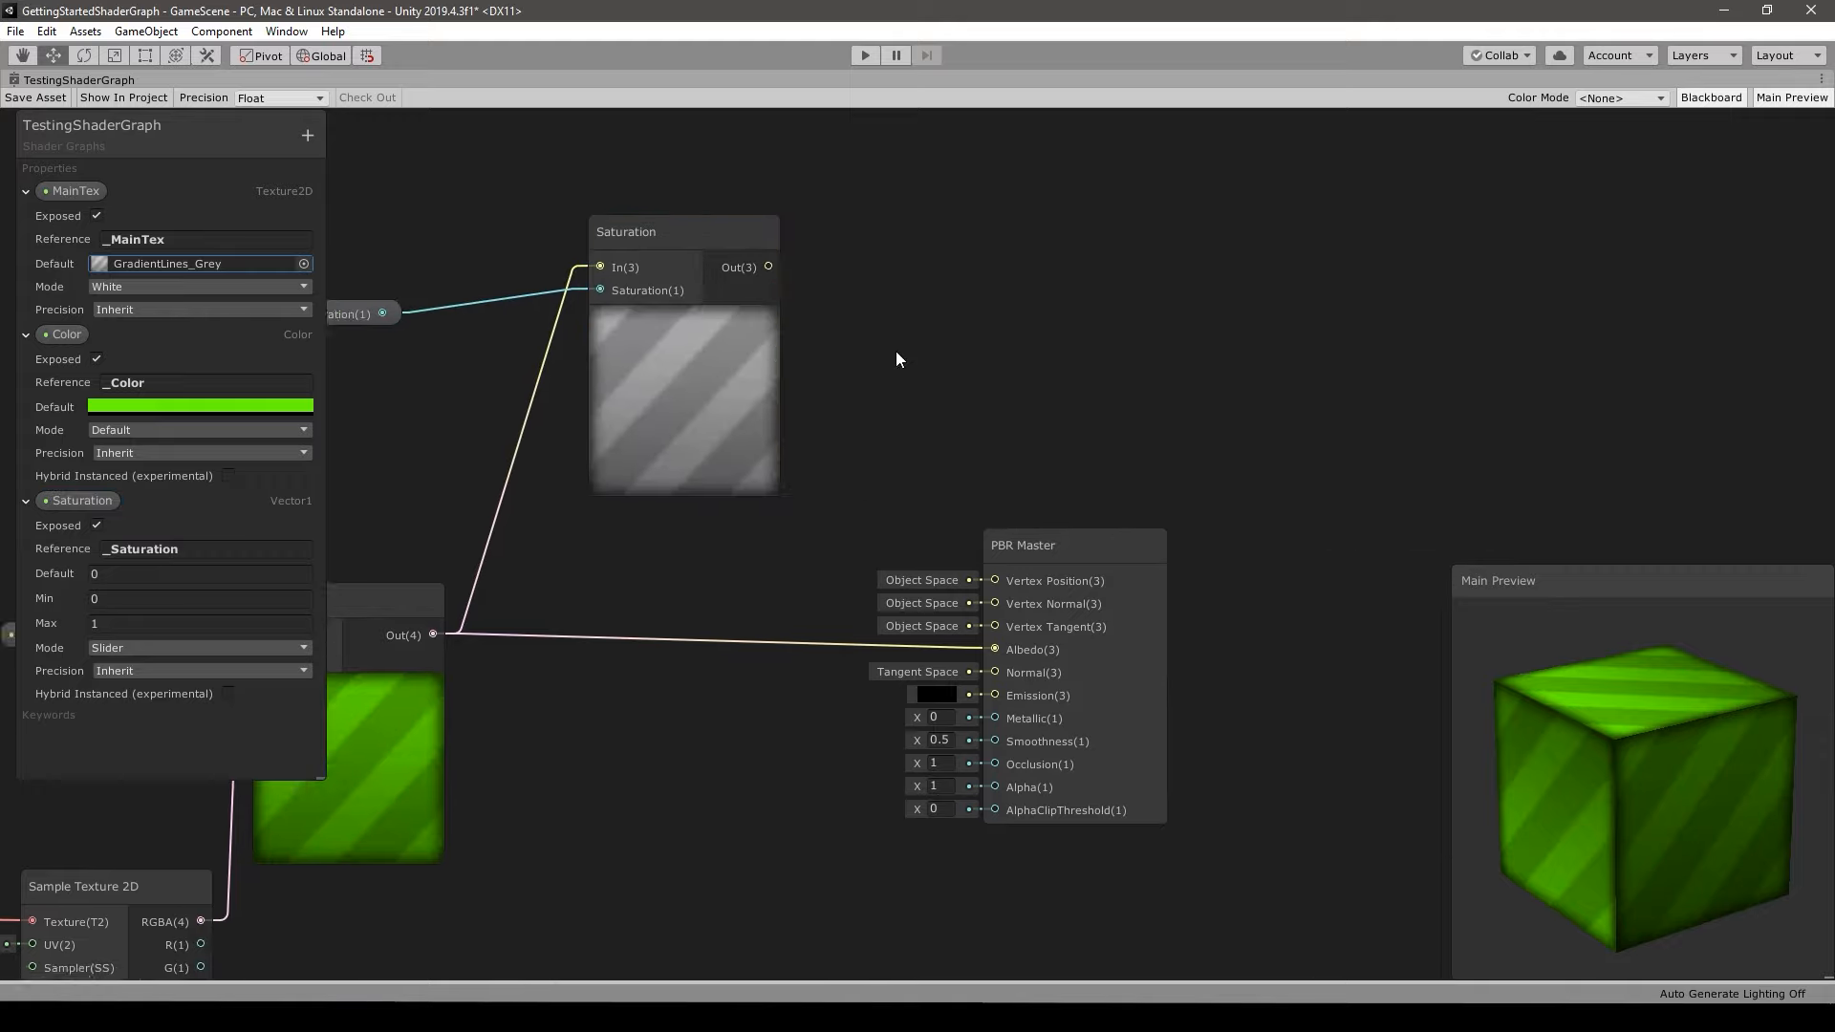
middle_drag(896, 359, 806, 355)
drag(679, 262, 903, 644)
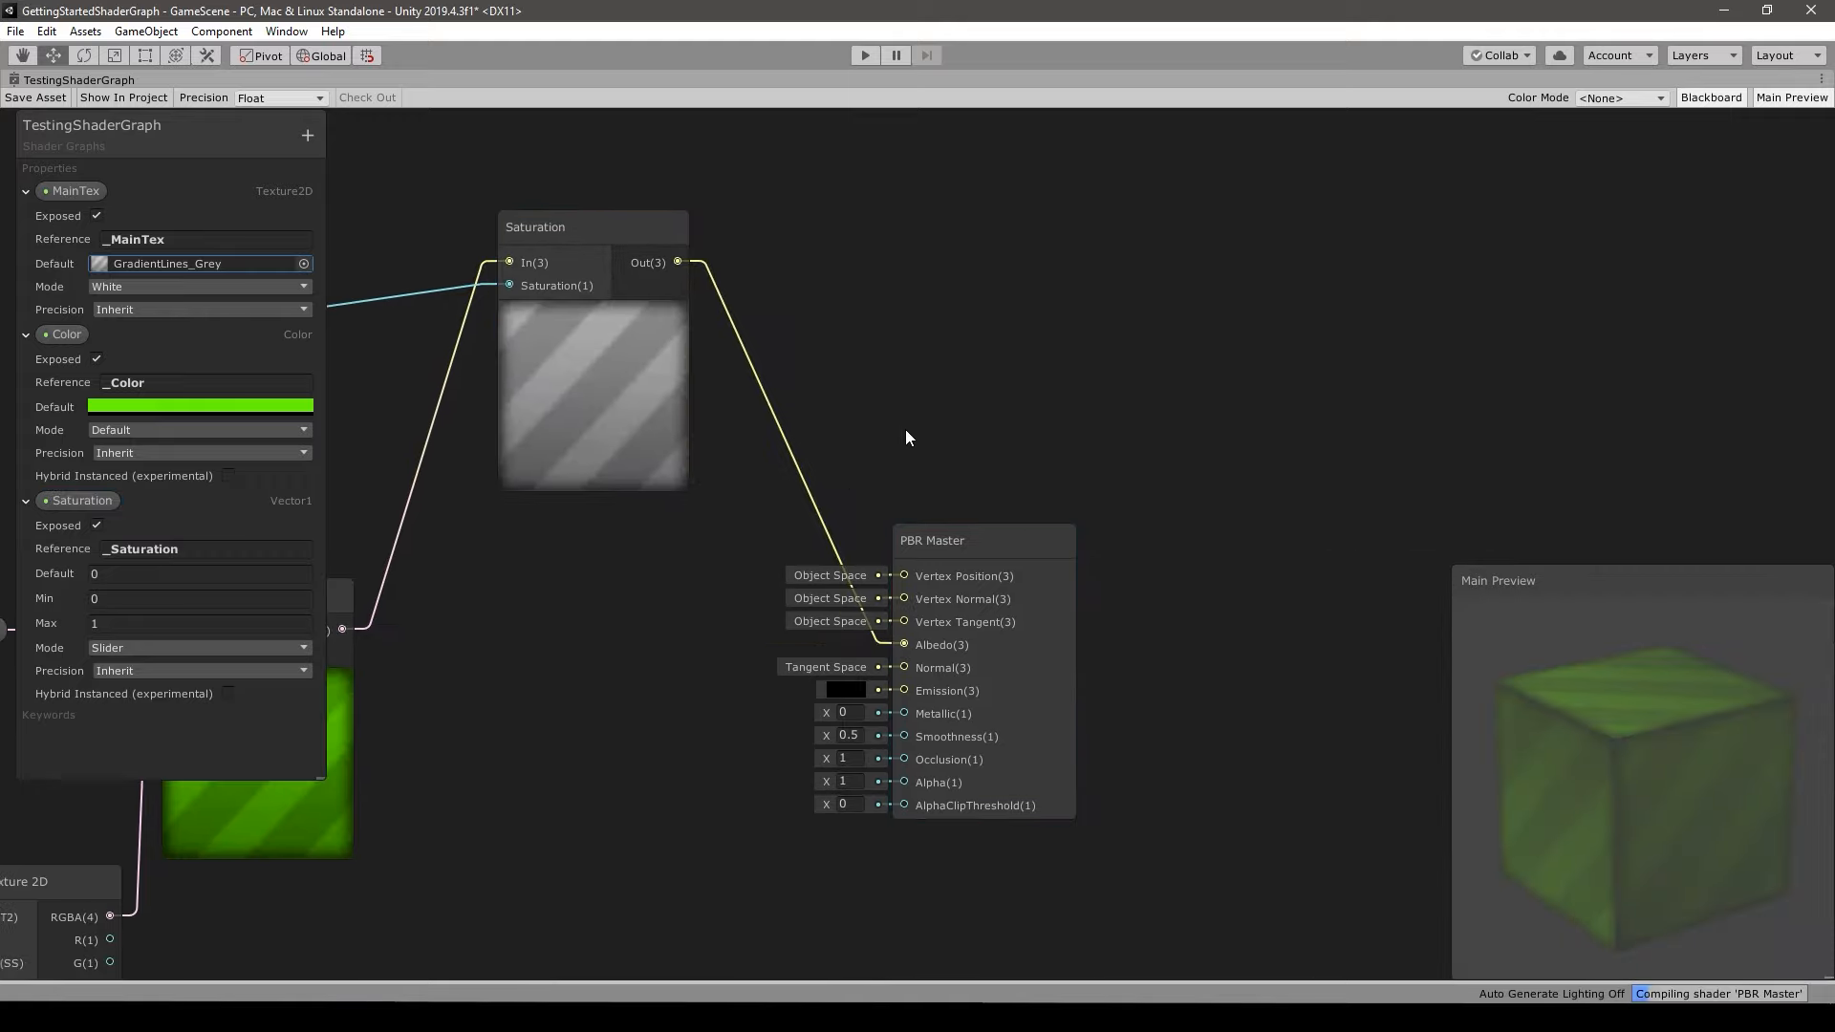
click(35, 97)
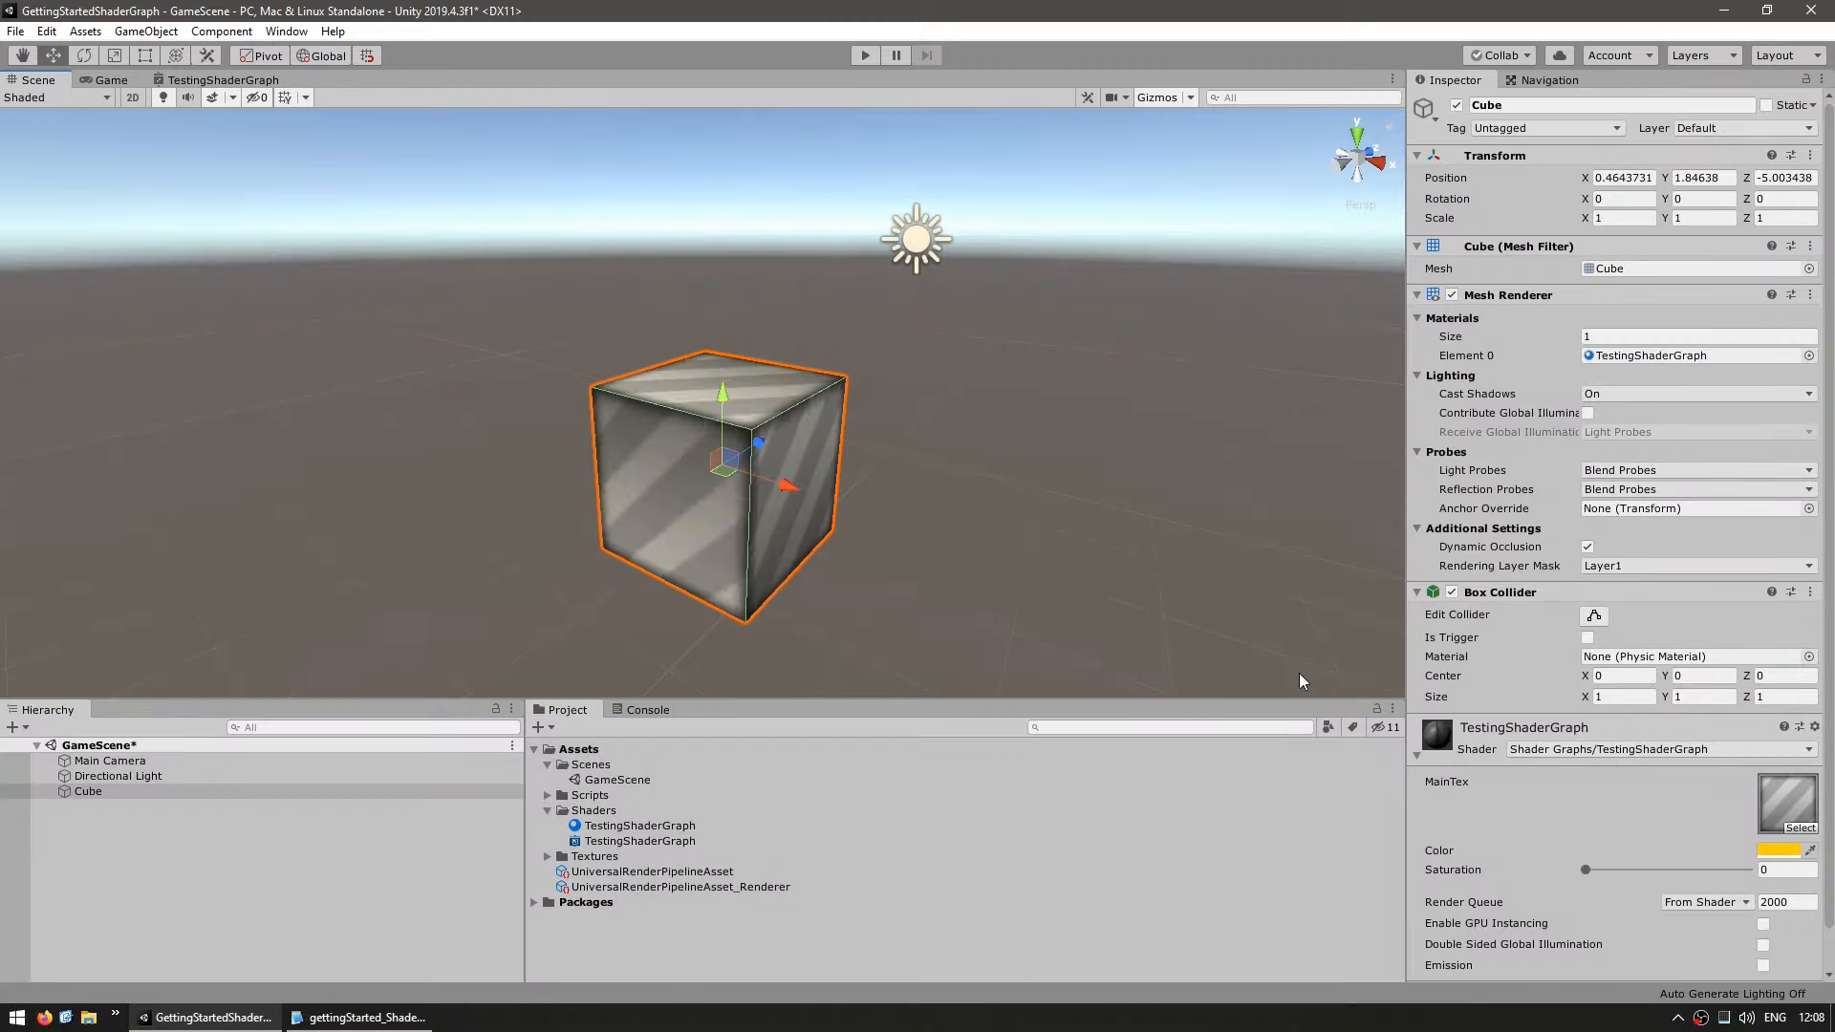
- Set the cube material's Saturation to 1 and its MainTex to the GradientLines texture
click(1496, 857)
click(1812, 827)
double_click(1109, 237)
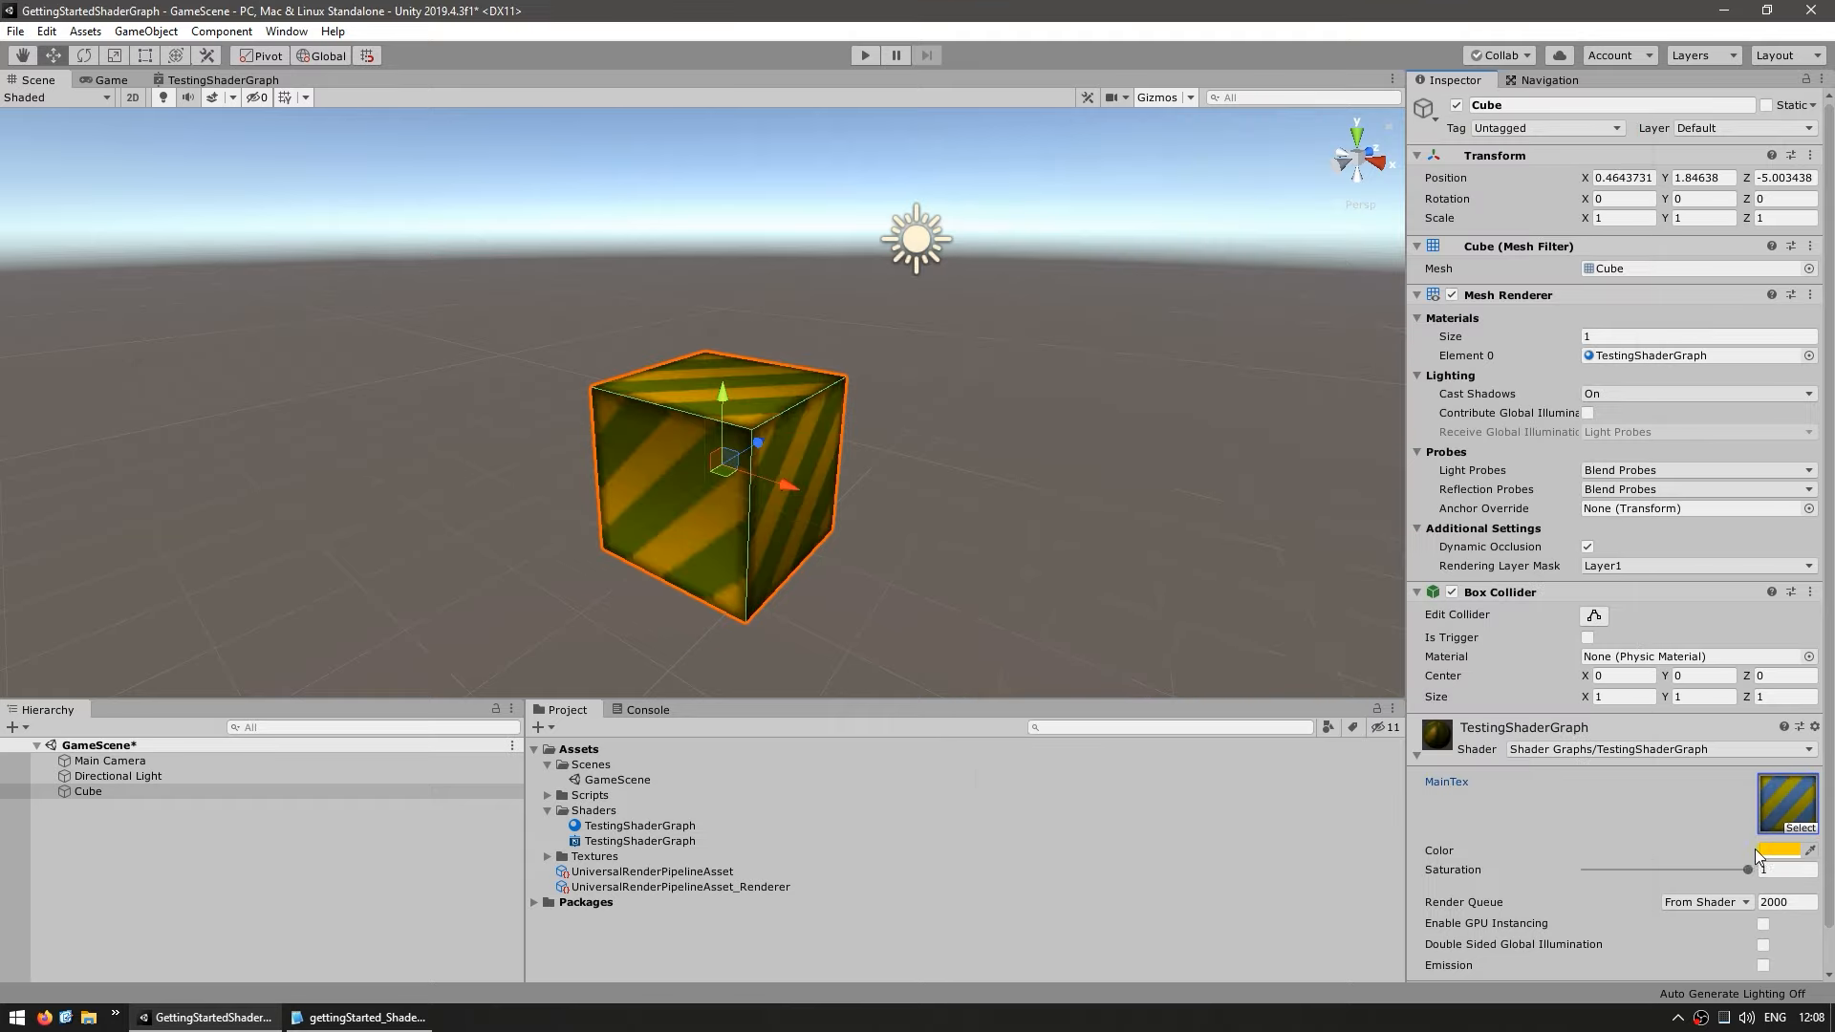
- Set the cube material's Color to white FFFFFF and test the Saturation slider on it, finishing at 1
click(1780, 849)
drag(1602, 524, 1108, 158)
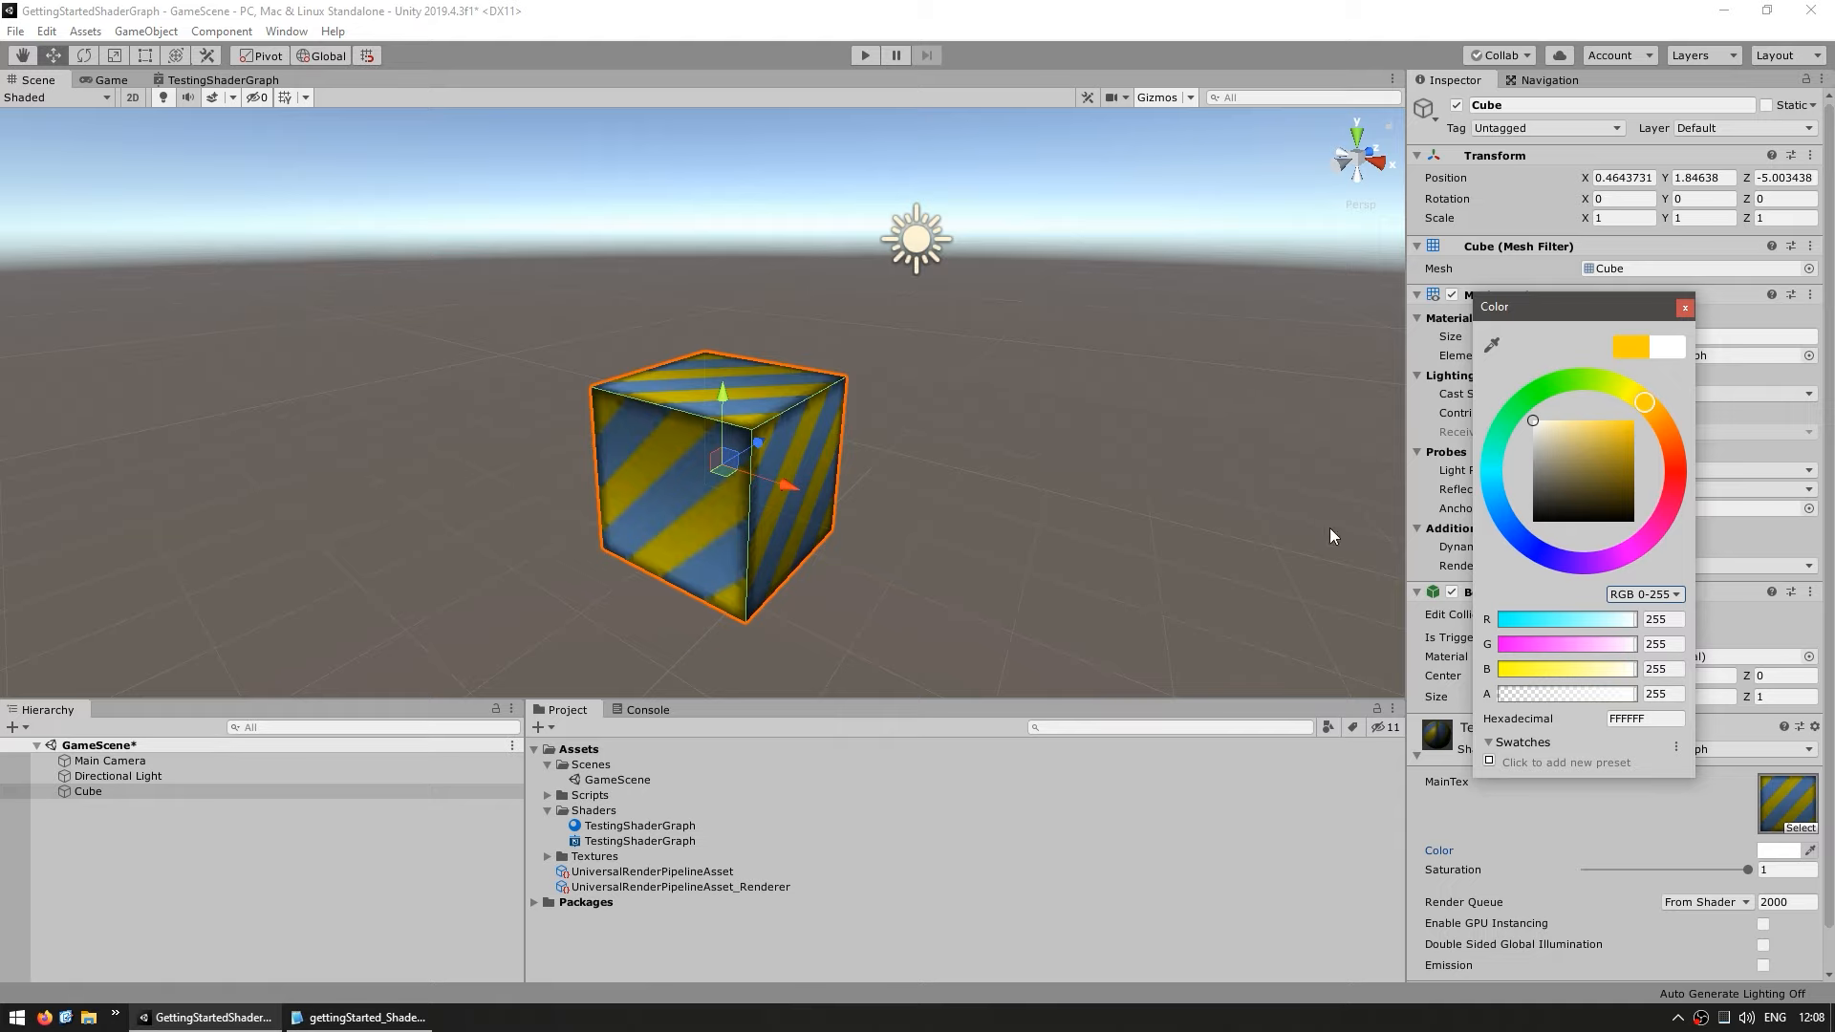
drag(1680, 872, 1833, 765)
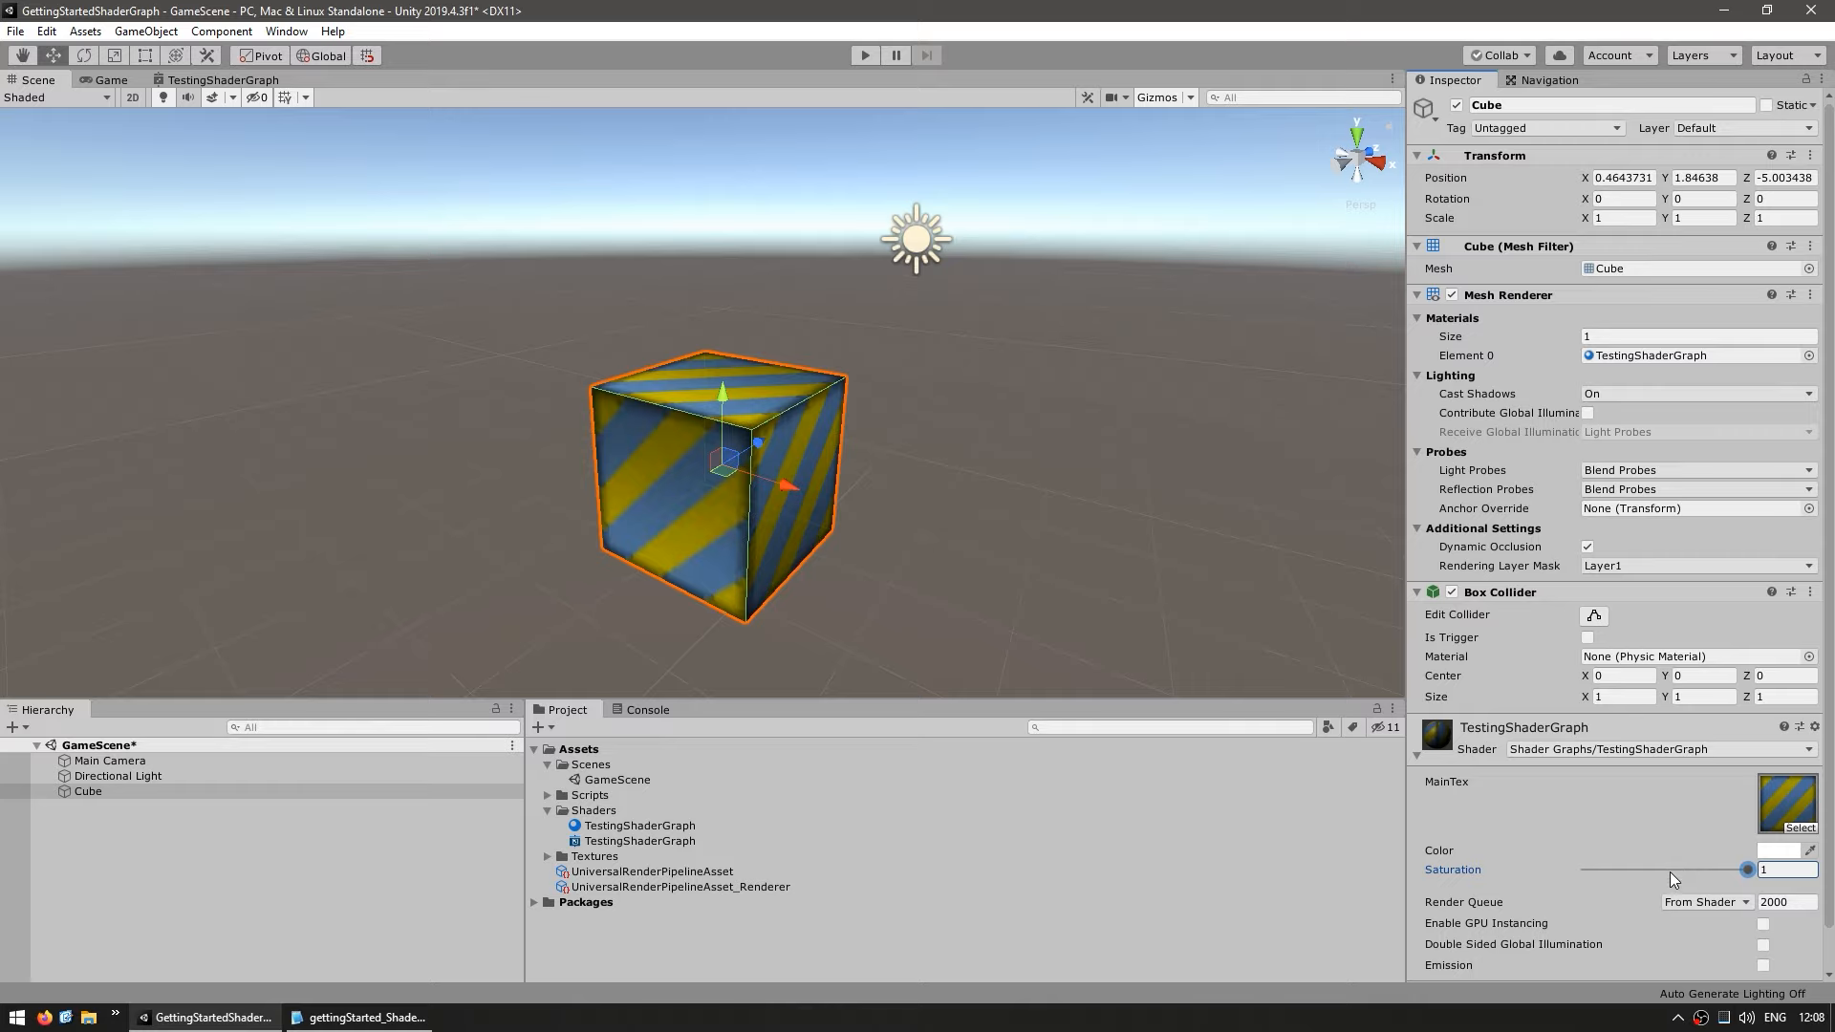
click(1045, 508)
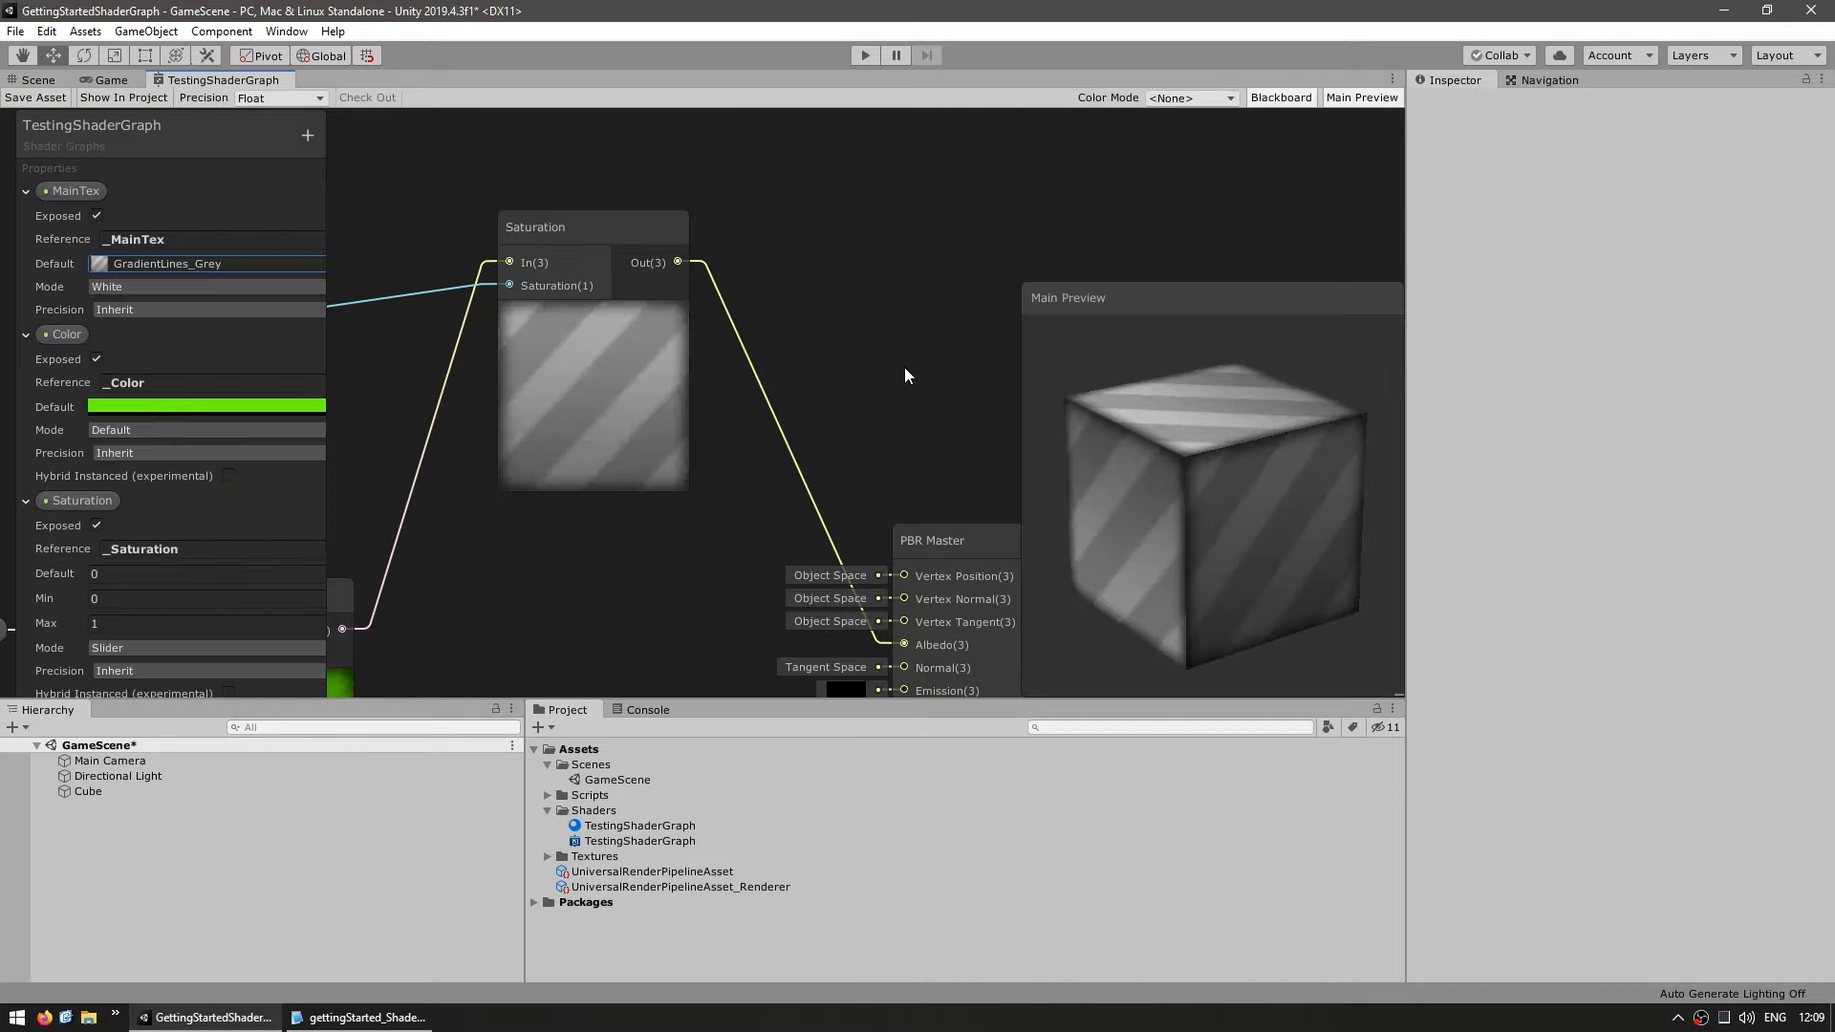
scroll(904, 367, down, 2)
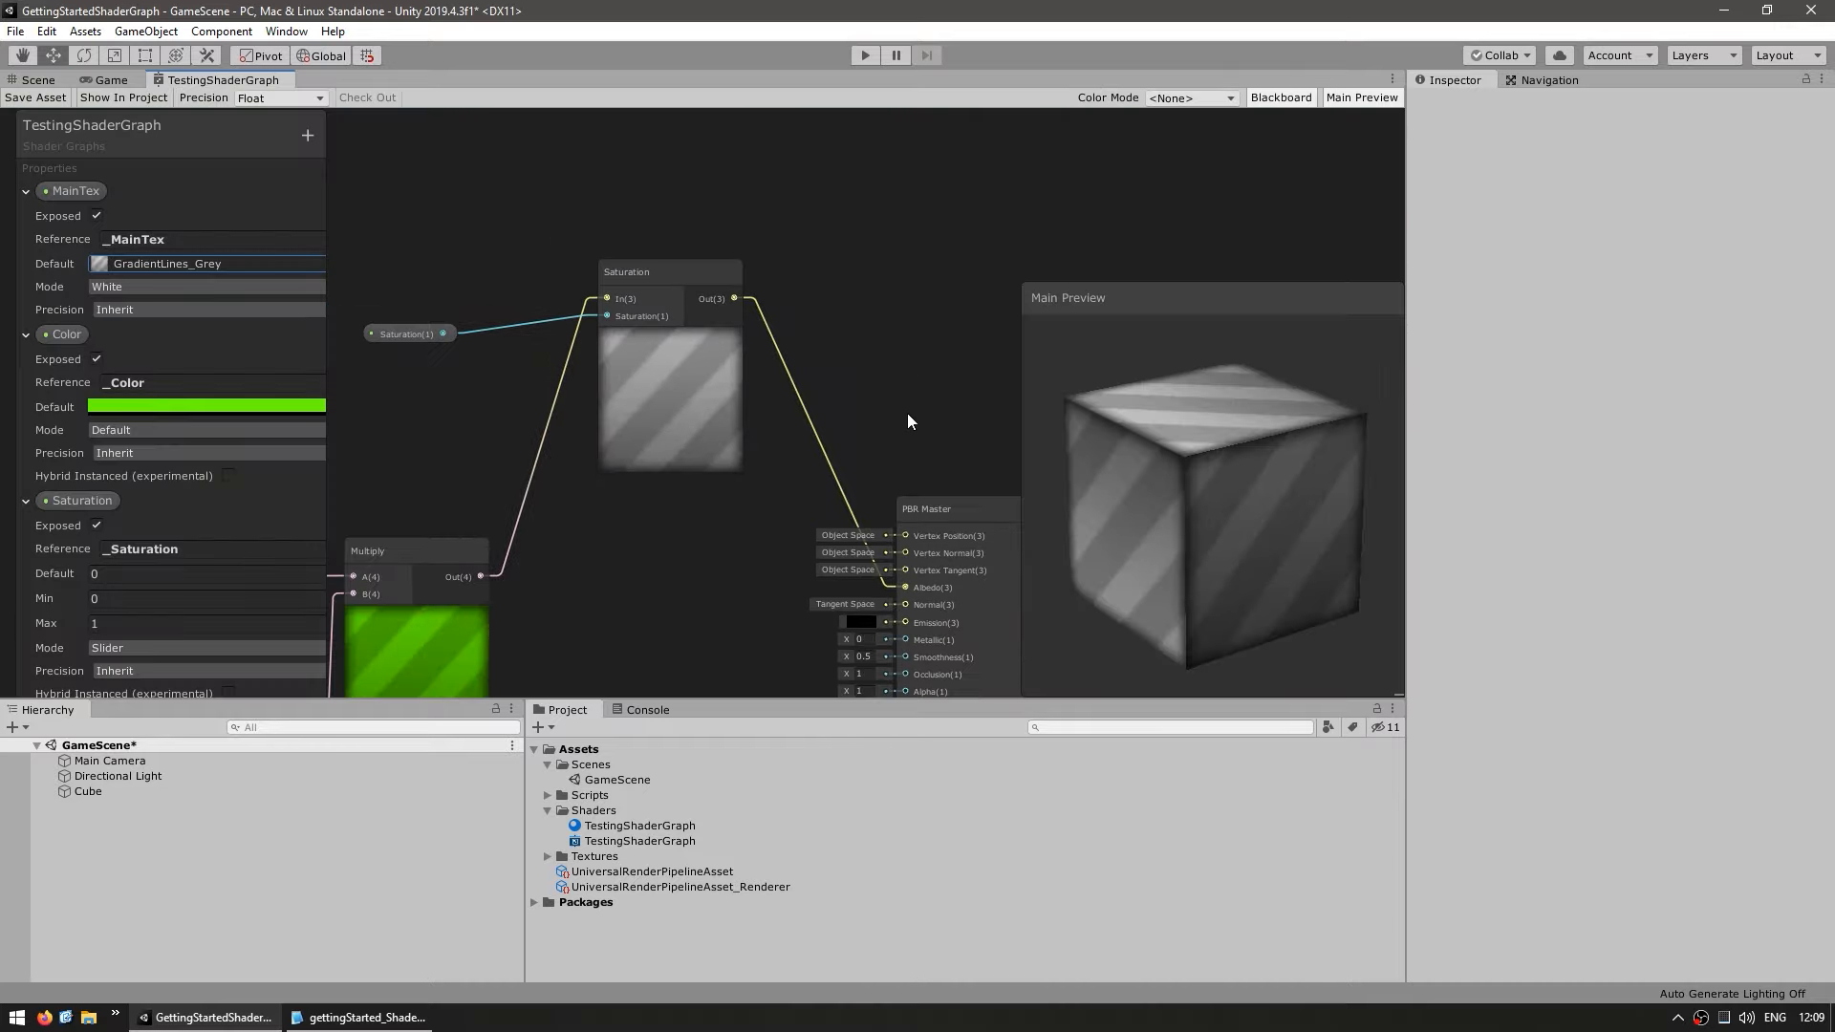
middle_drag(908, 413, 727, 222)
drag(956, 287, 626, 616)
click(532, 495)
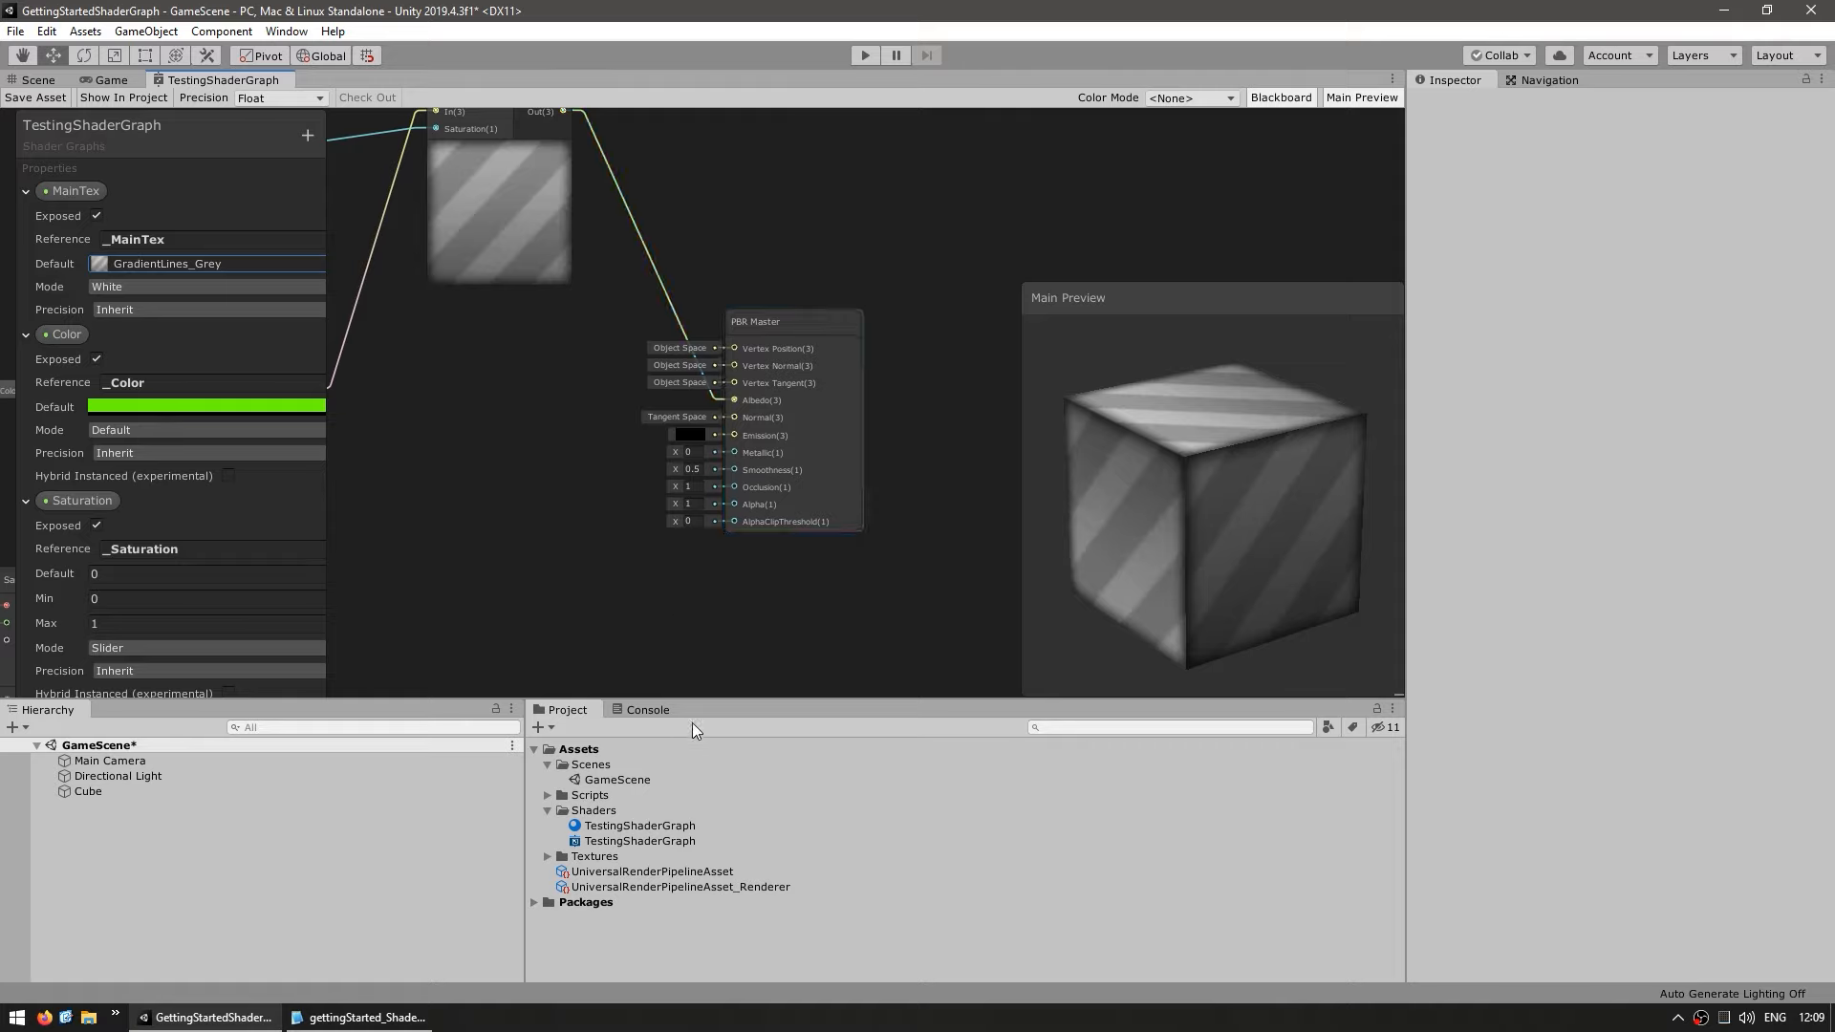
right_click(595, 810)
mouse_move(680, 333)
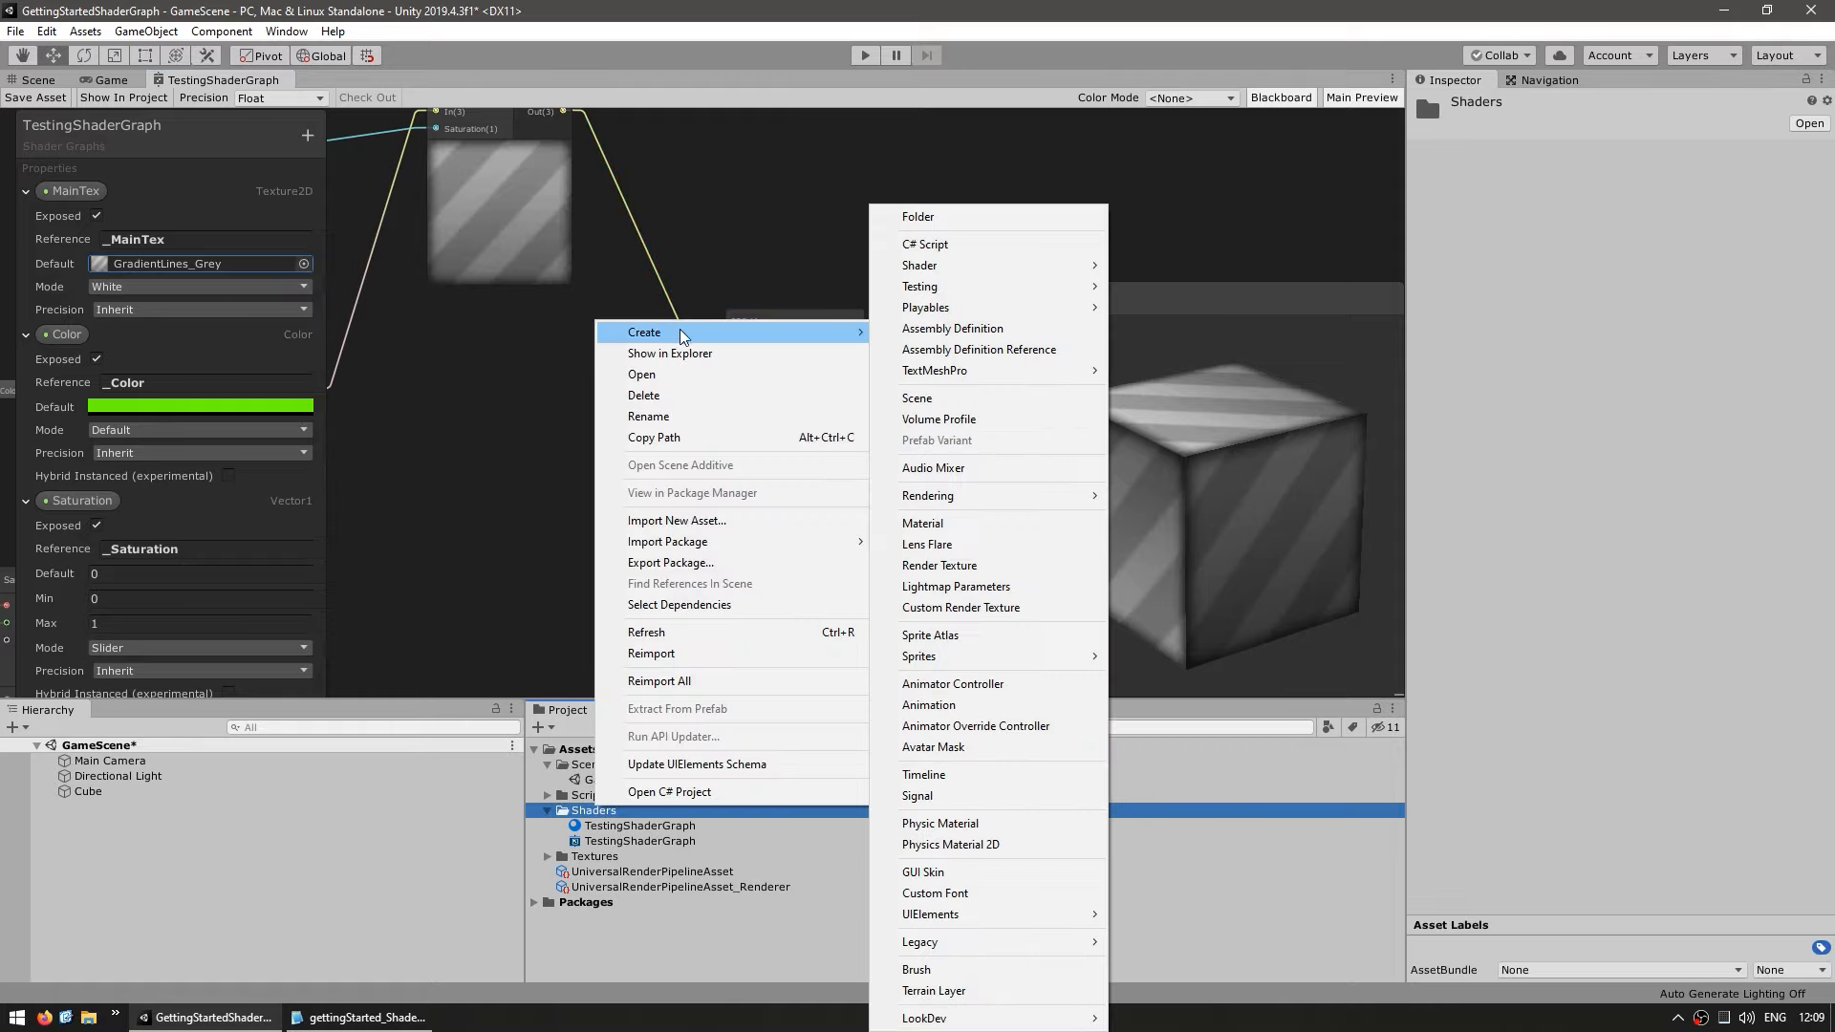
mouse_move(945, 265)
mouse_move(1203, 378)
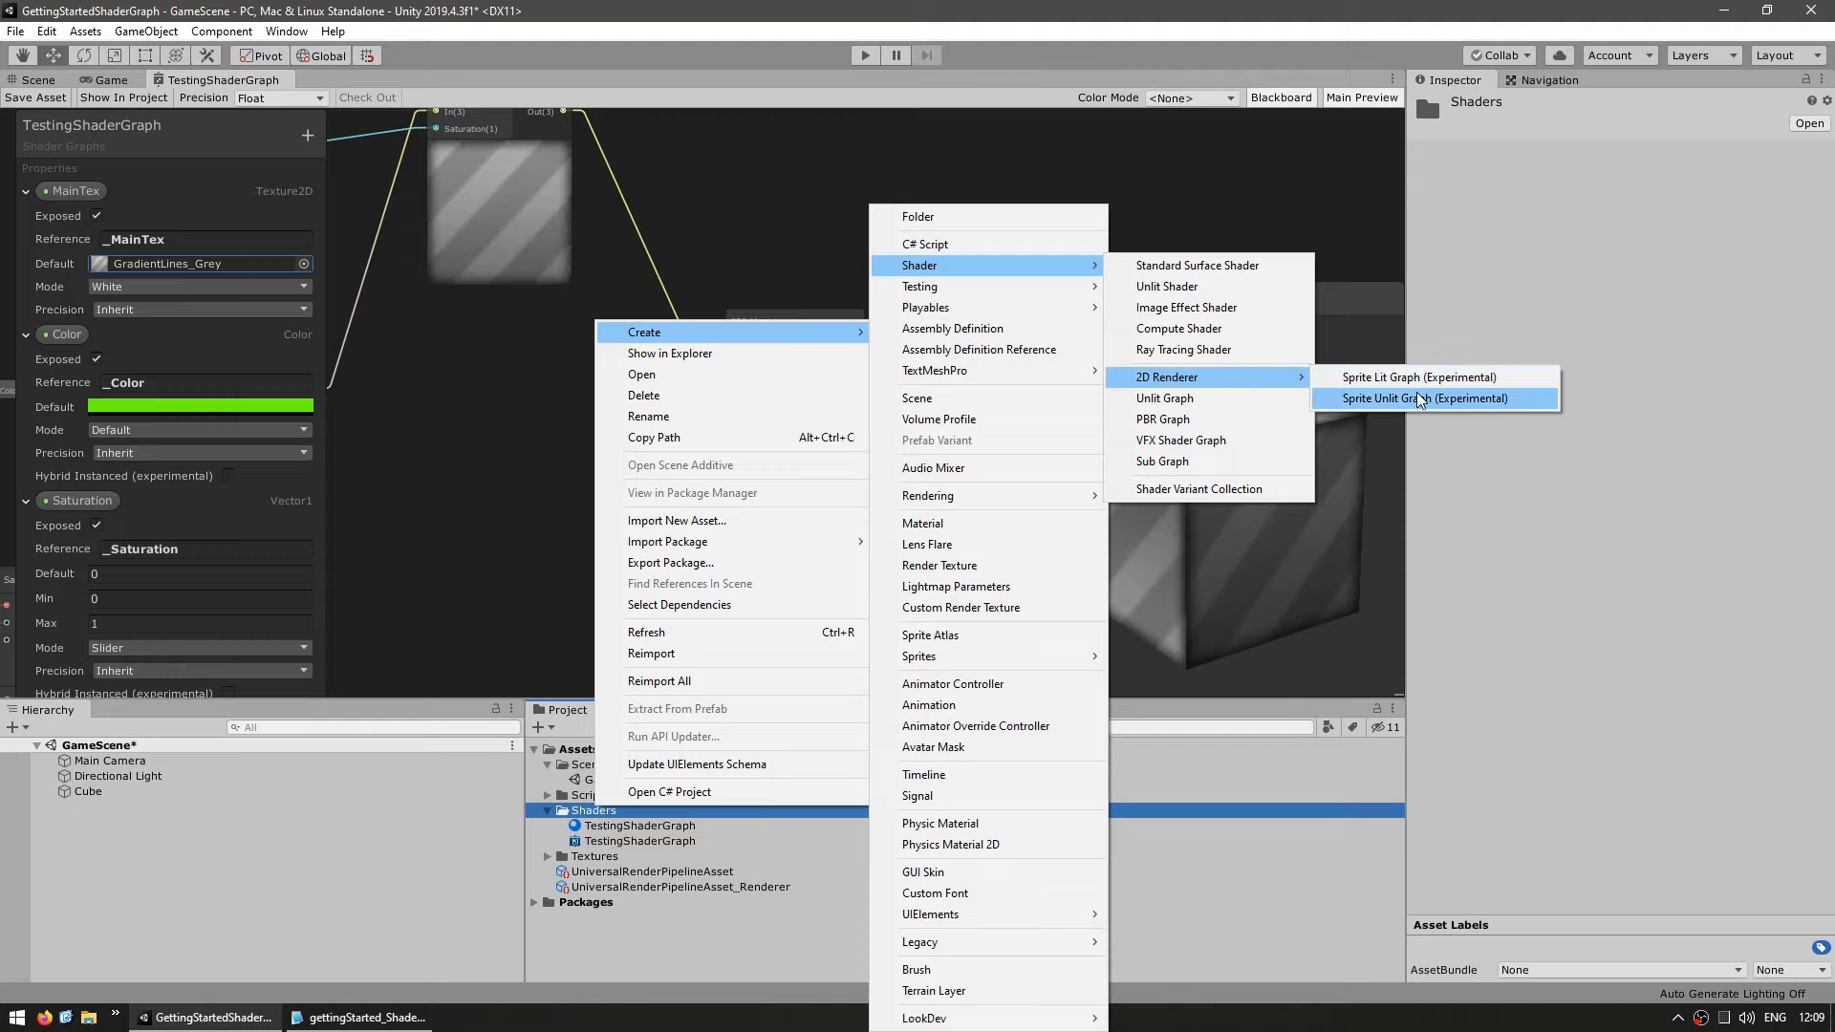
click(1317, 284)
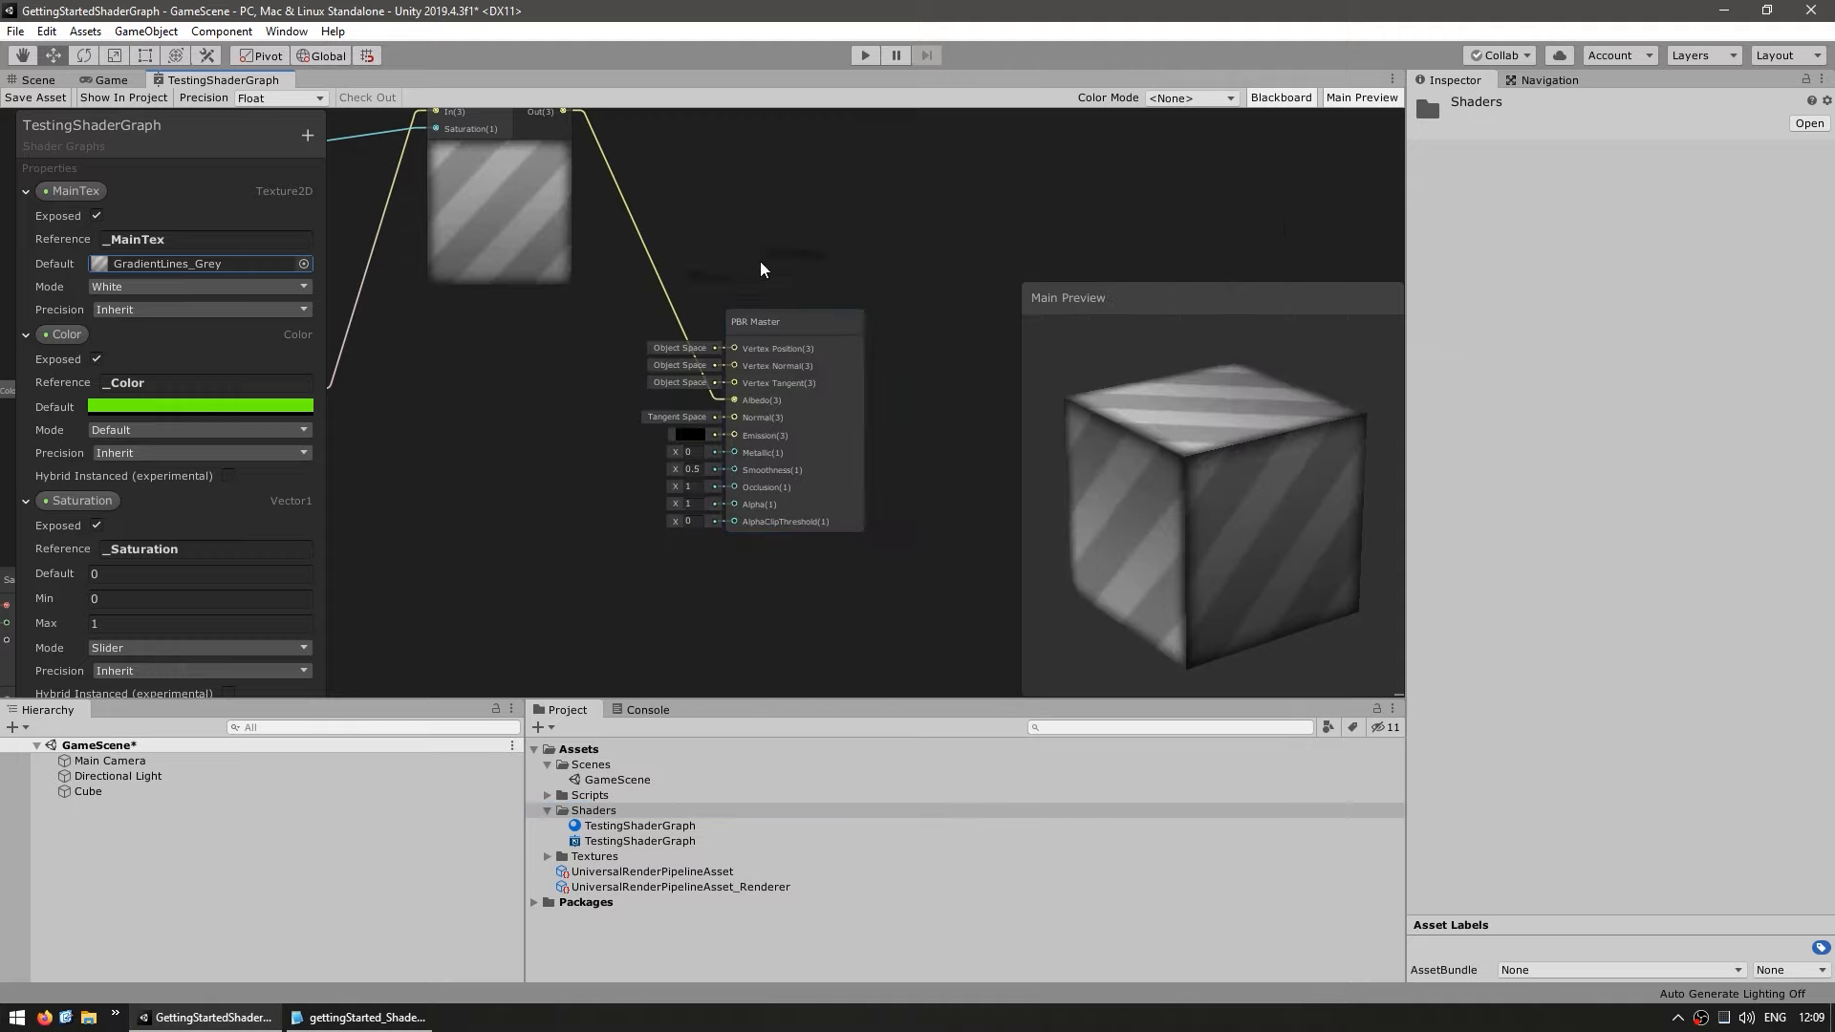
- Add a Sprite Unlit Master node below PBR Master and set it as the graph's active master
middle_drag(864, 281, 823, 235)
key(space)
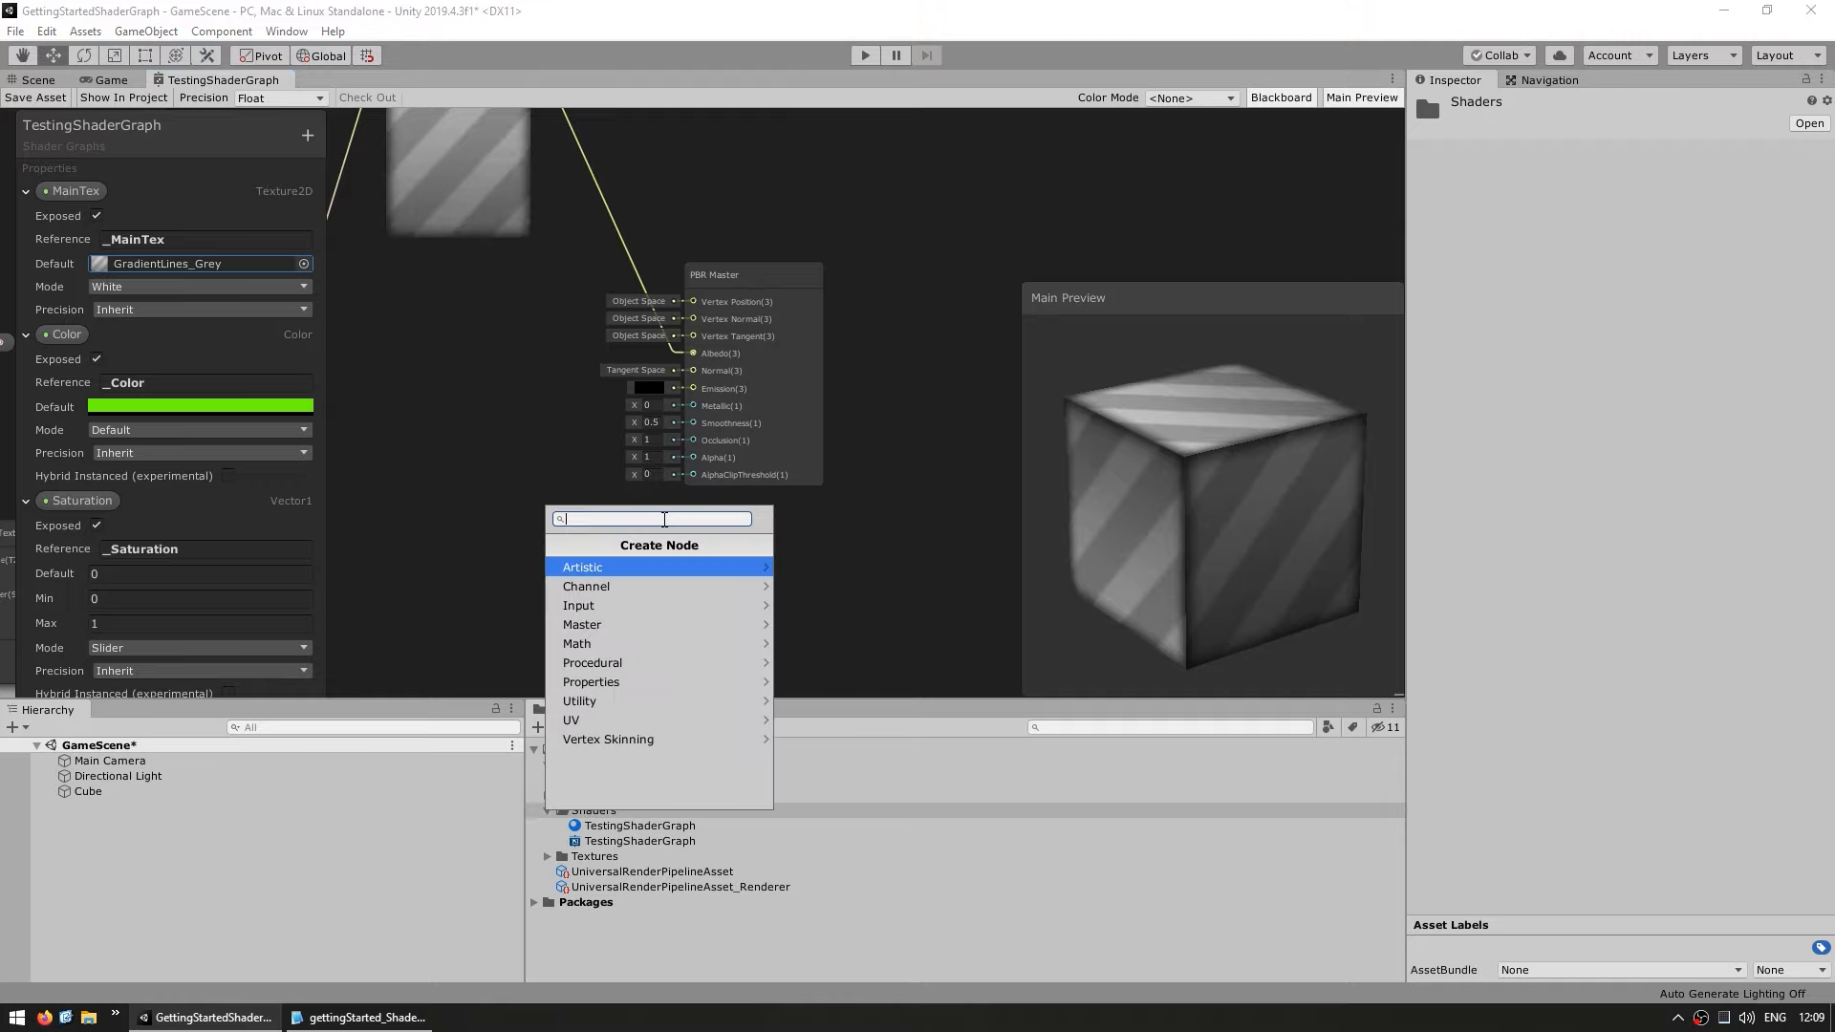
click(726, 624)
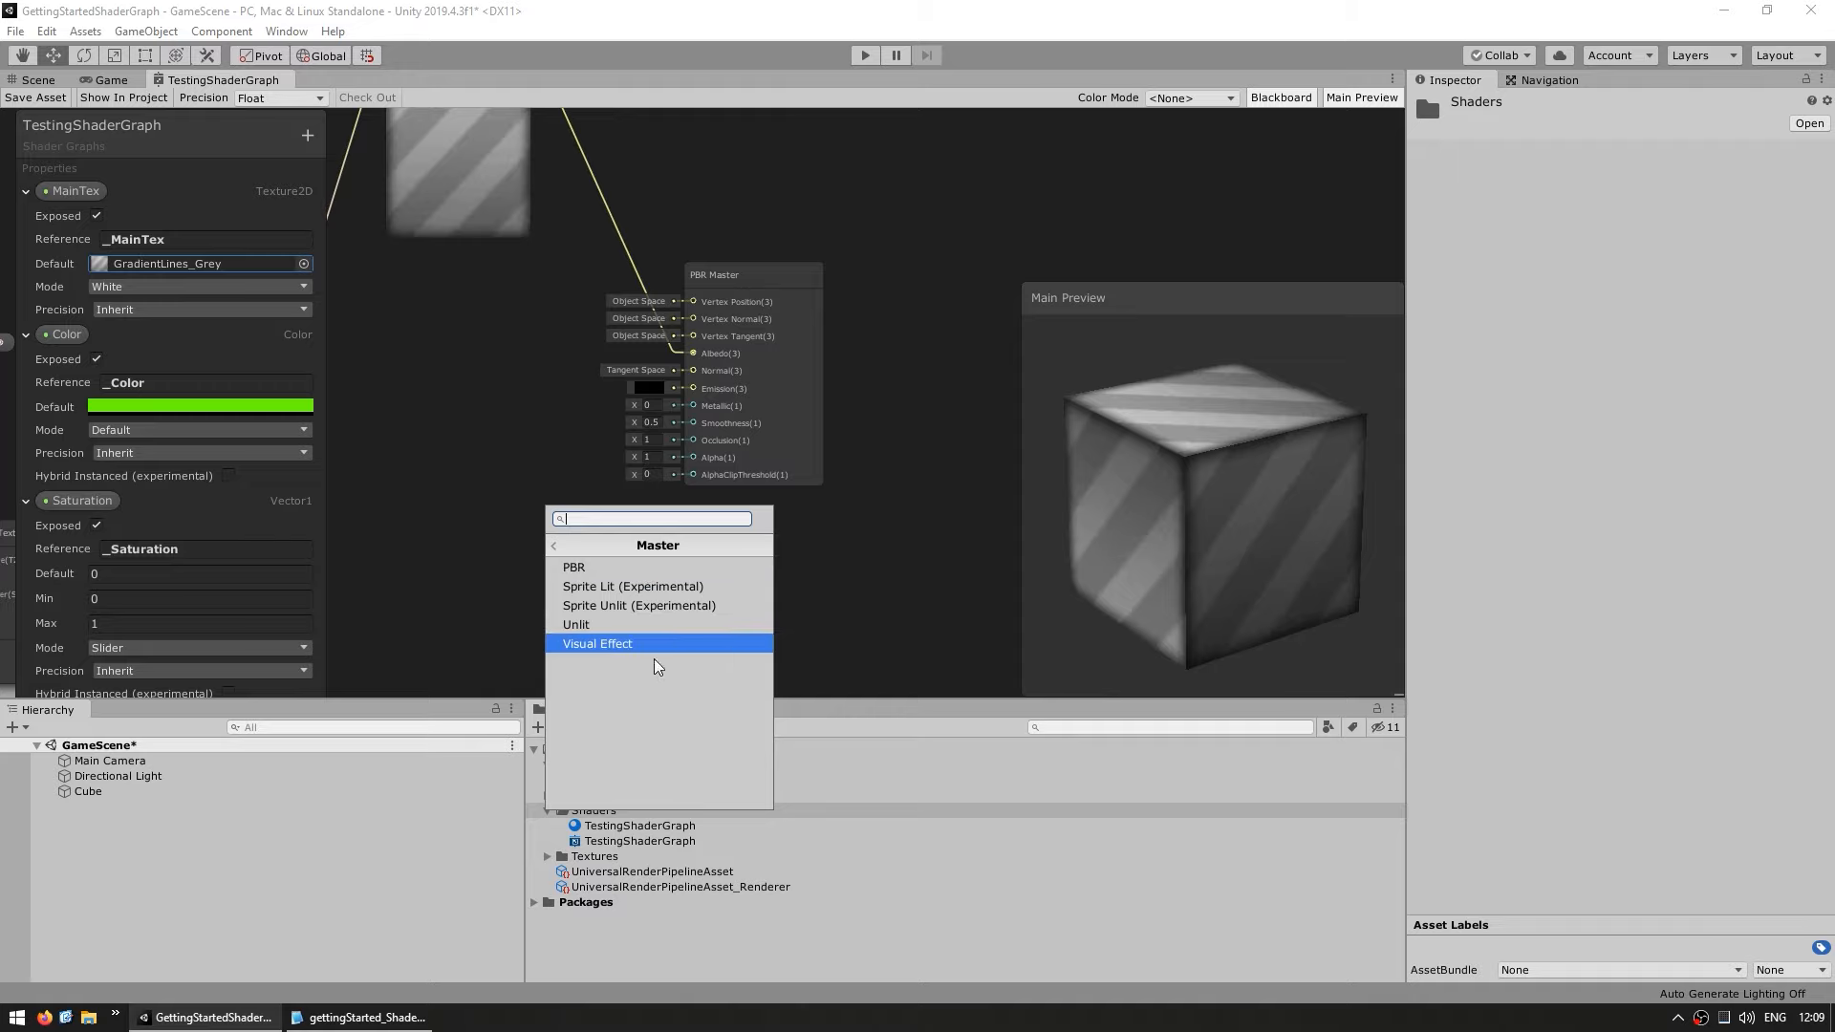
click(640, 608)
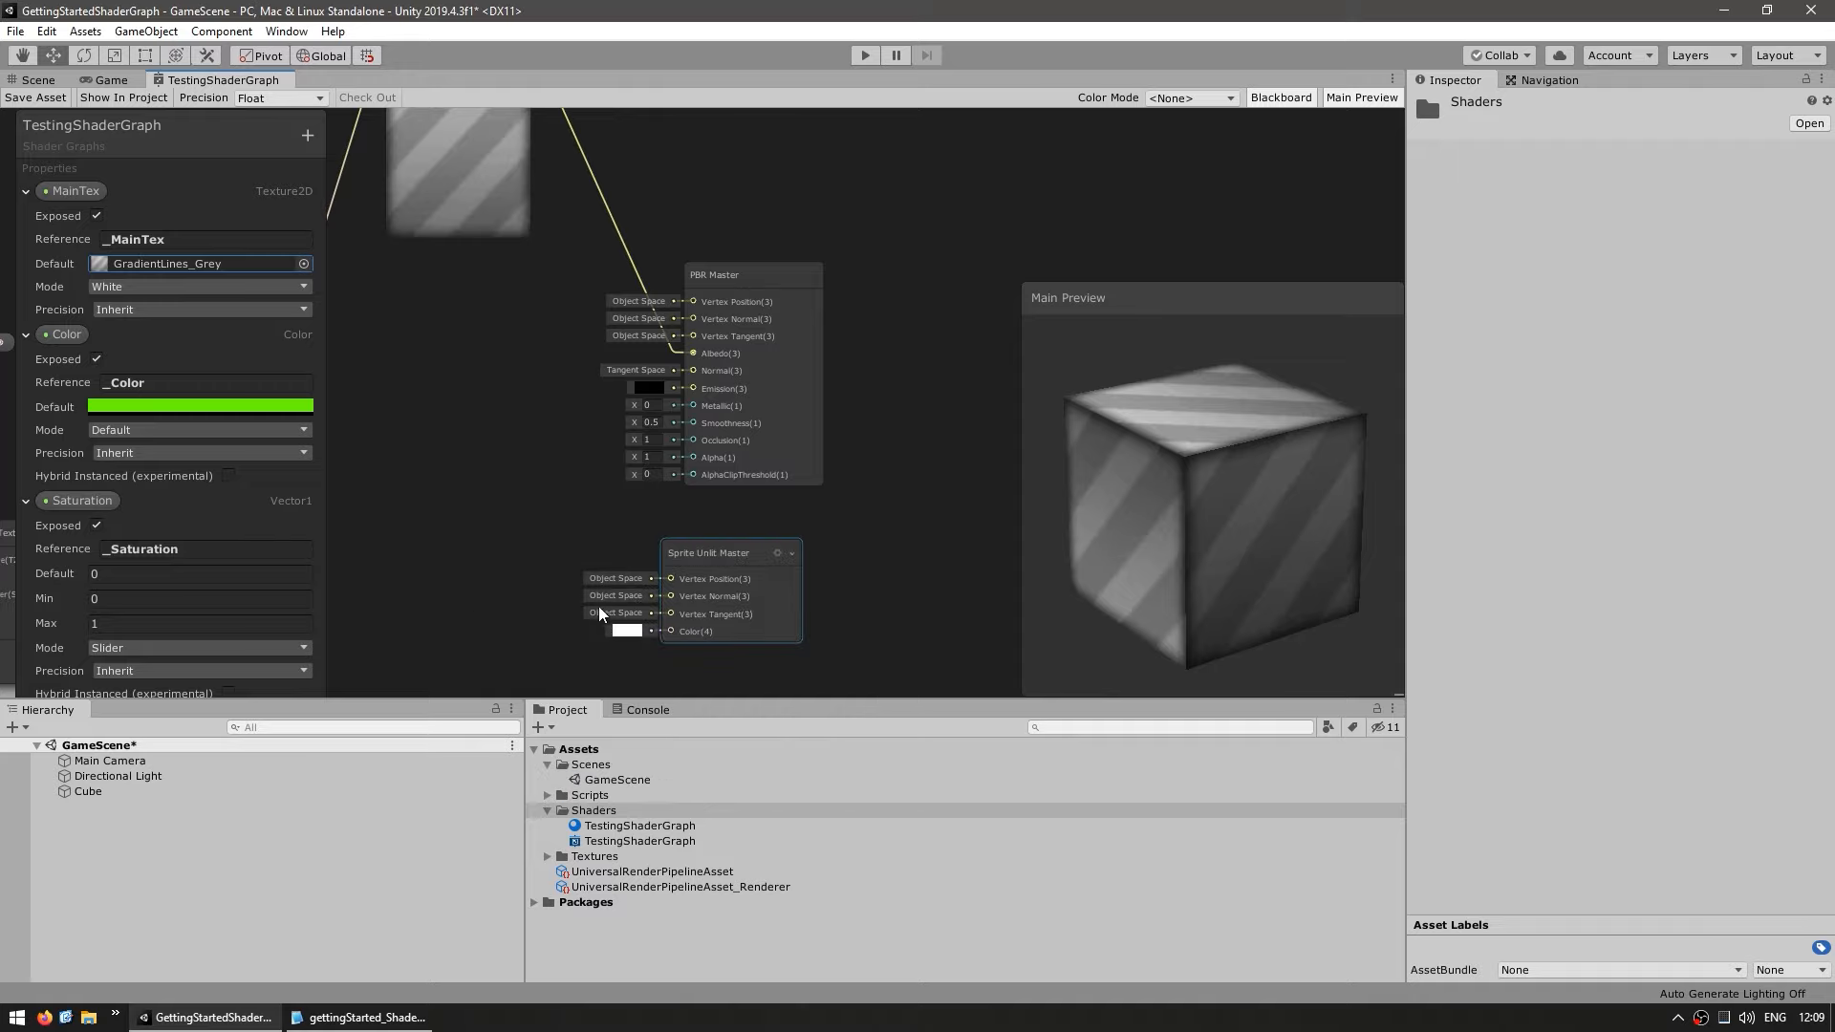
middle_drag(736, 557, 764, 468)
right_click(764, 468)
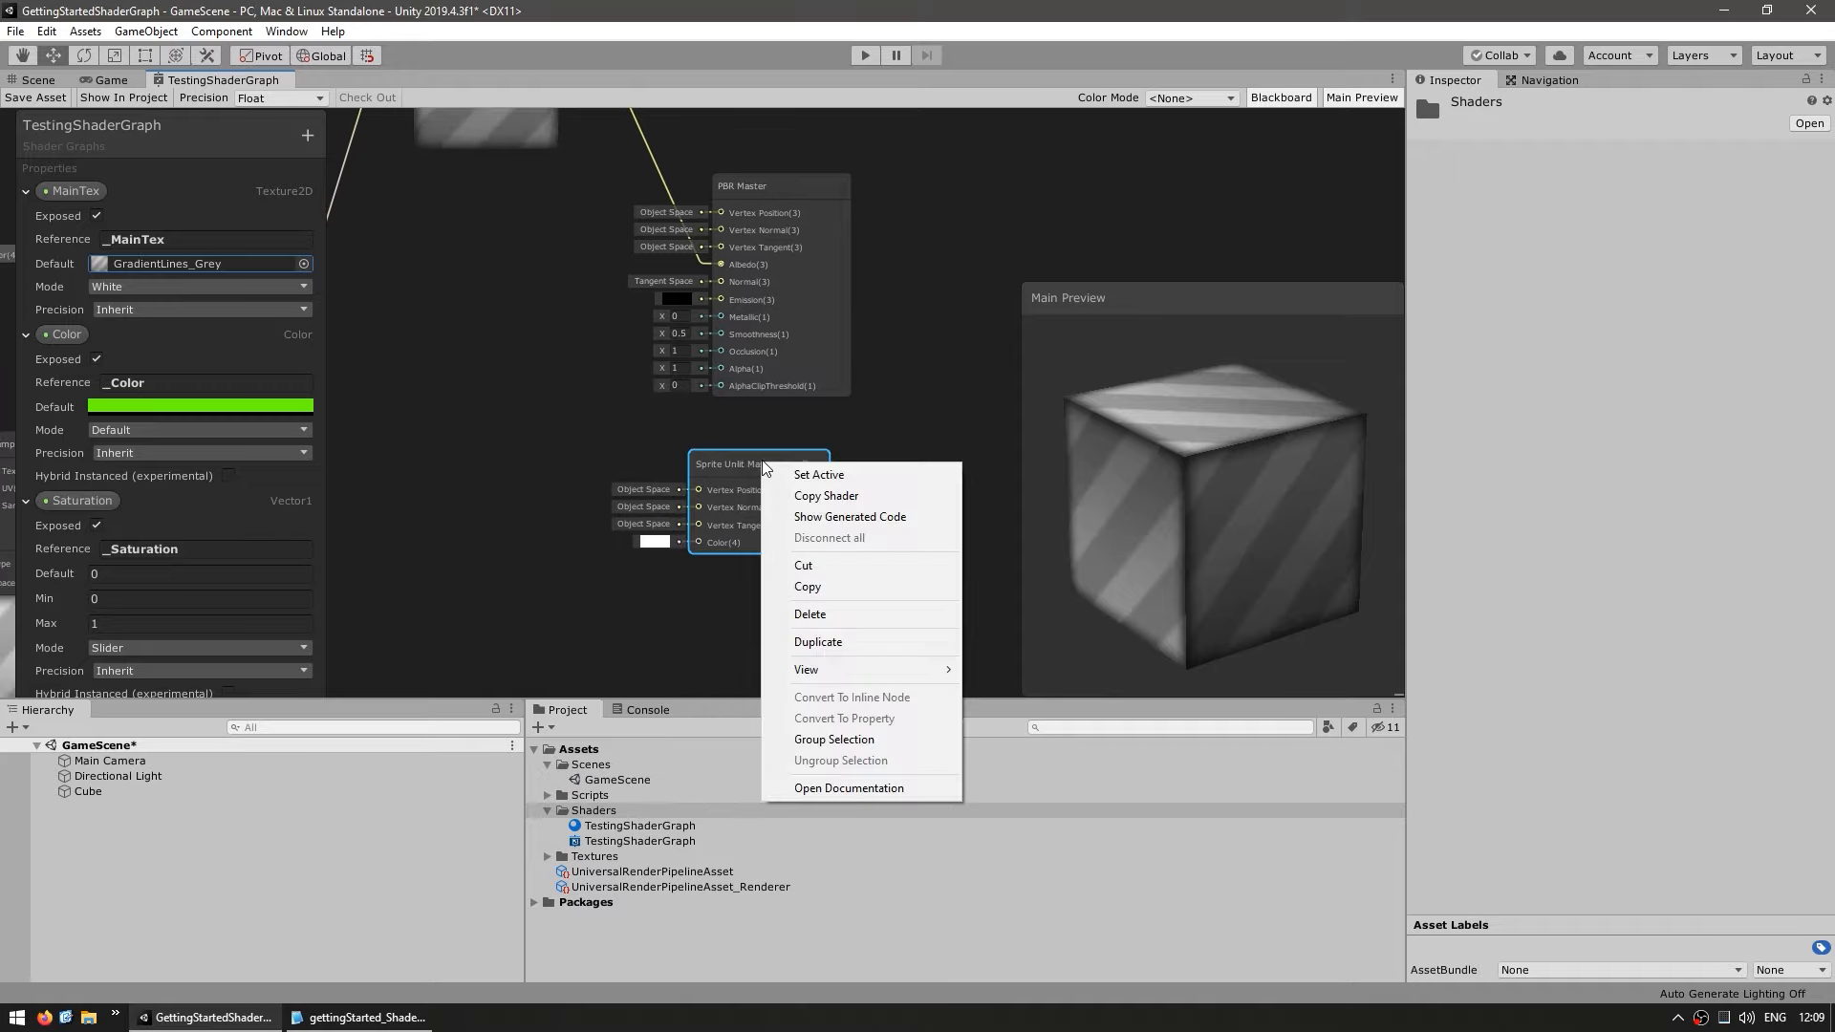
click(853, 478)
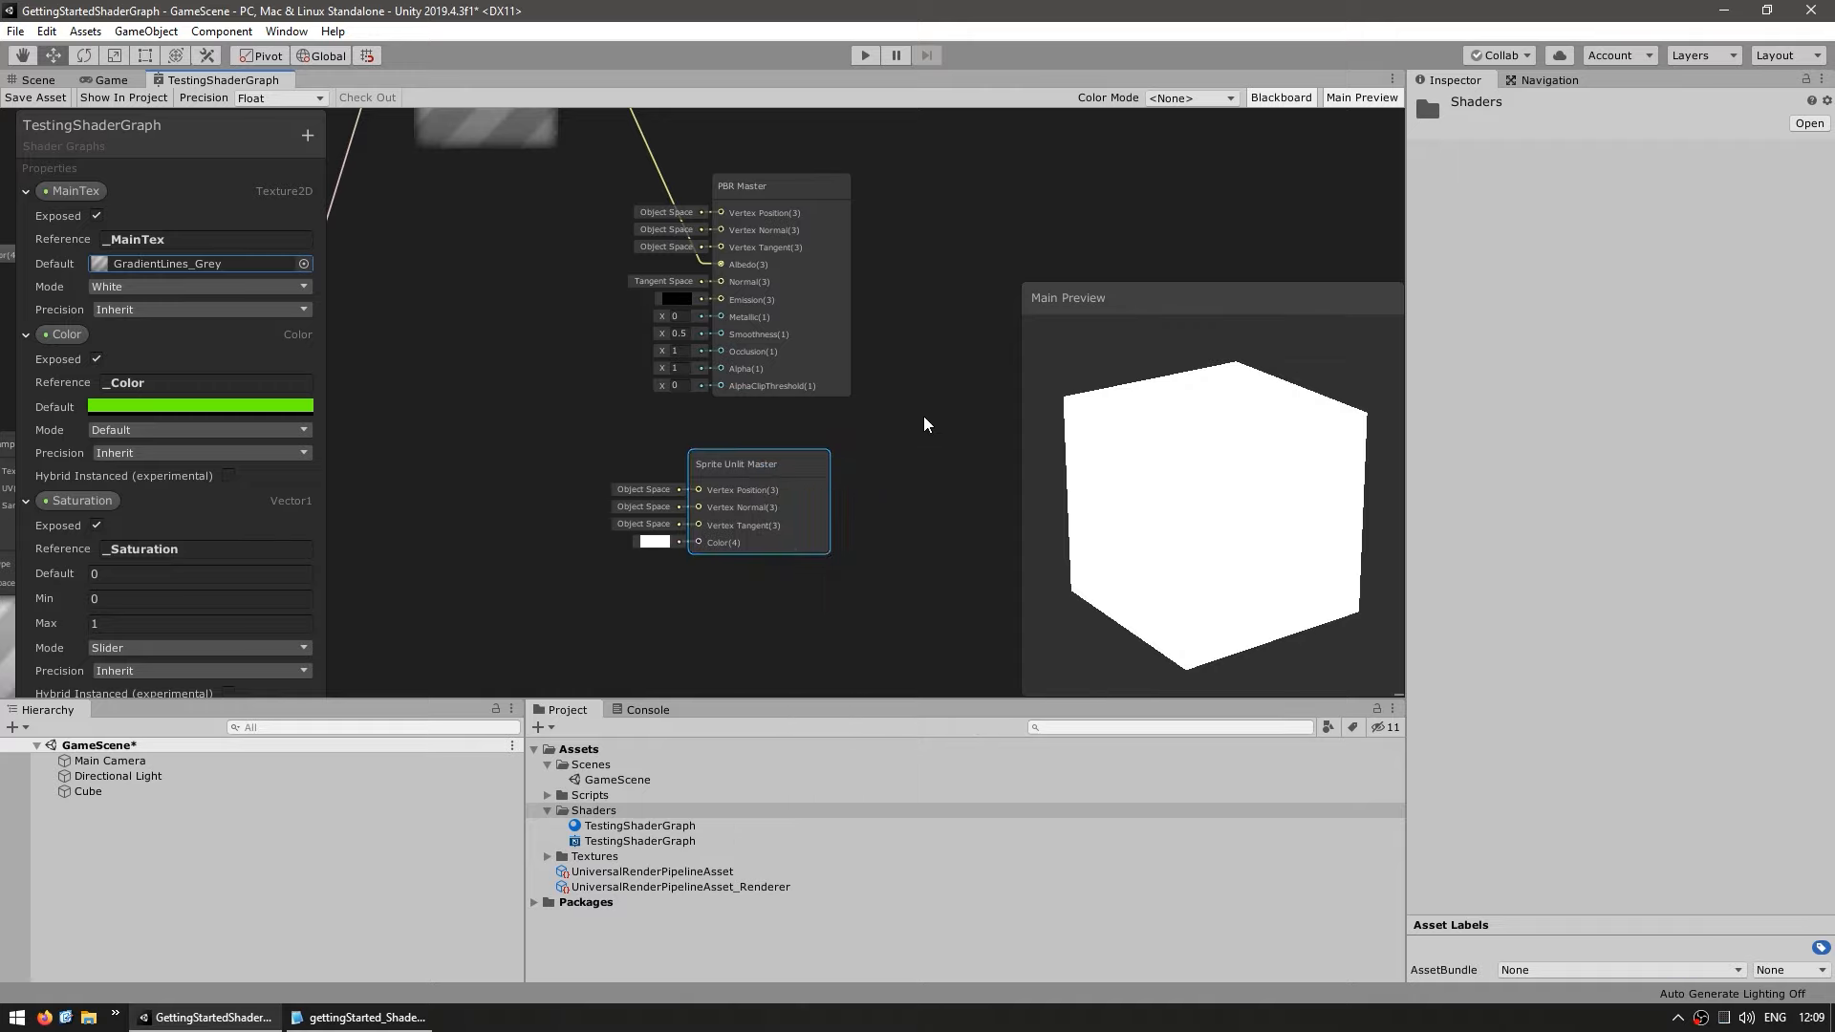
- Switch the main preview to a quad and connect the Saturation node's output to Sprite Unlit Master's Color
right_click(1222, 399)
click(1280, 498)
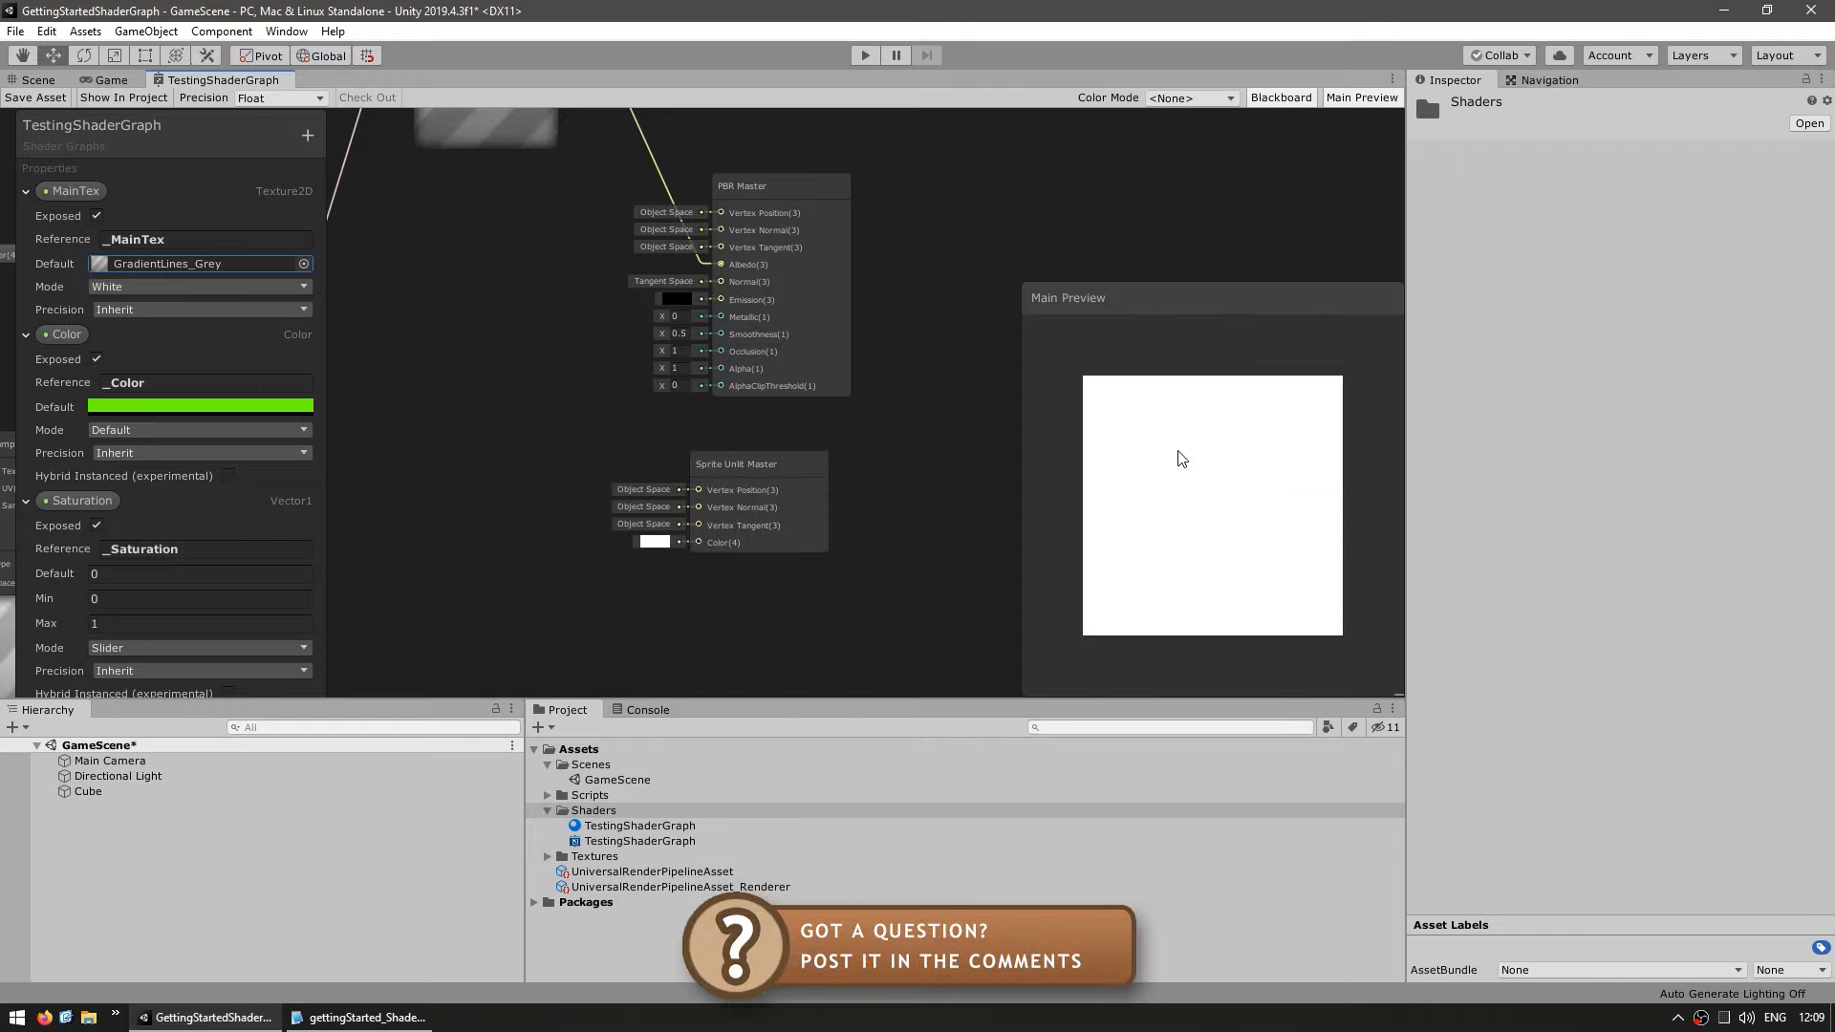
scroll(927, 335, down, 3)
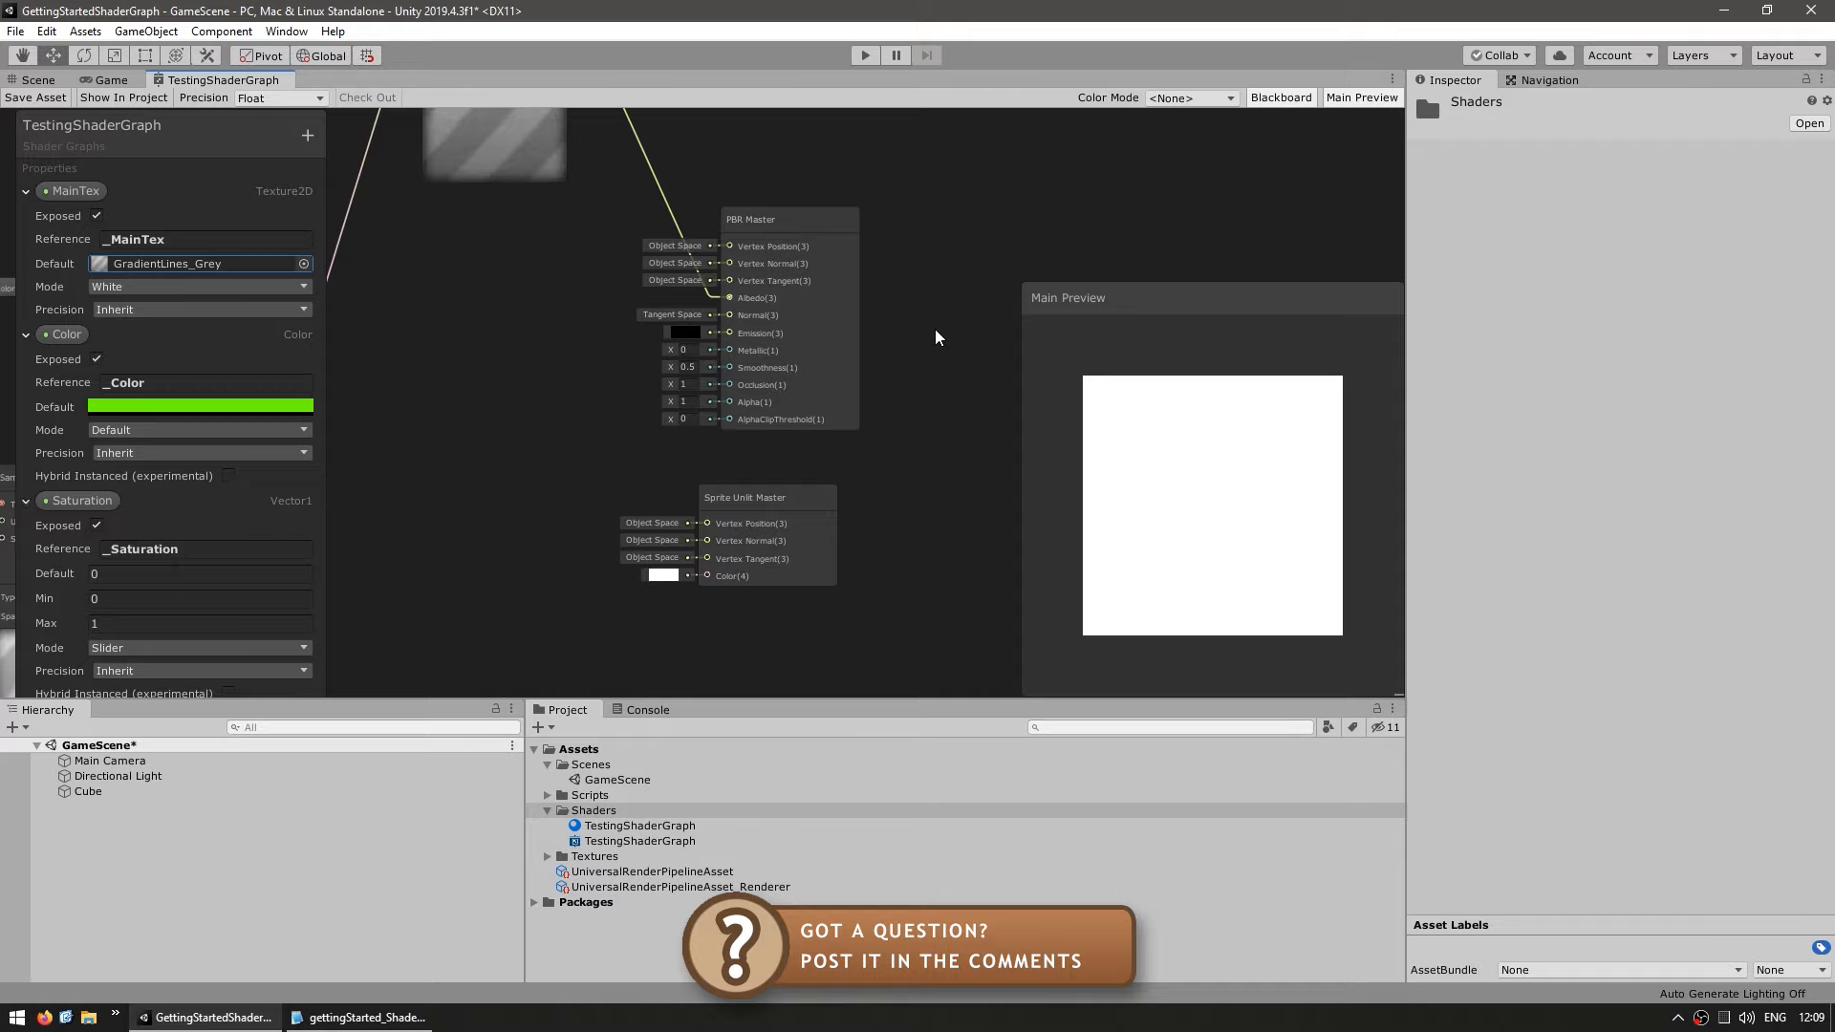
drag(670, 144, 768, 542)
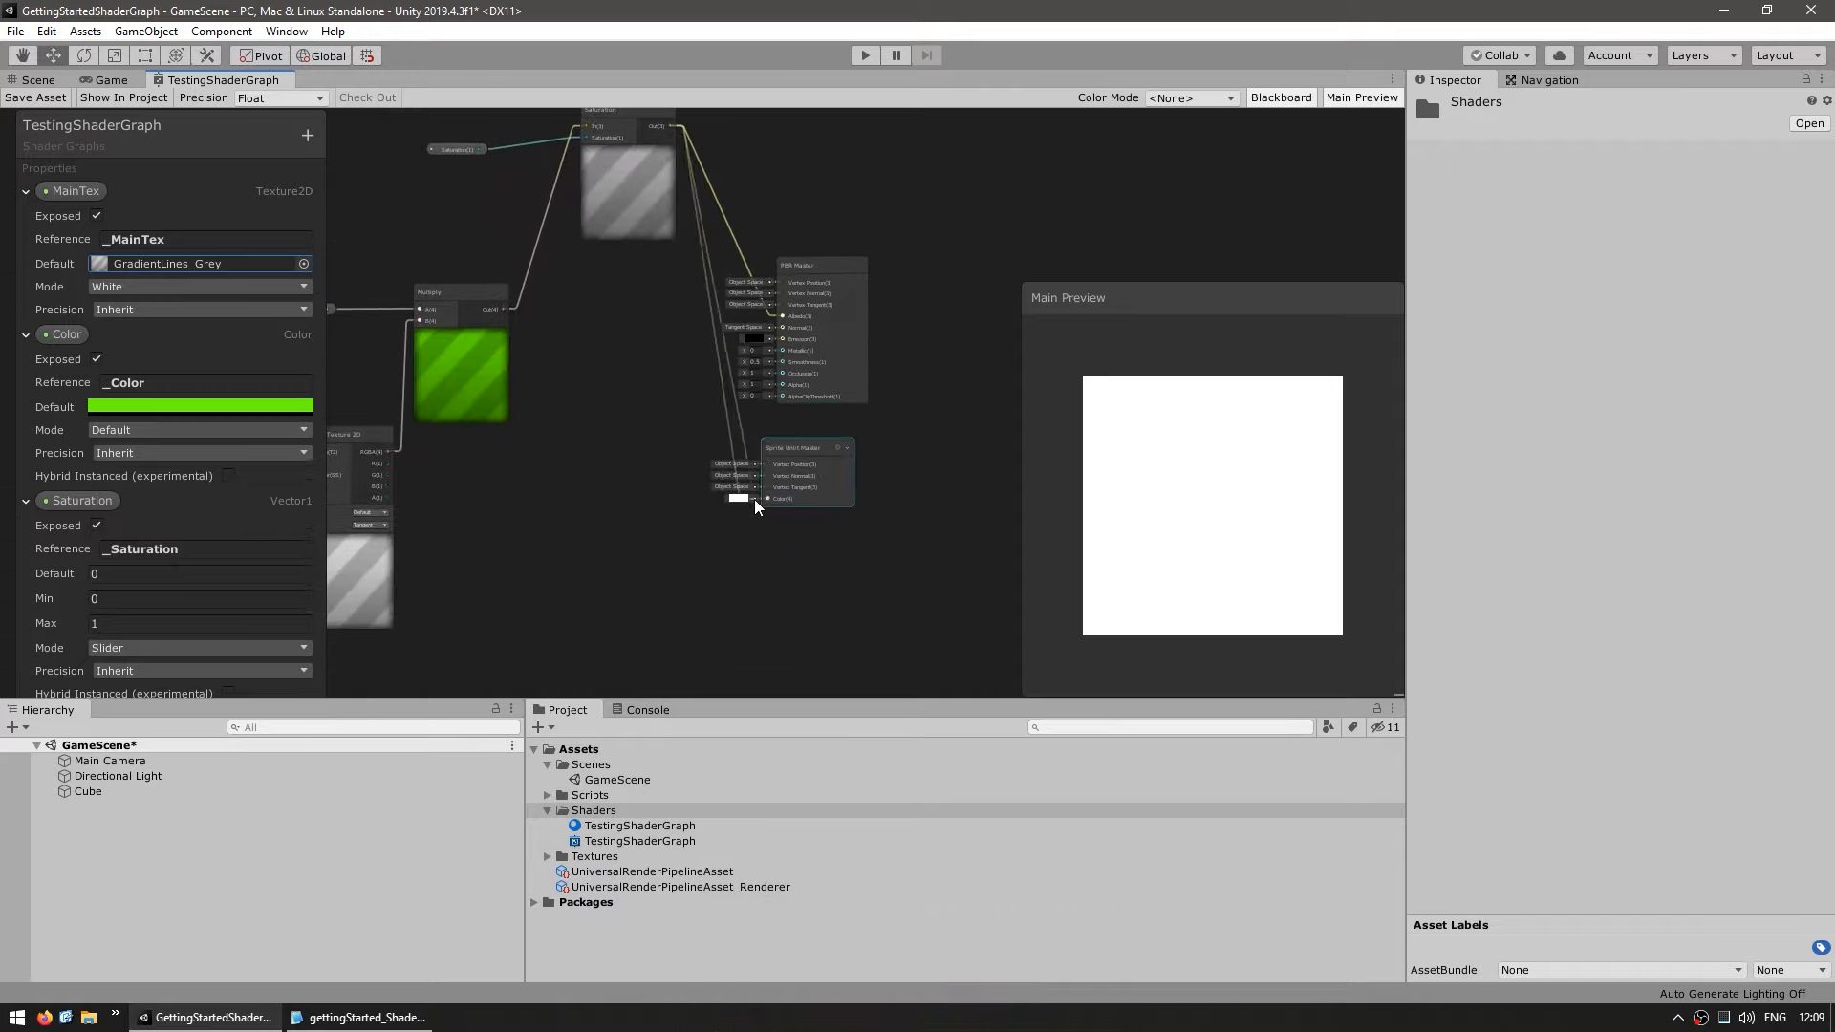
scroll(799, 541, up, 3)
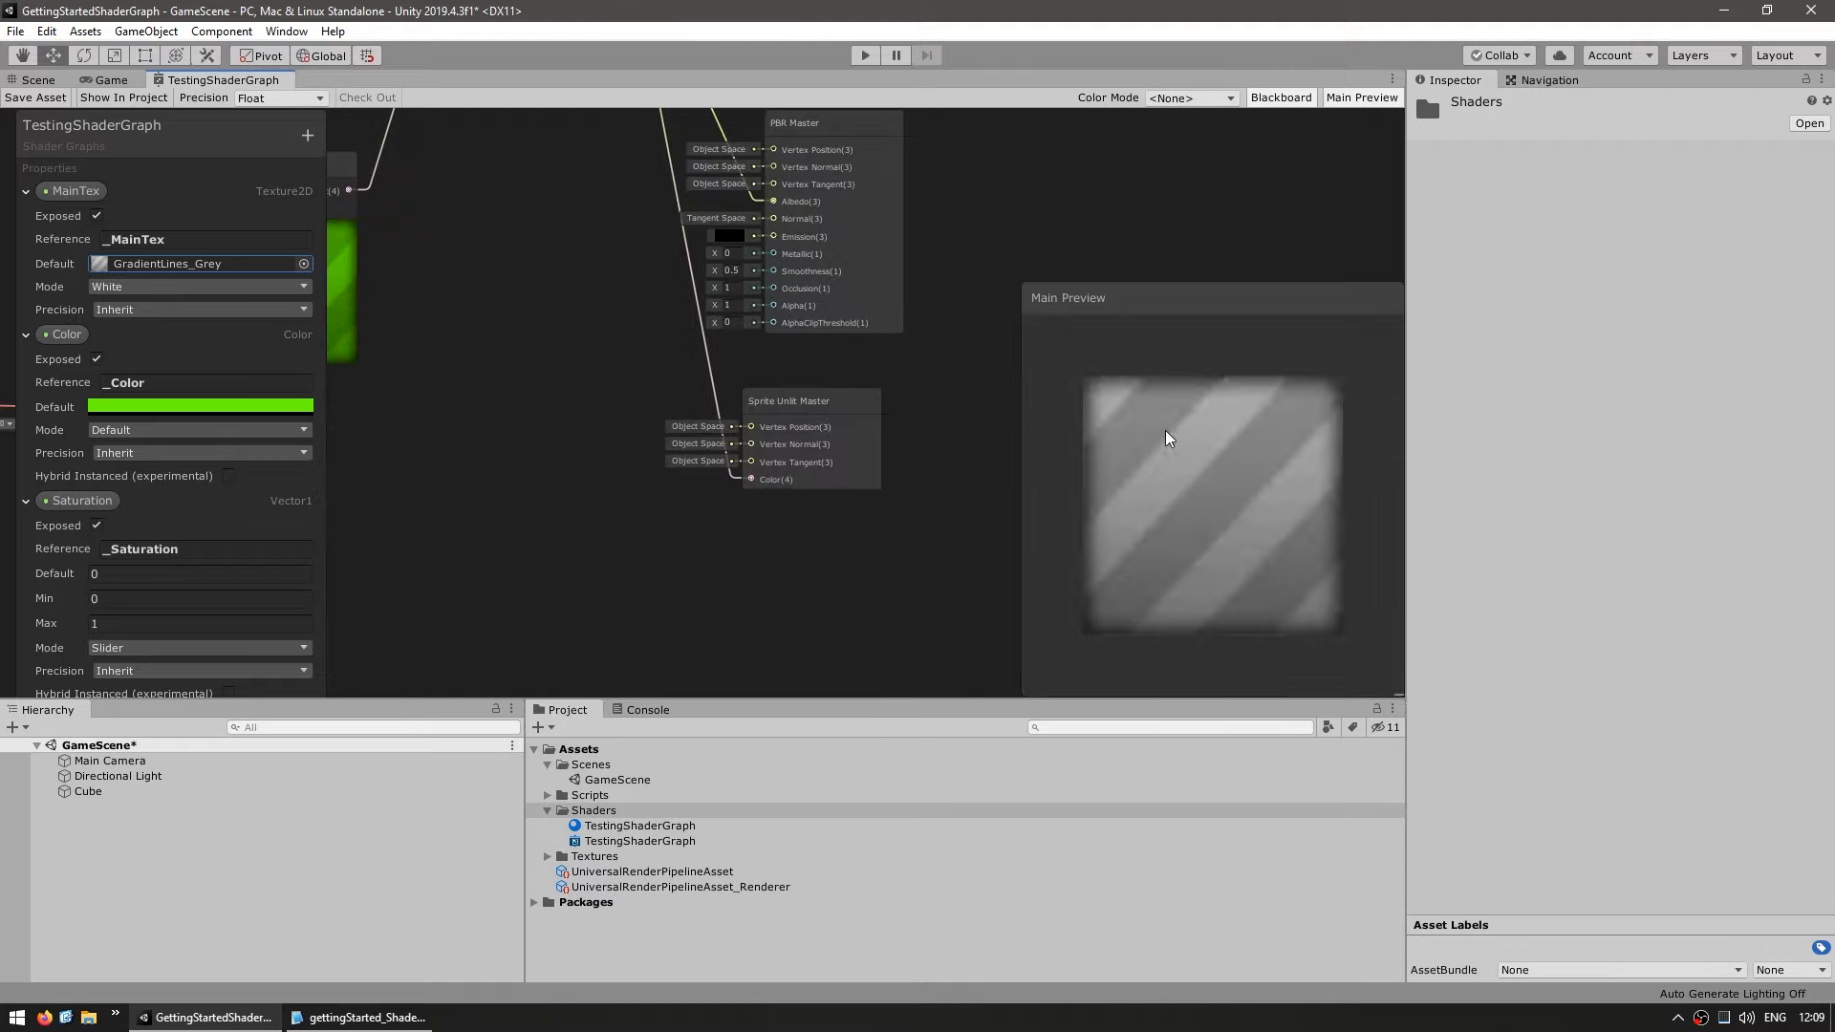
drag(1166, 439, 1228, 574)
- Add a new 2D sprite object to the scene and assign it the Background sprite
click(38, 79)
right_click(93, 881)
mouse_move(163, 705)
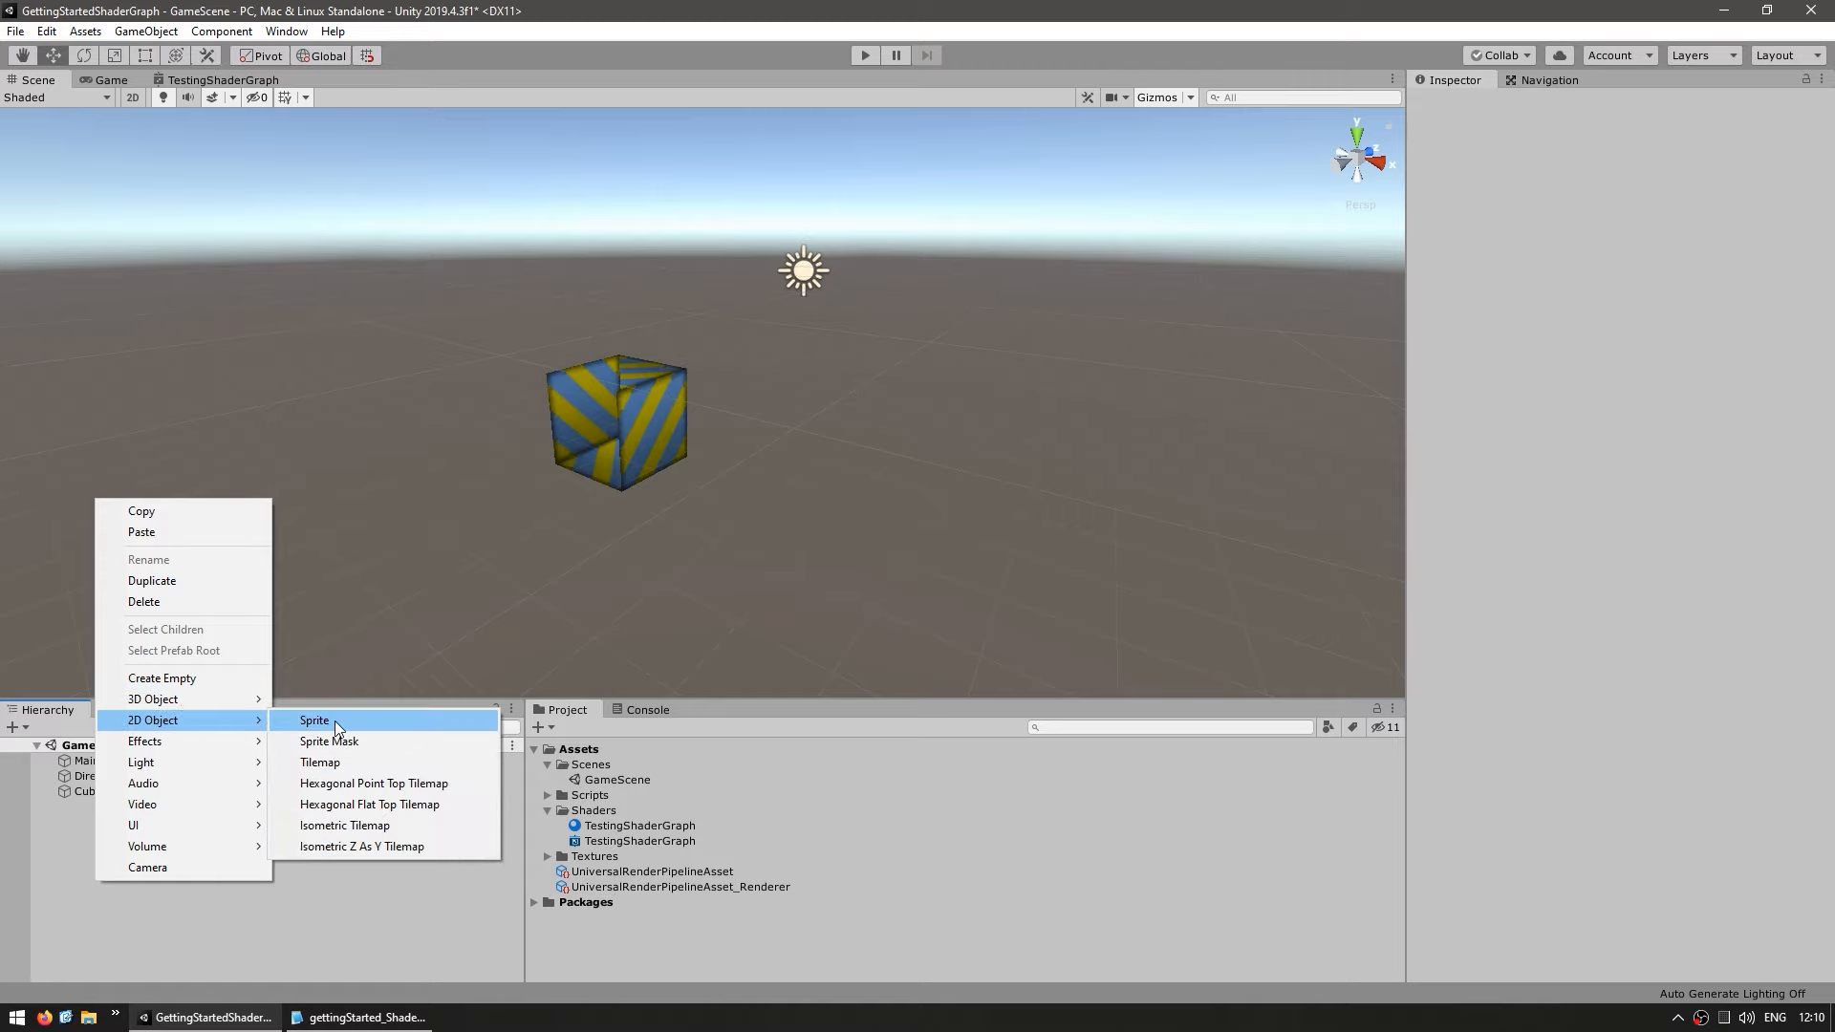
click(316, 721)
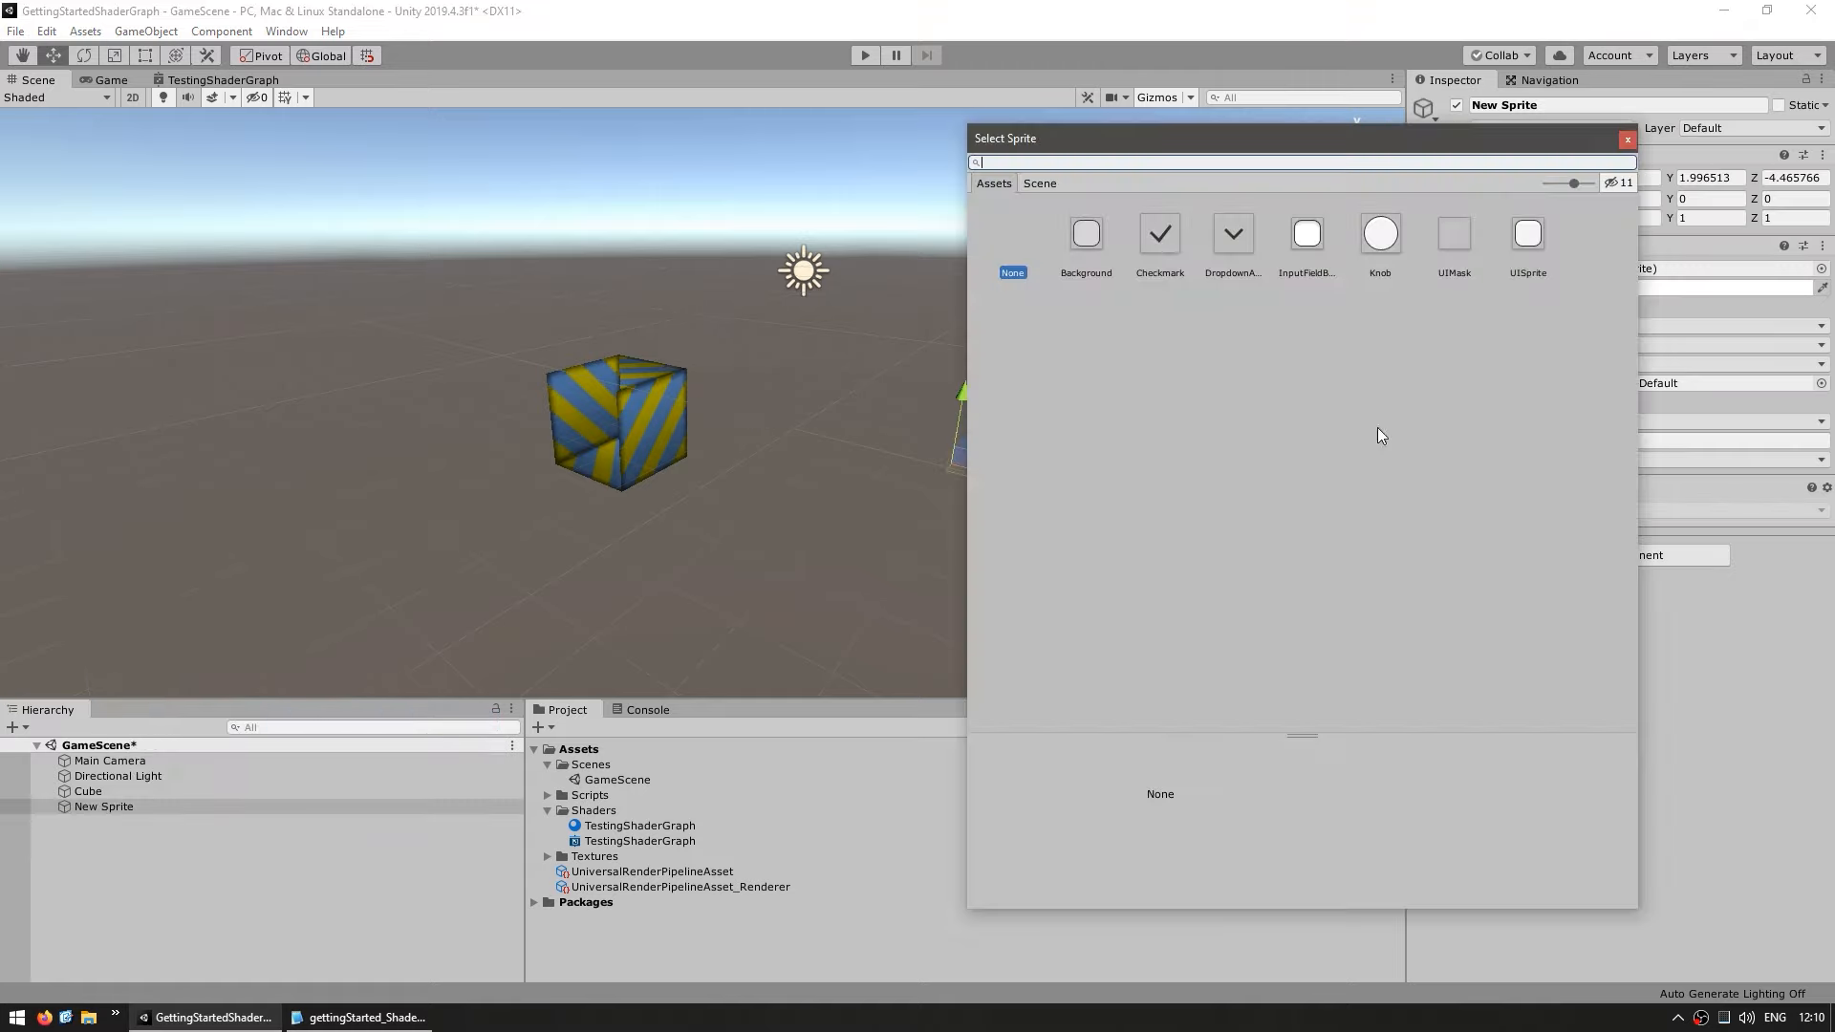
double_click(1096, 236)
- Assign the TestingShaderGraph material to the new sprite's Sprite Renderer
scroll(868, 525, up, 5)
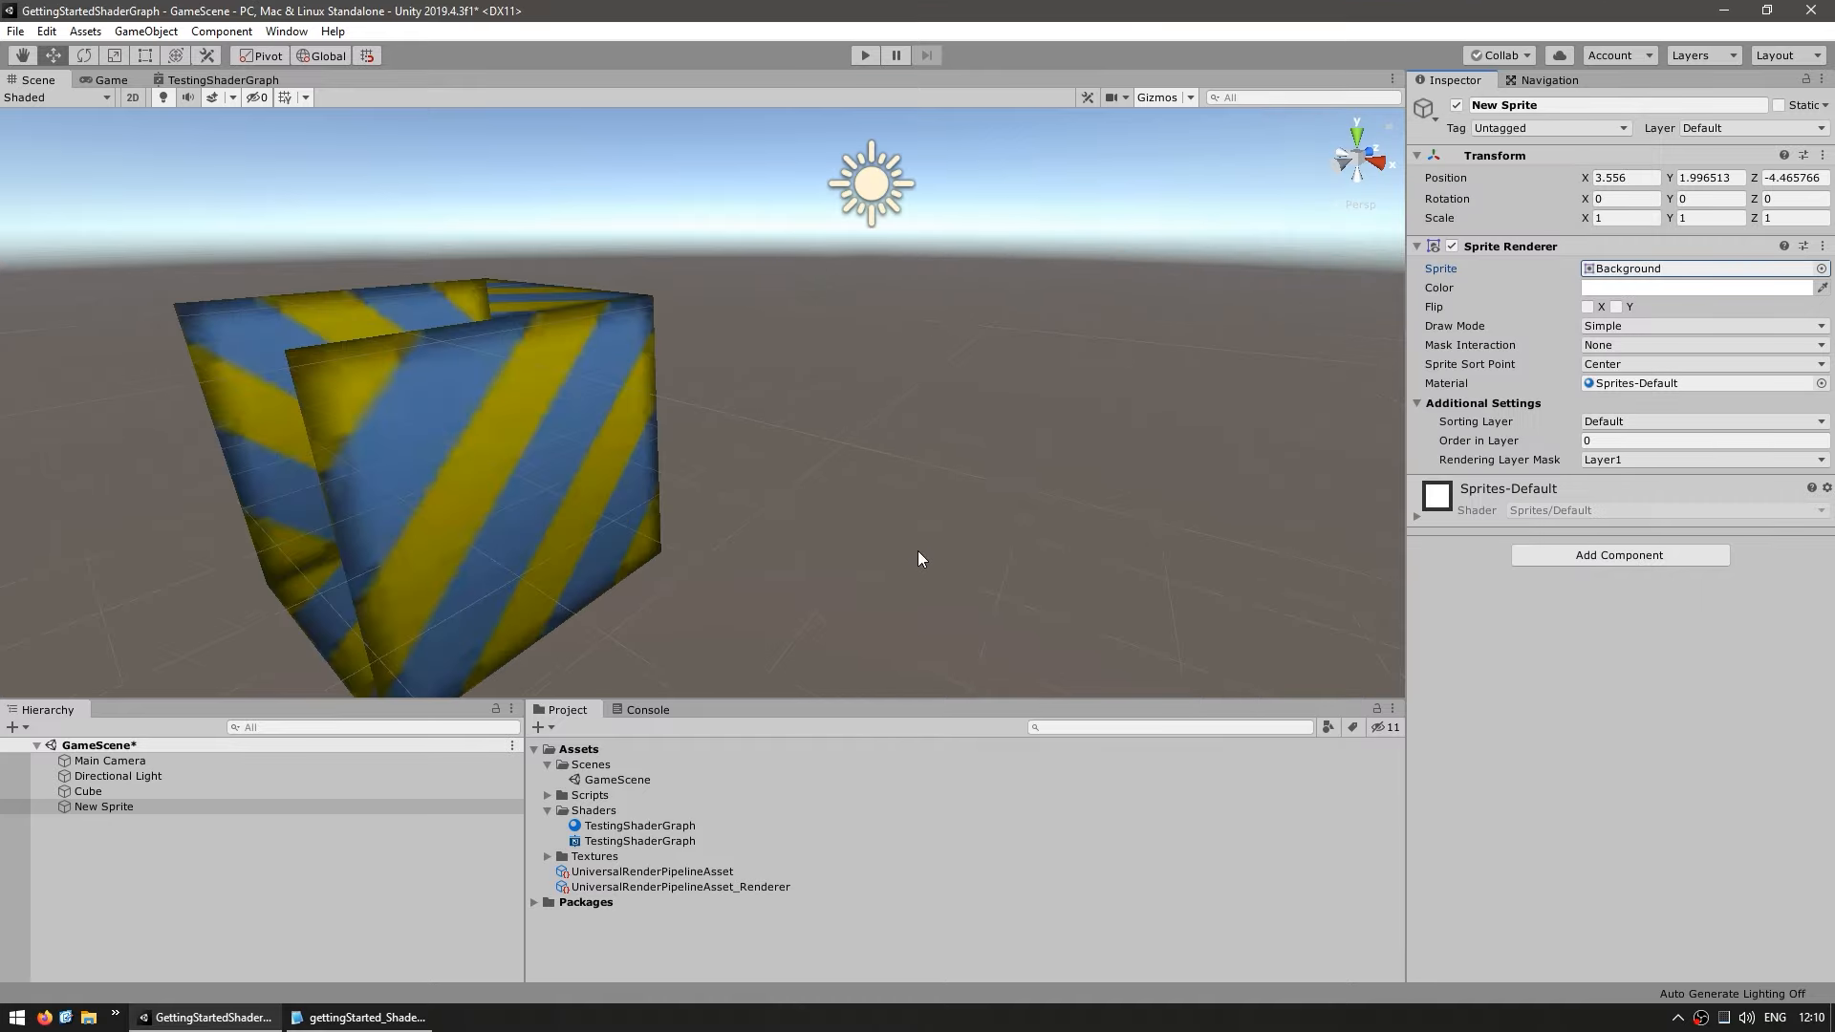
key(f)
alt+drag(917, 551, 850, 447)
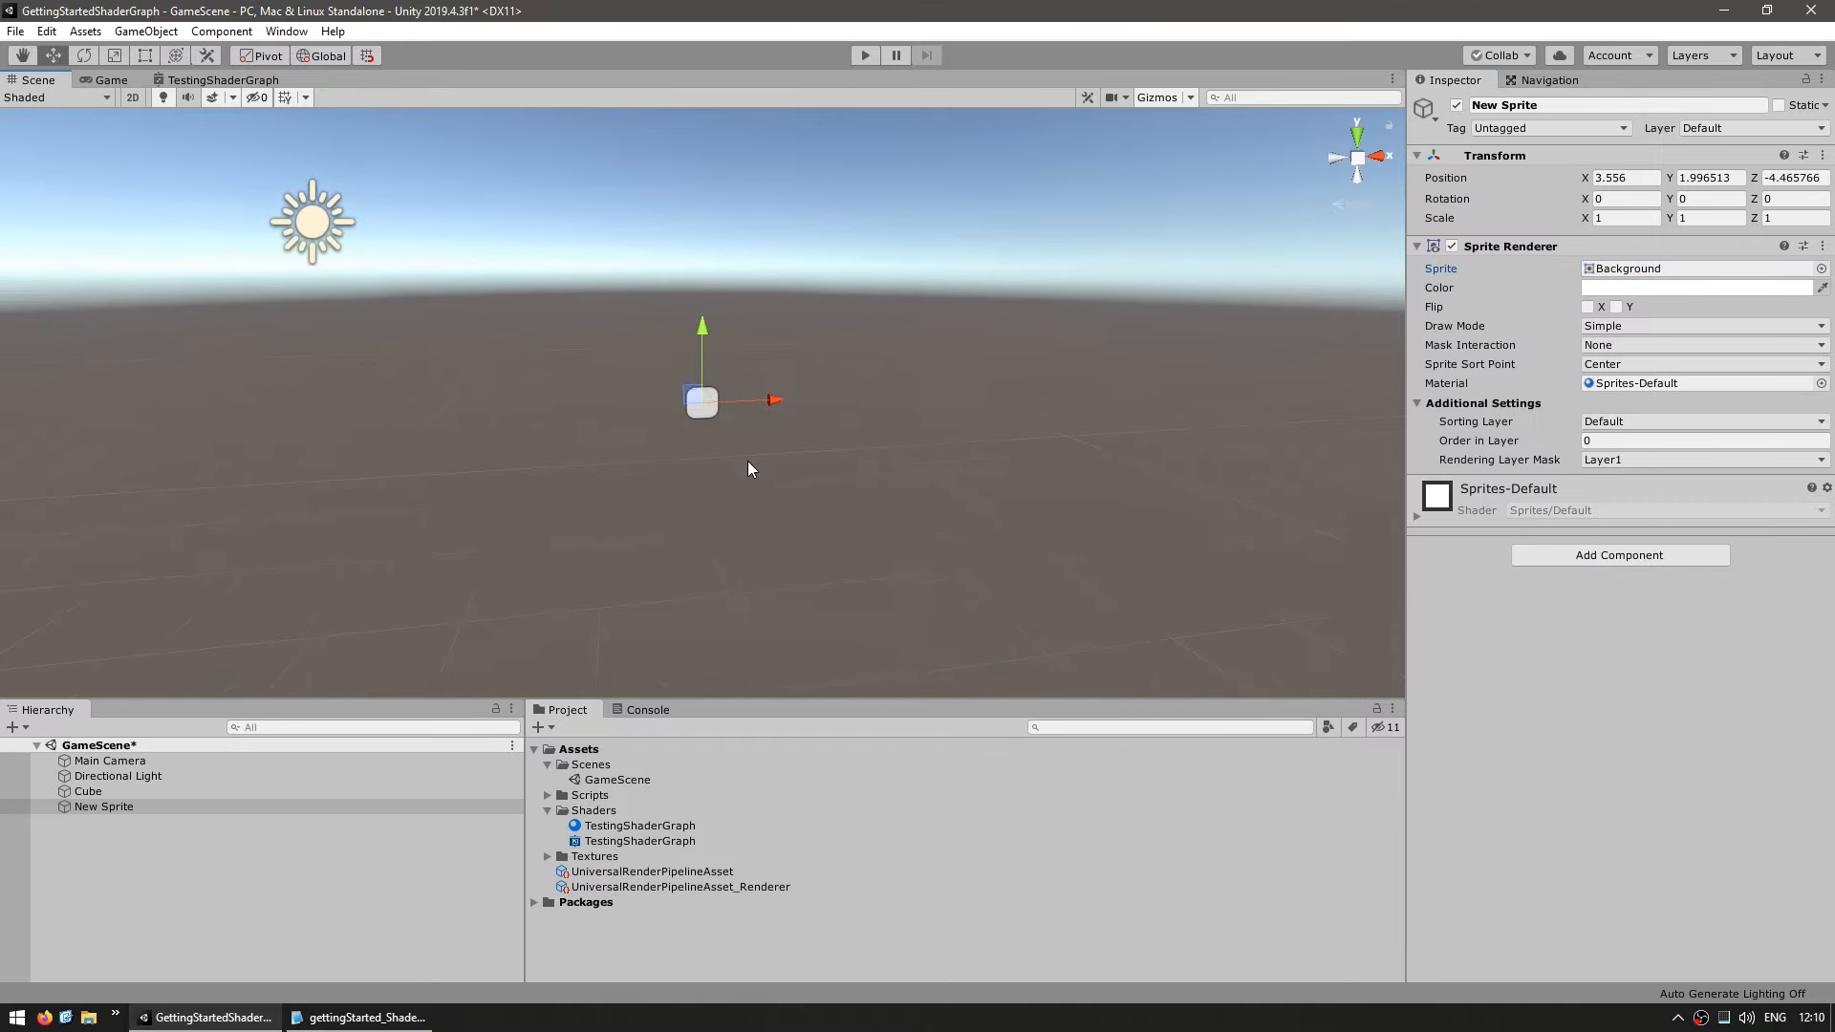
scroll(747, 461, up, 5)
drag(639, 826, 1677, 383)
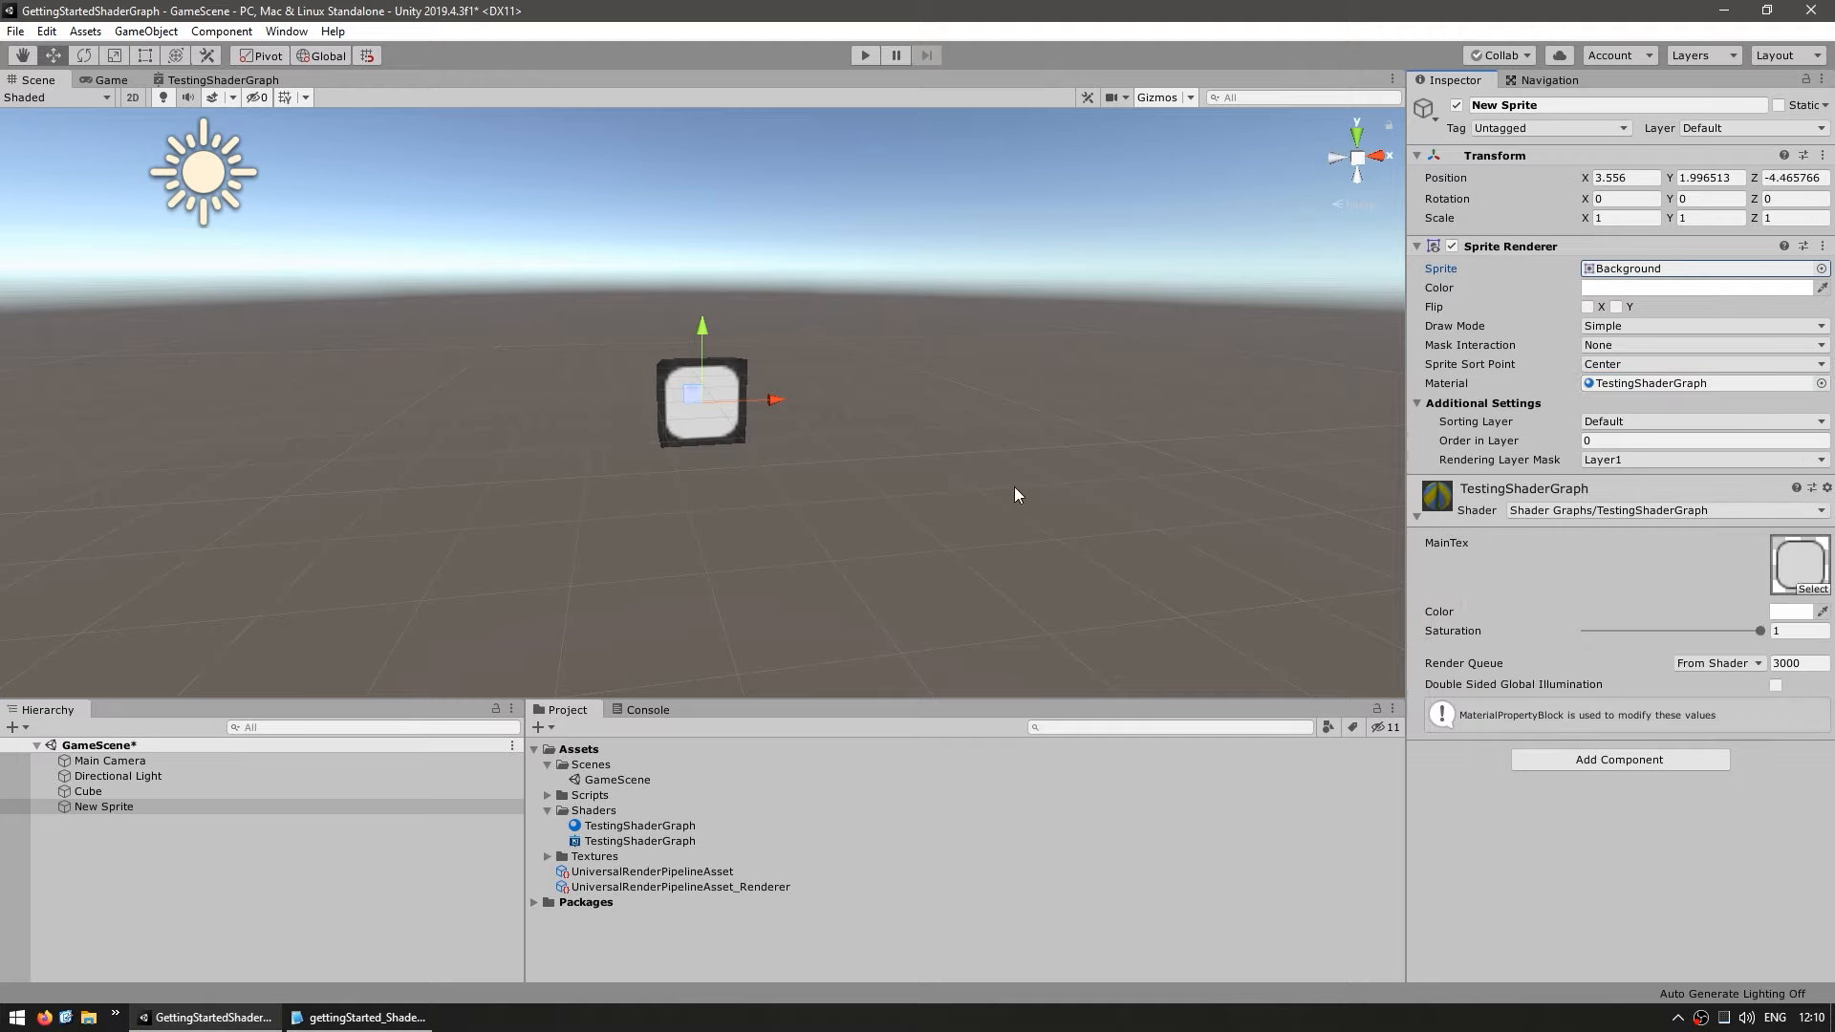
- Set the sprite material's Color to green 00FF61 and check the sprite in the scene
click(1792, 611)
drag(1539, 480, 1682, 395)
mouse_move(1535, 395)
mouse_down()
mouse_move(1457, 359)
mouse_move(1360, 373)
mouse_move(1776, 325)
mouse_move(1363, 342)
mouse_up()
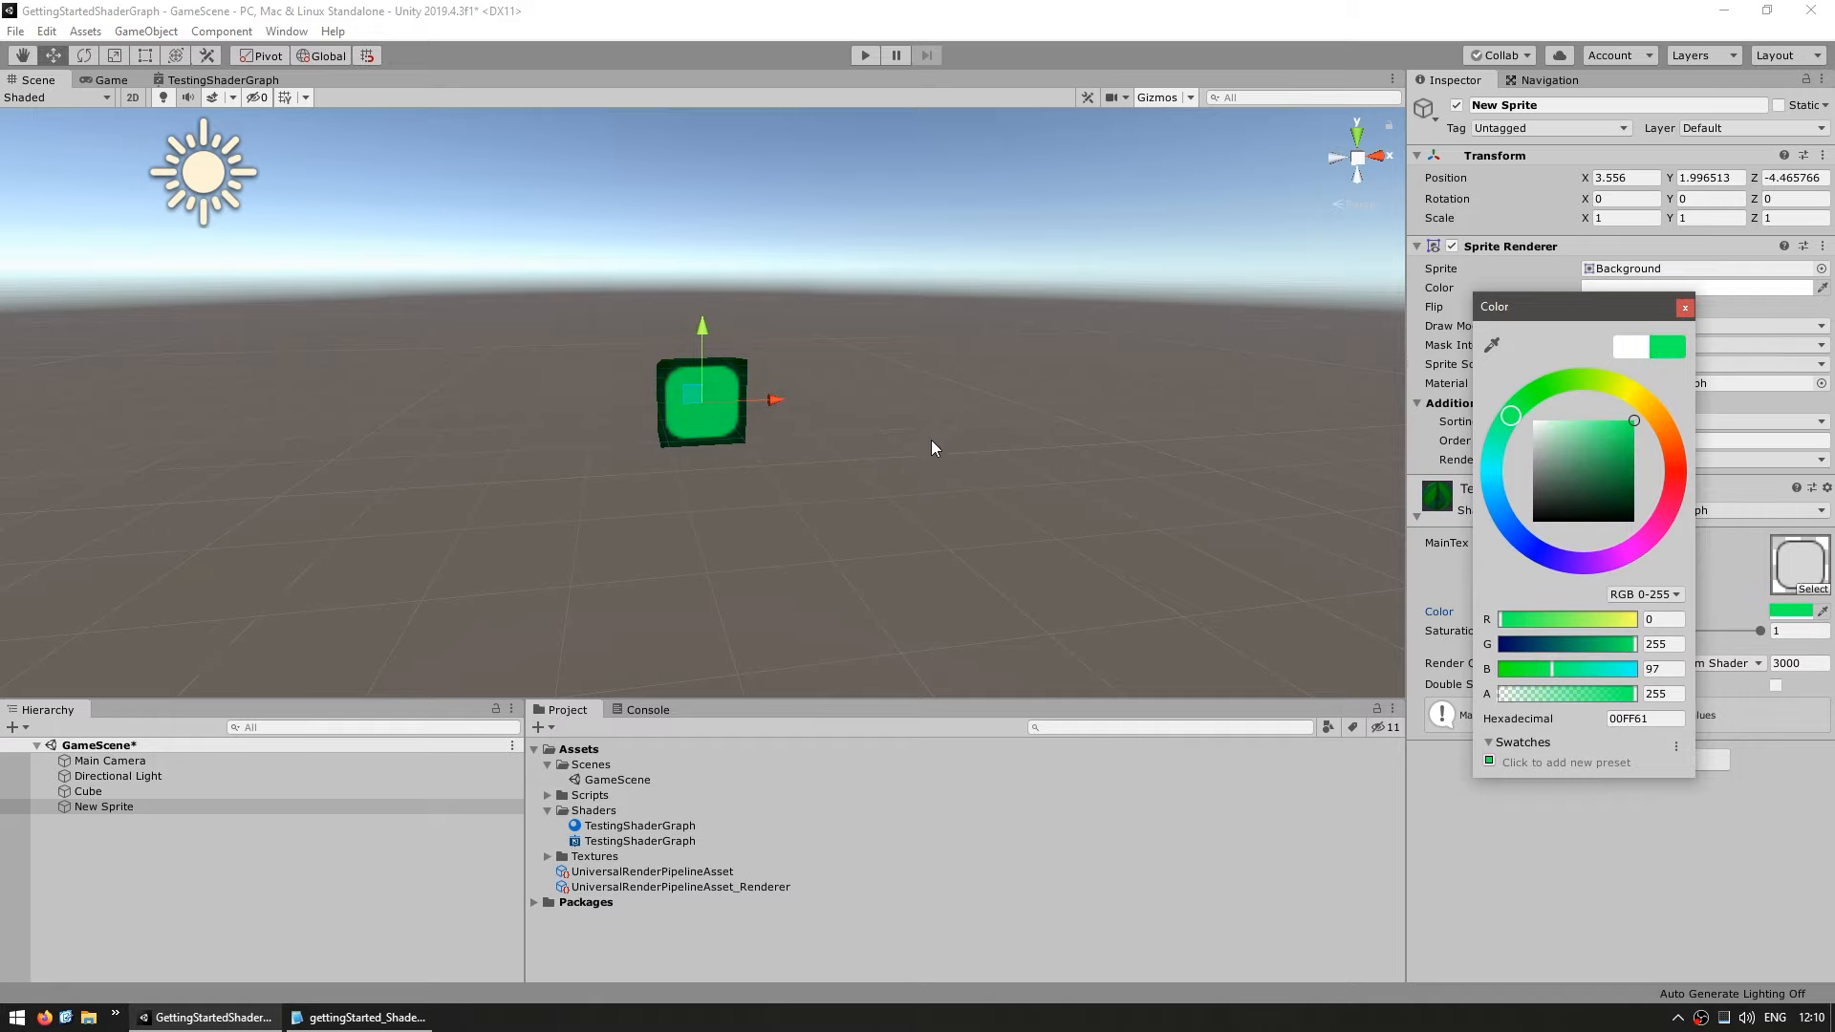
alt+click(855, 636)
alt+drag(865, 524, 896, 499)
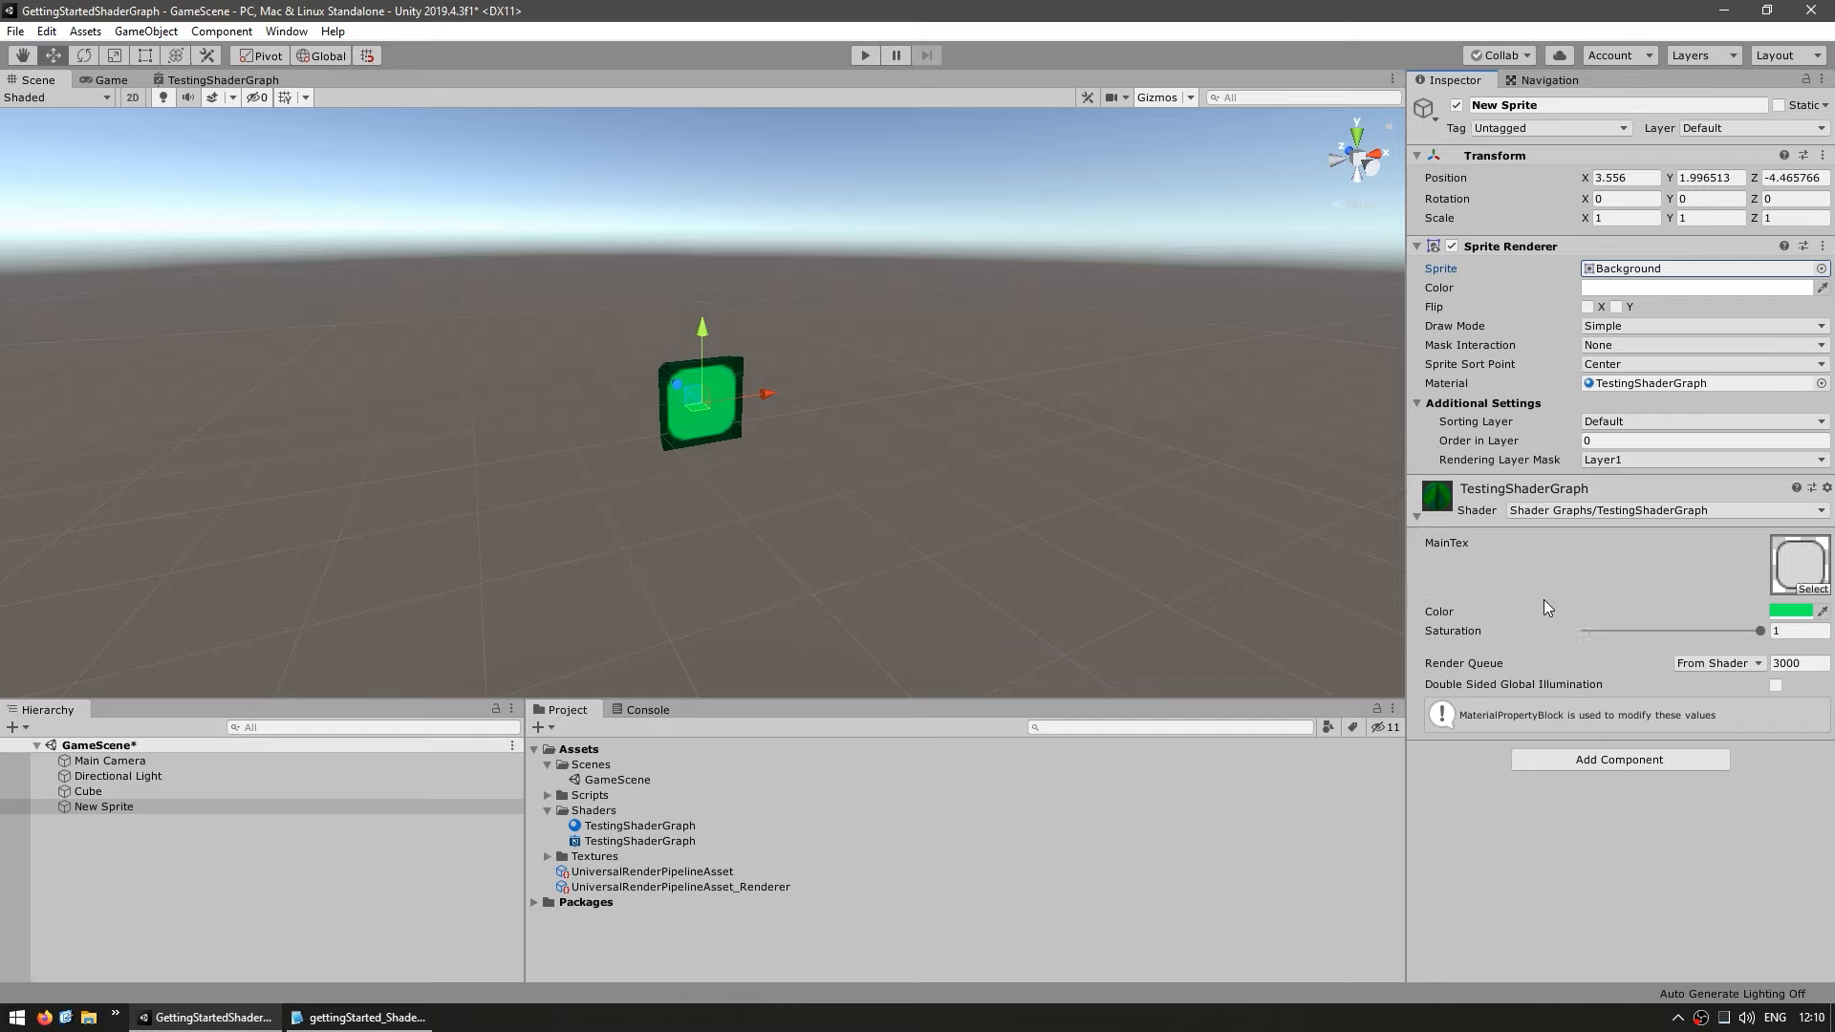
middle_drag(857, 546, 862, 548)
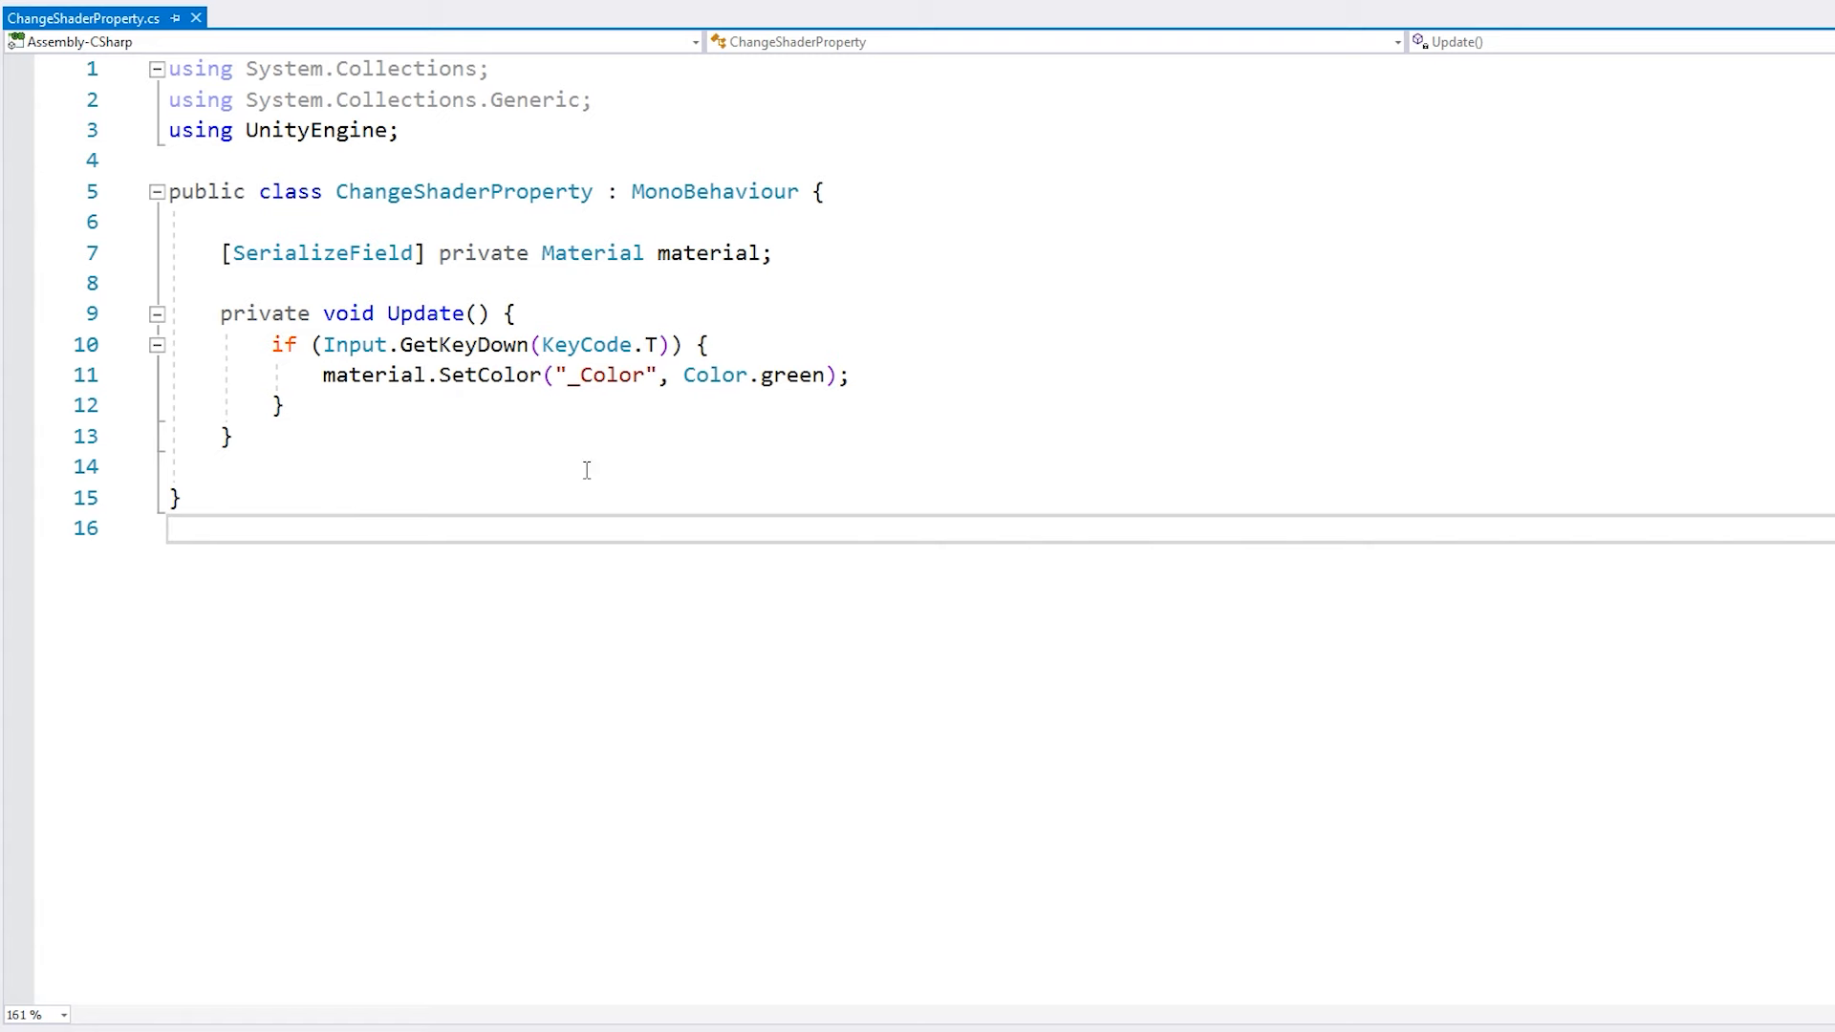
- Examine the ChangeShaderProperty script's material field, its T key check and the SetColor call's _Color reference and green value
drag(262, 222, 364, 288)
click(364, 288)
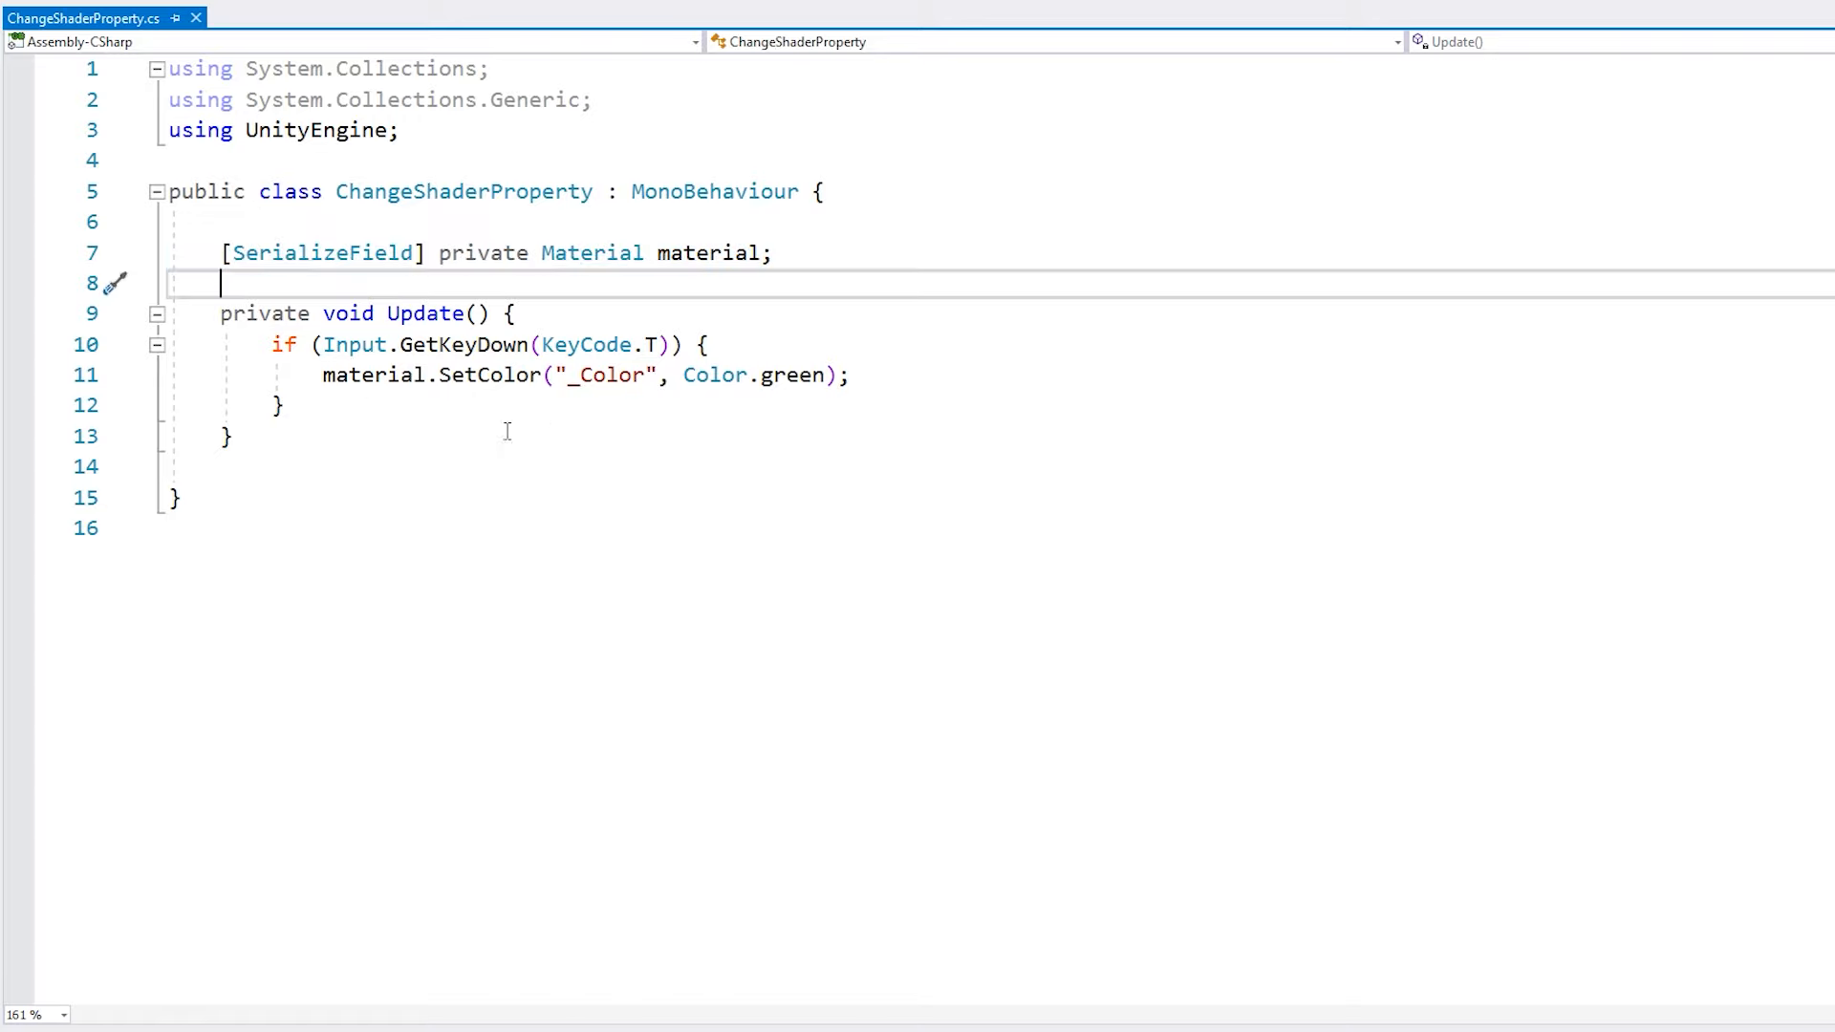
click(376, 375)
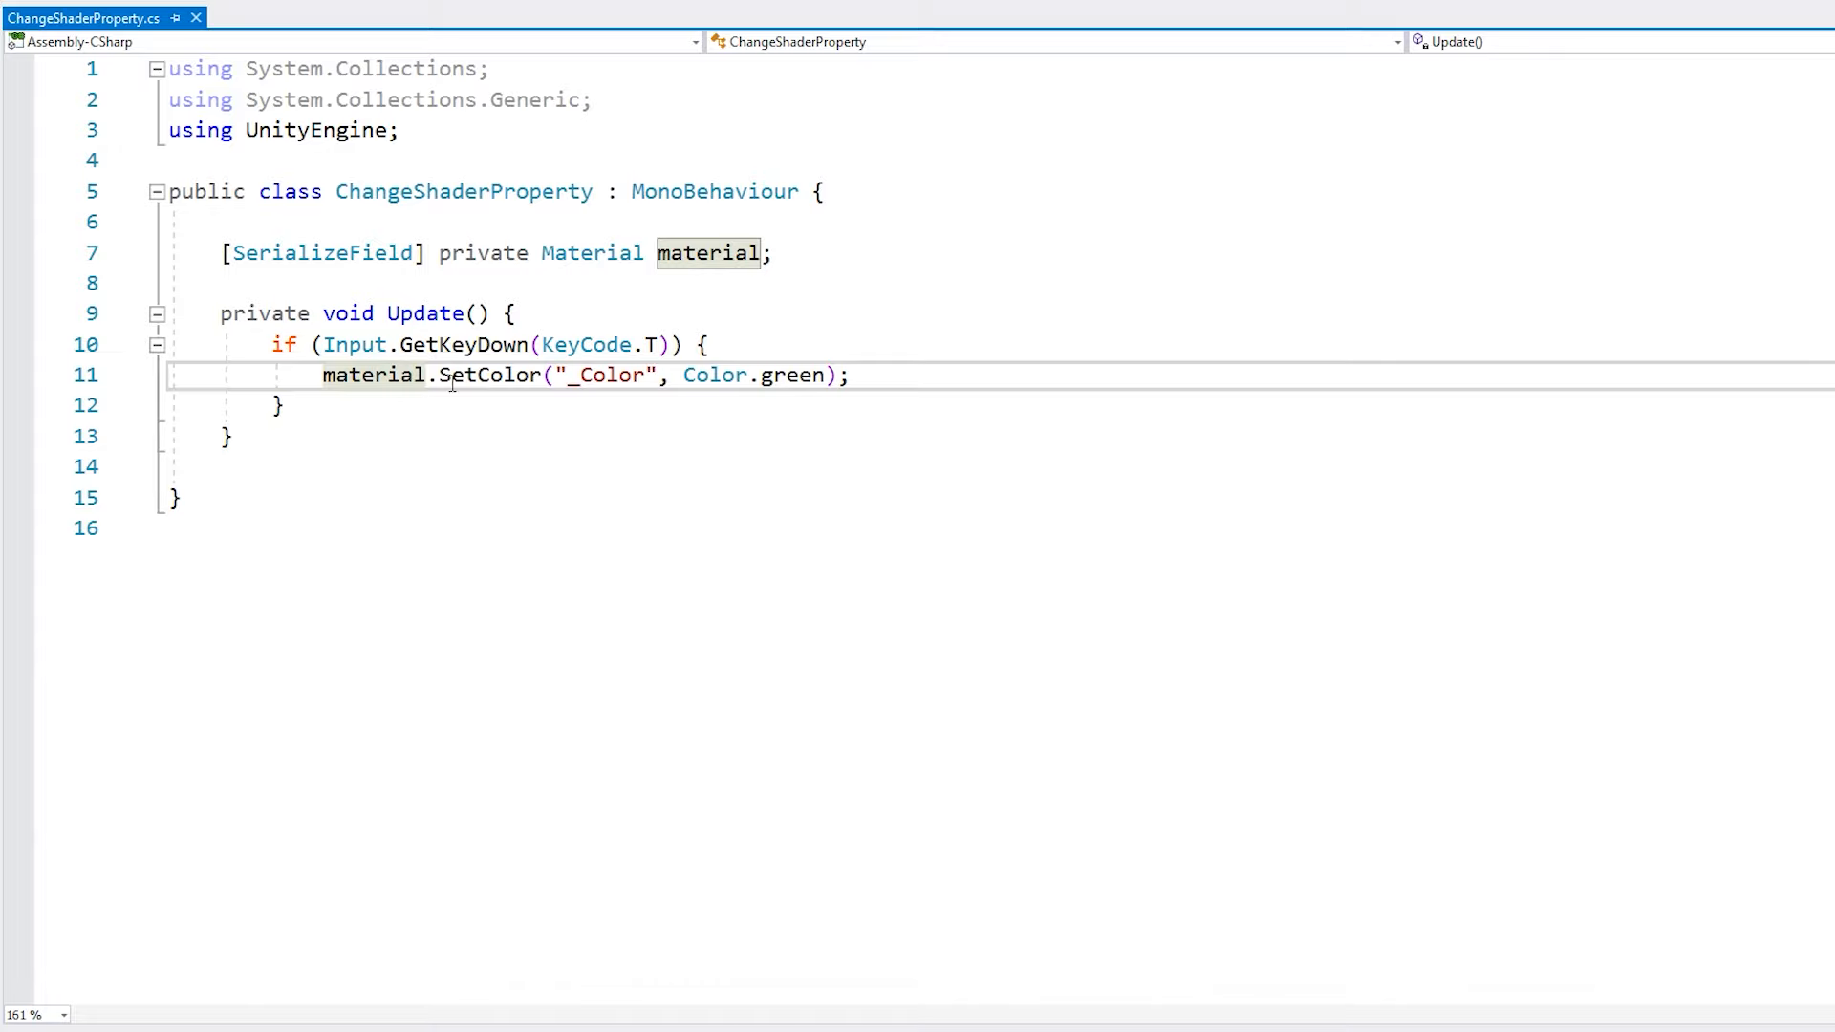
click(490, 375)
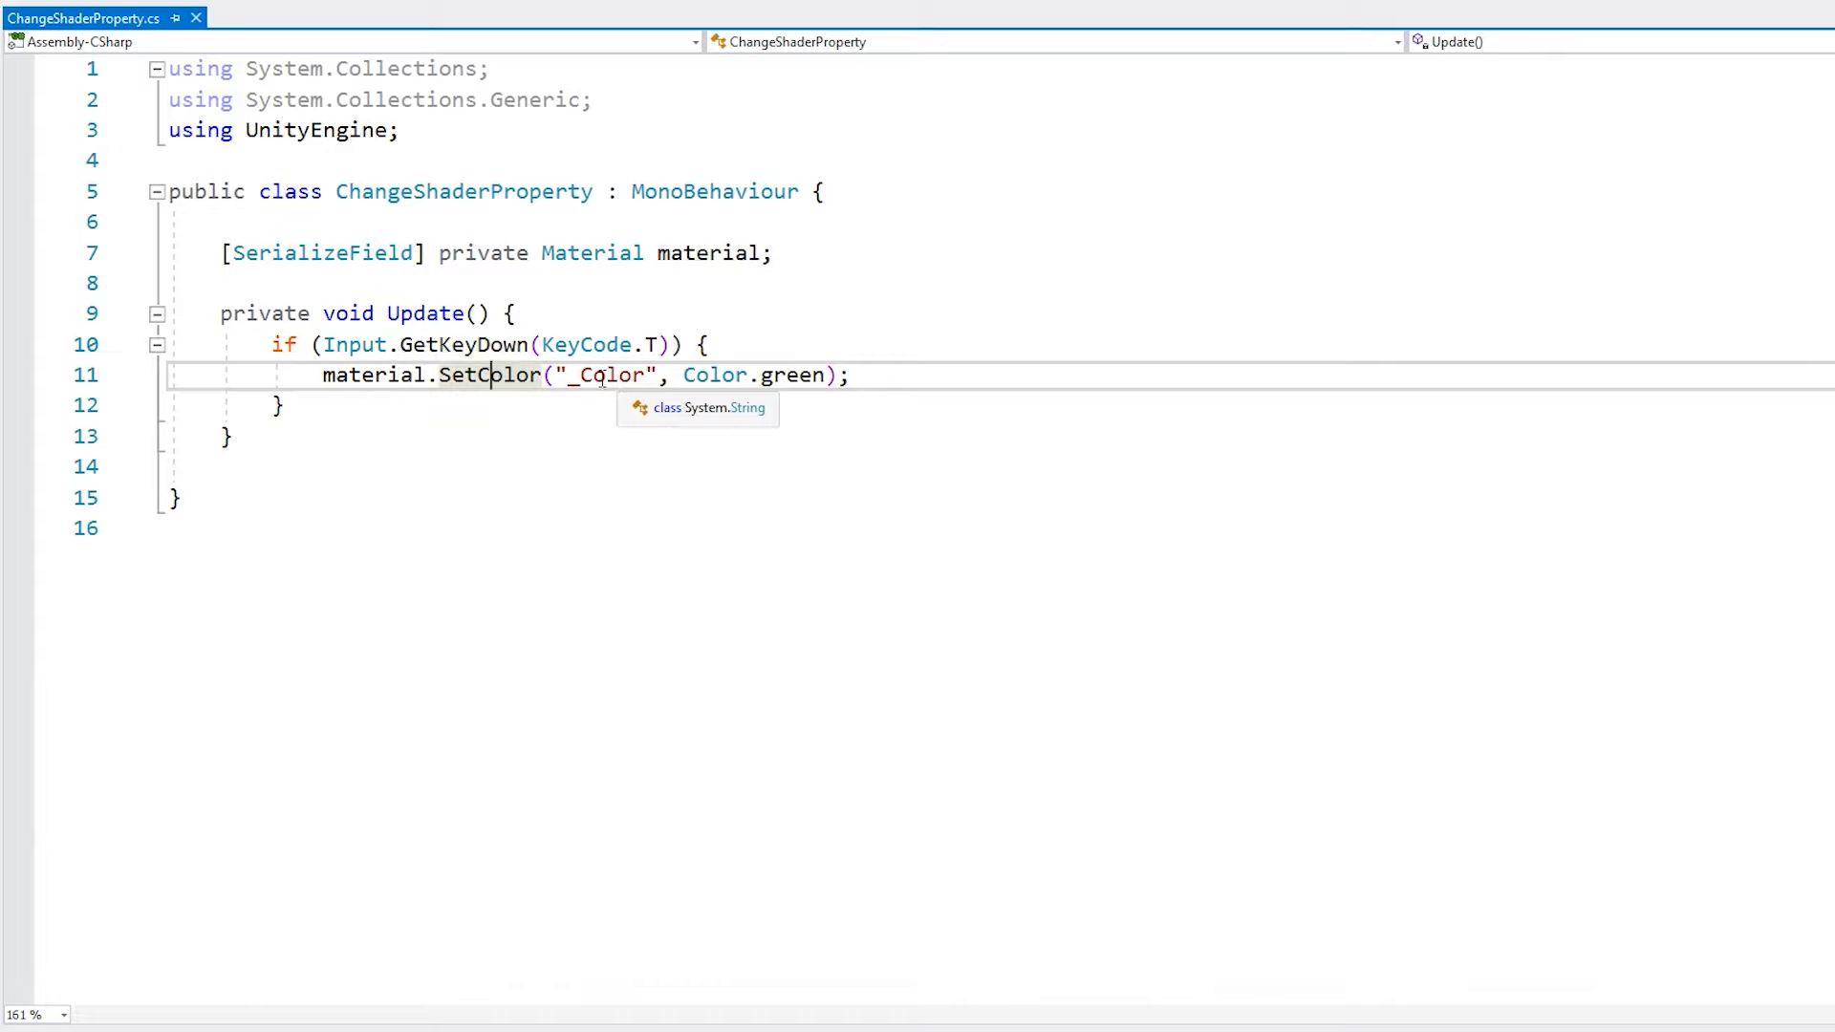
drag(722, 376, 785, 381)
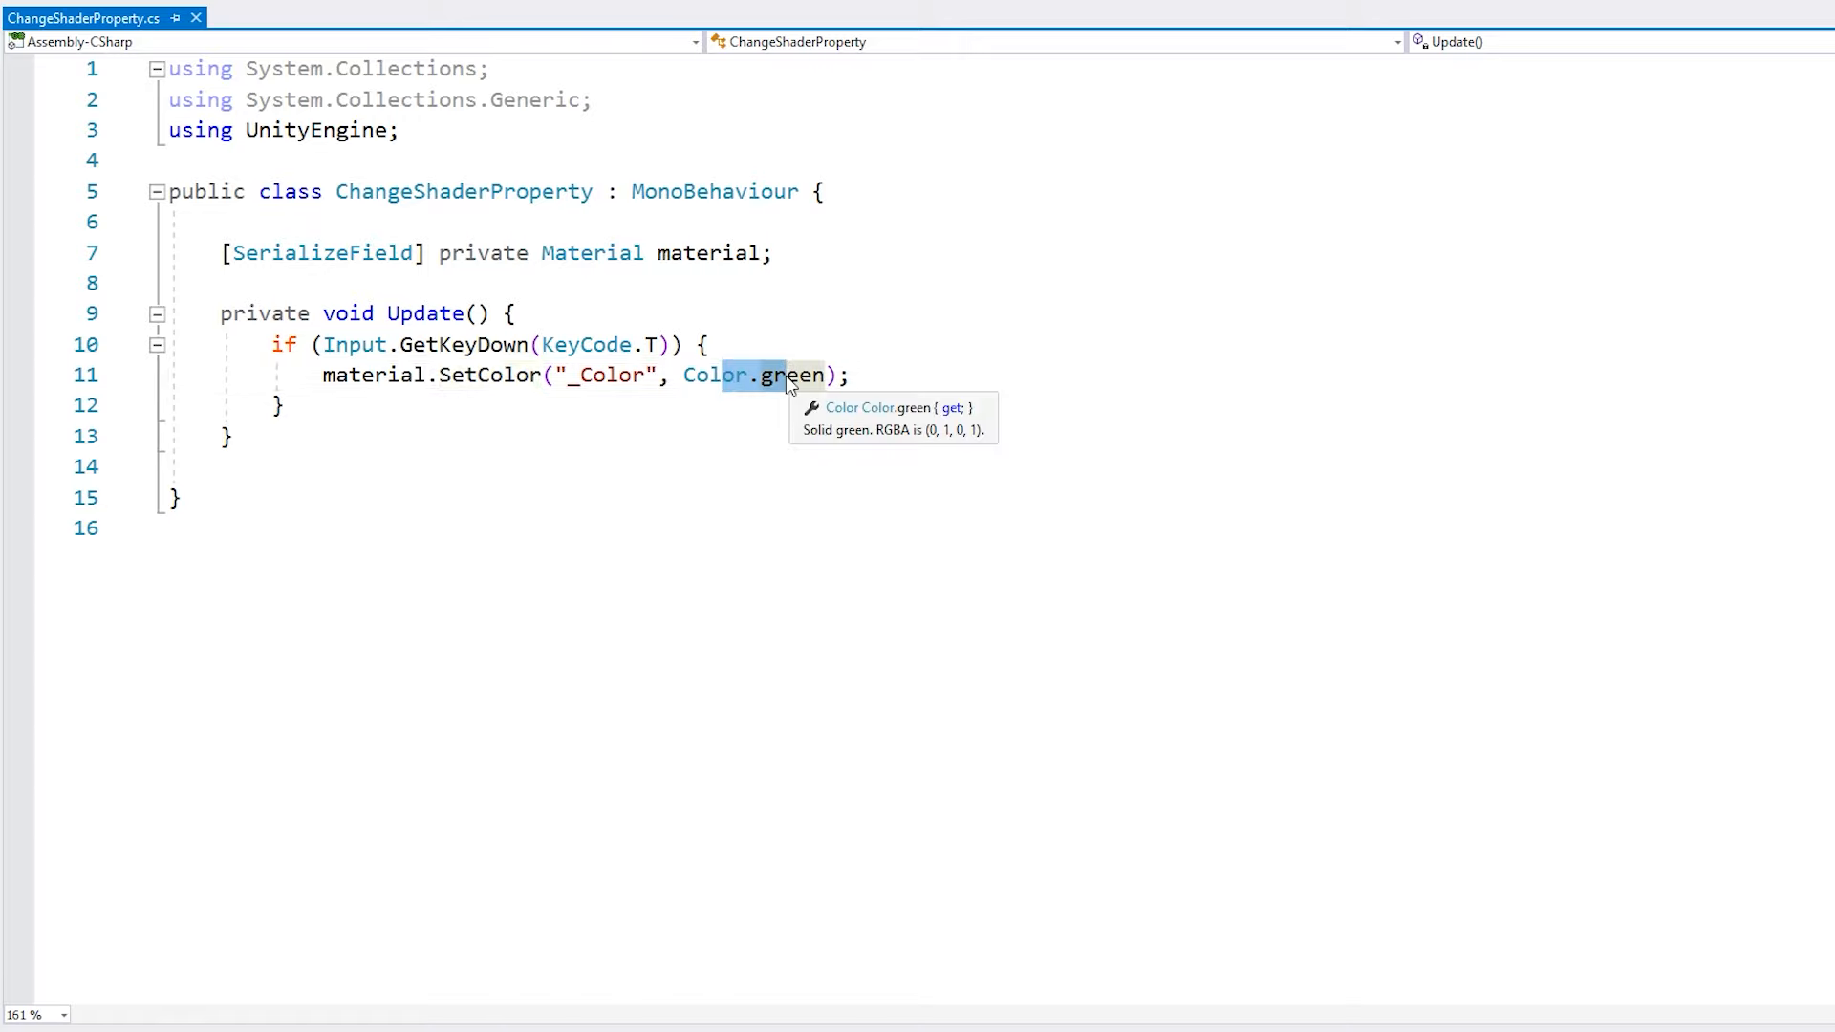
click(786, 380)
double_click(651, 346)
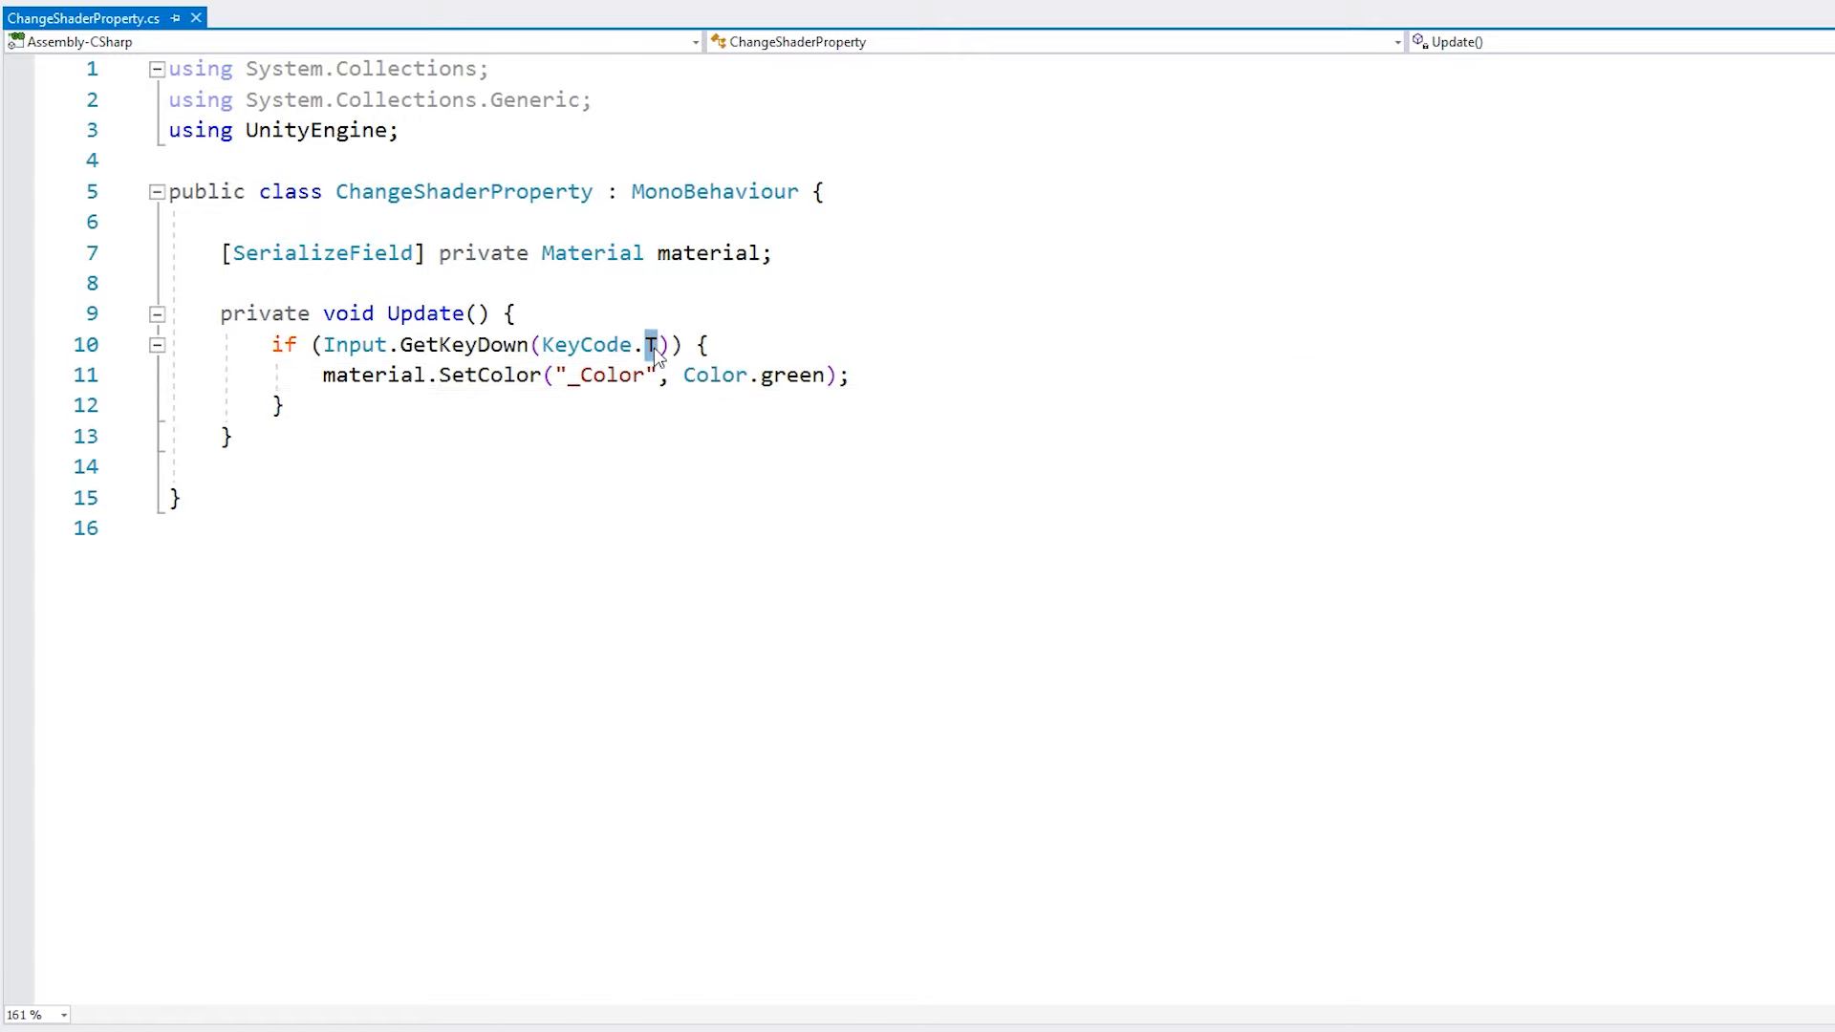
drag(594, 377, 627, 378)
drag(769, 379, 794, 380)
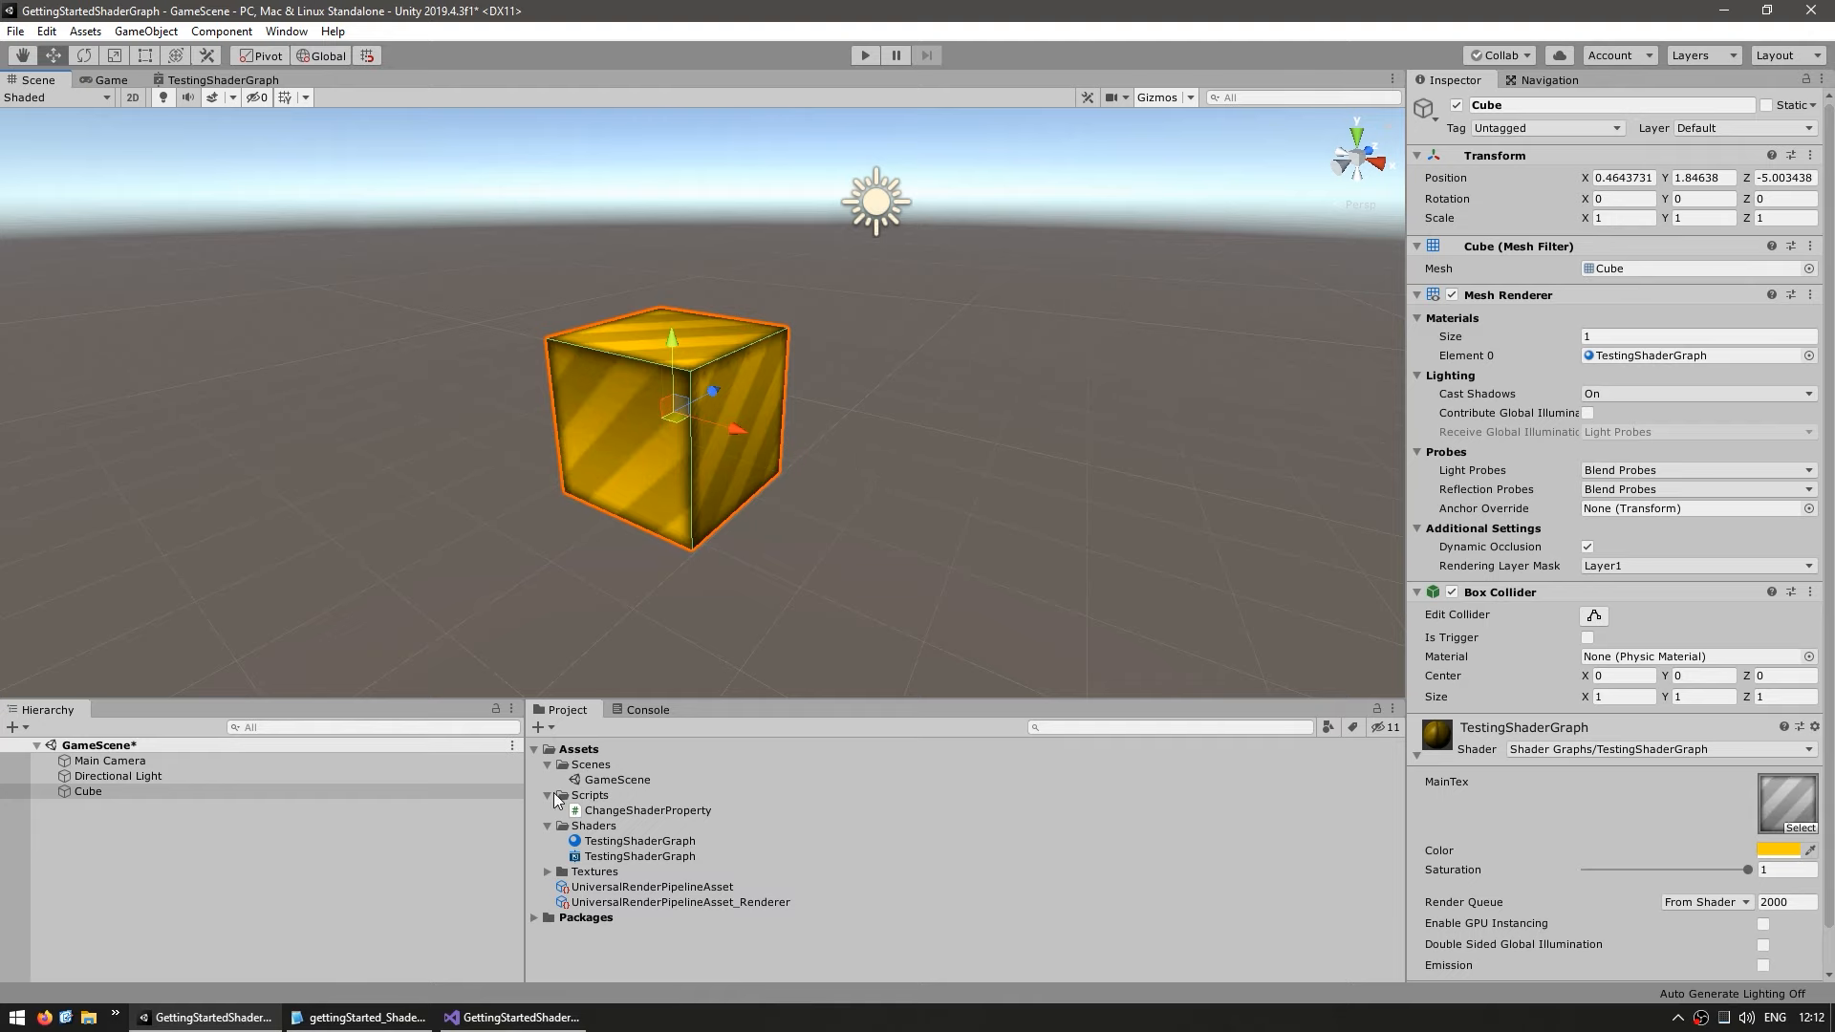
- Attach the ChangeShaderProperty script to the cube with TestingShaderGraph as its Material, and run the scene
drag(646, 811, 1507, 728)
drag(633, 843, 1629, 768)
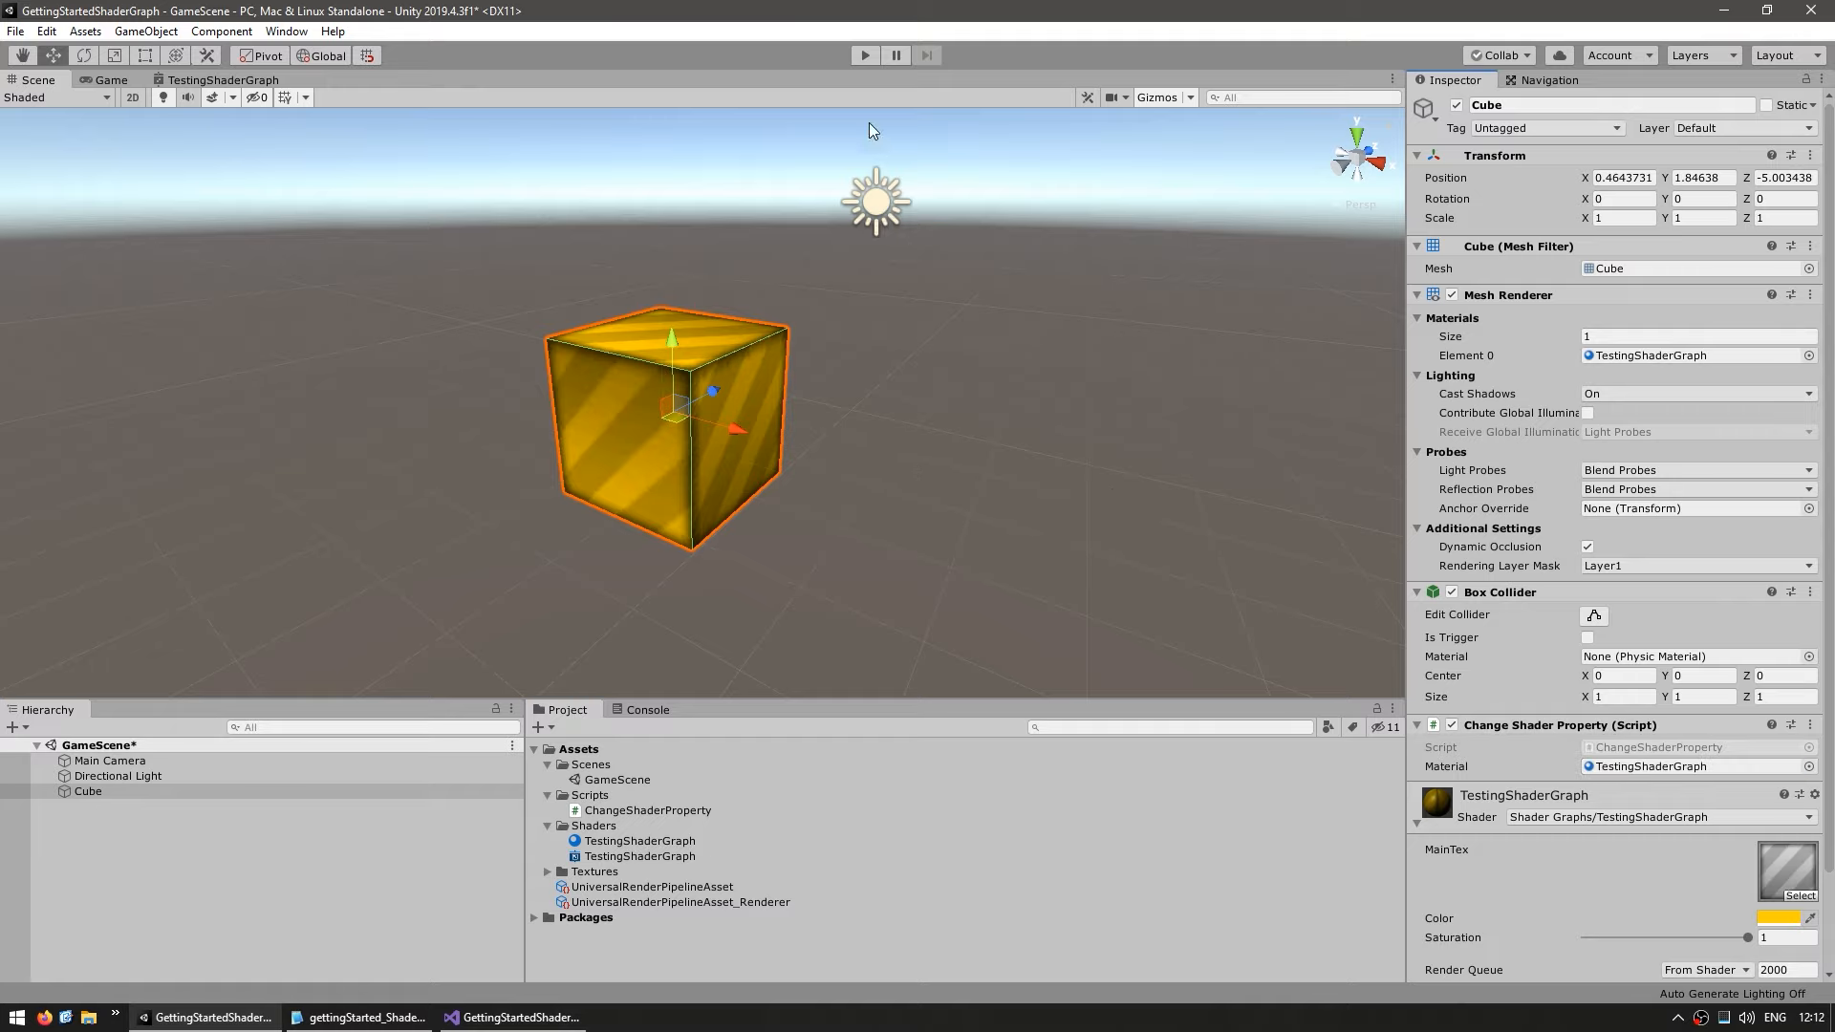
click(867, 55)
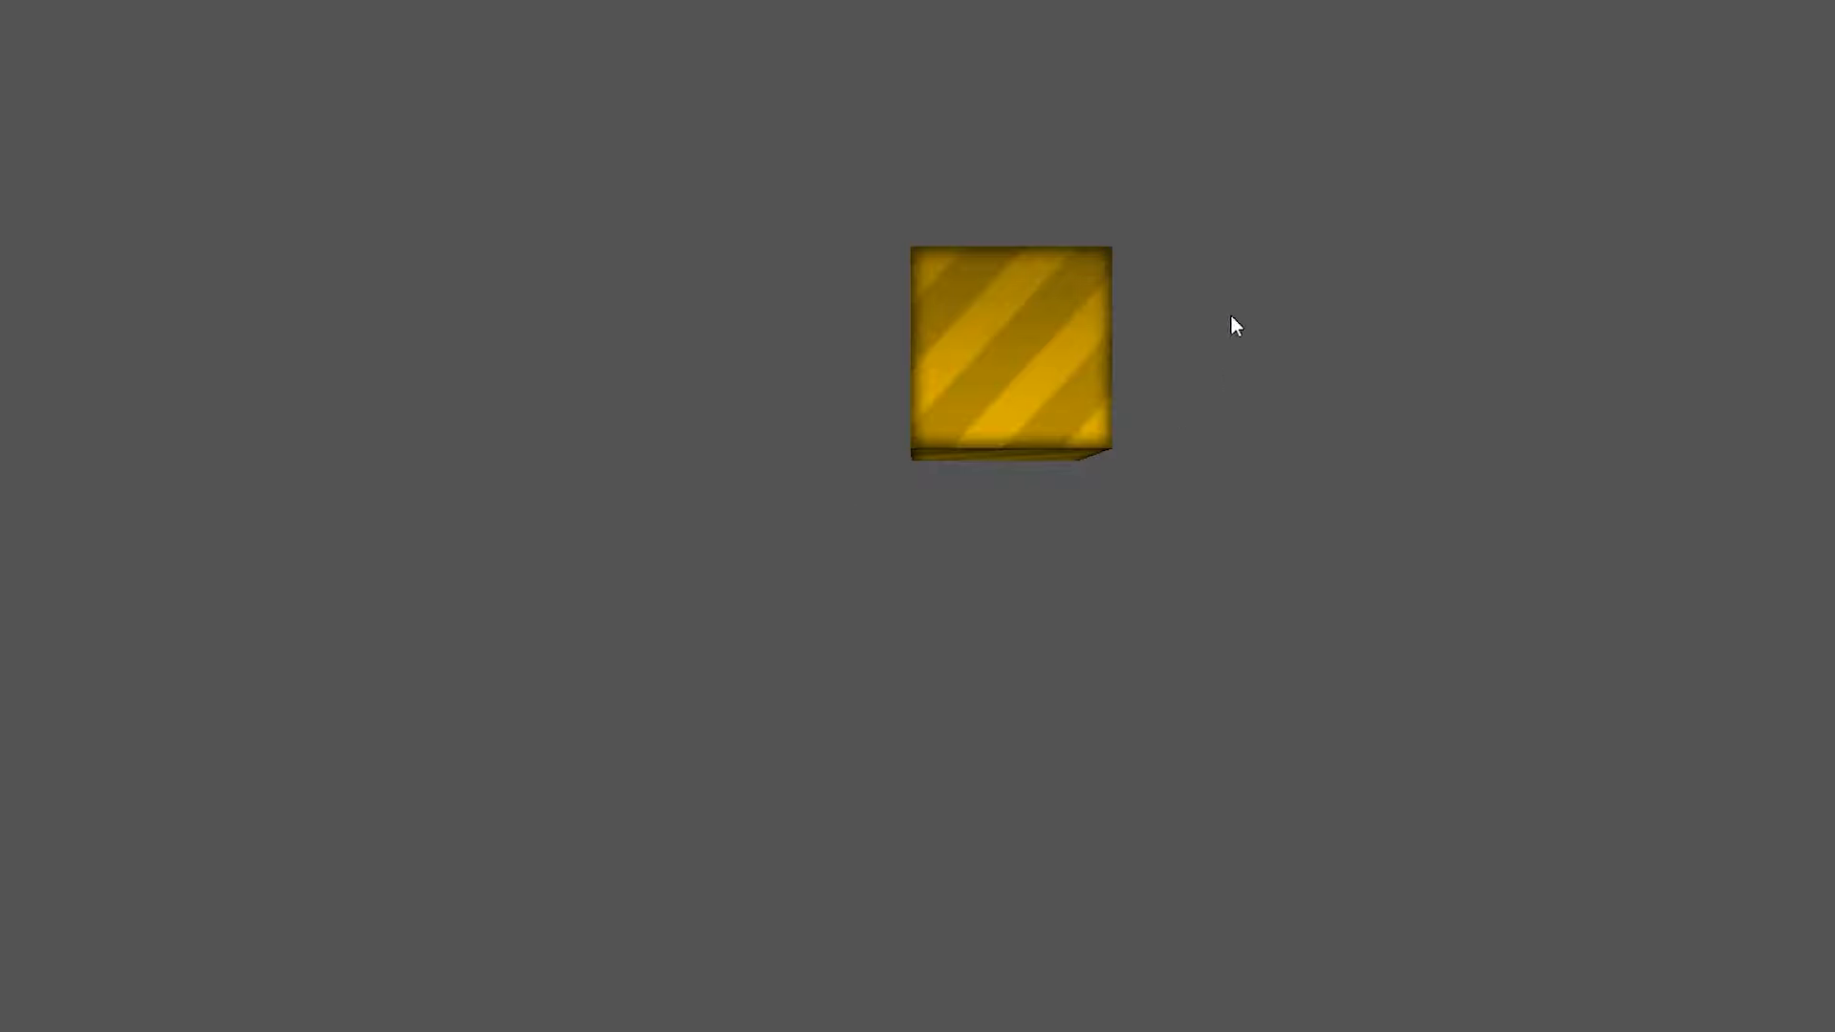